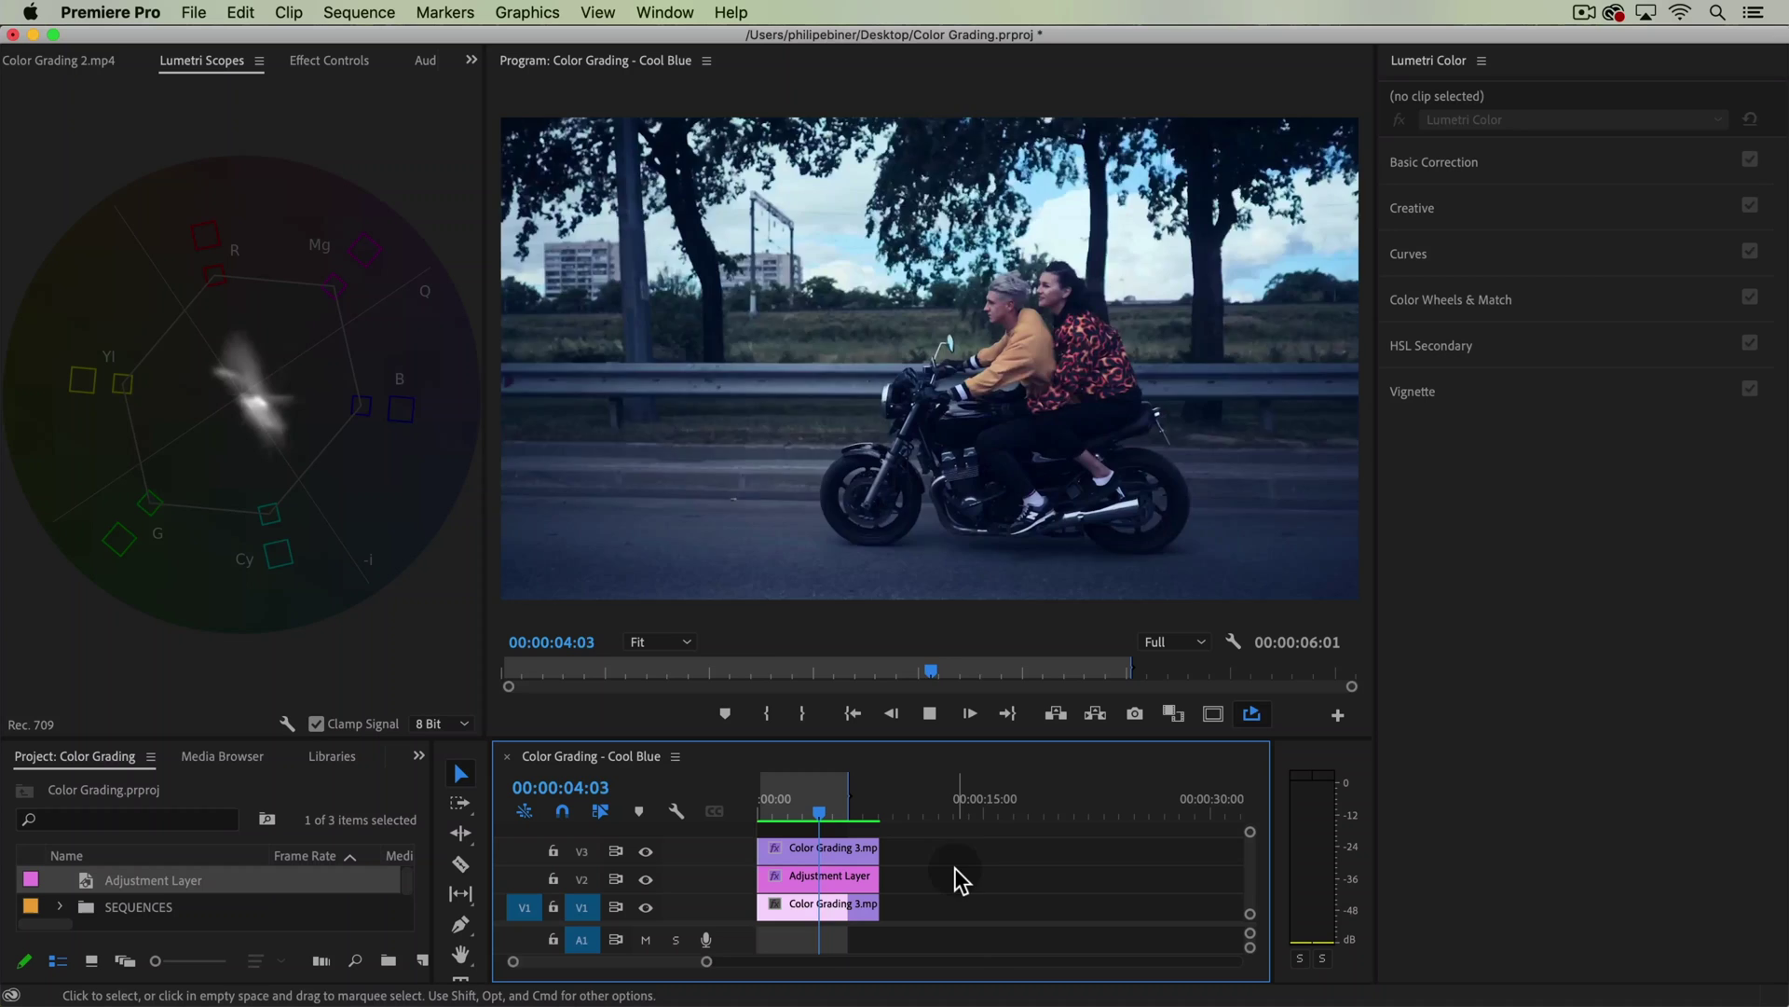
Stop playback and Option-drag copies of both clips to about 10 seconds.
key("space")
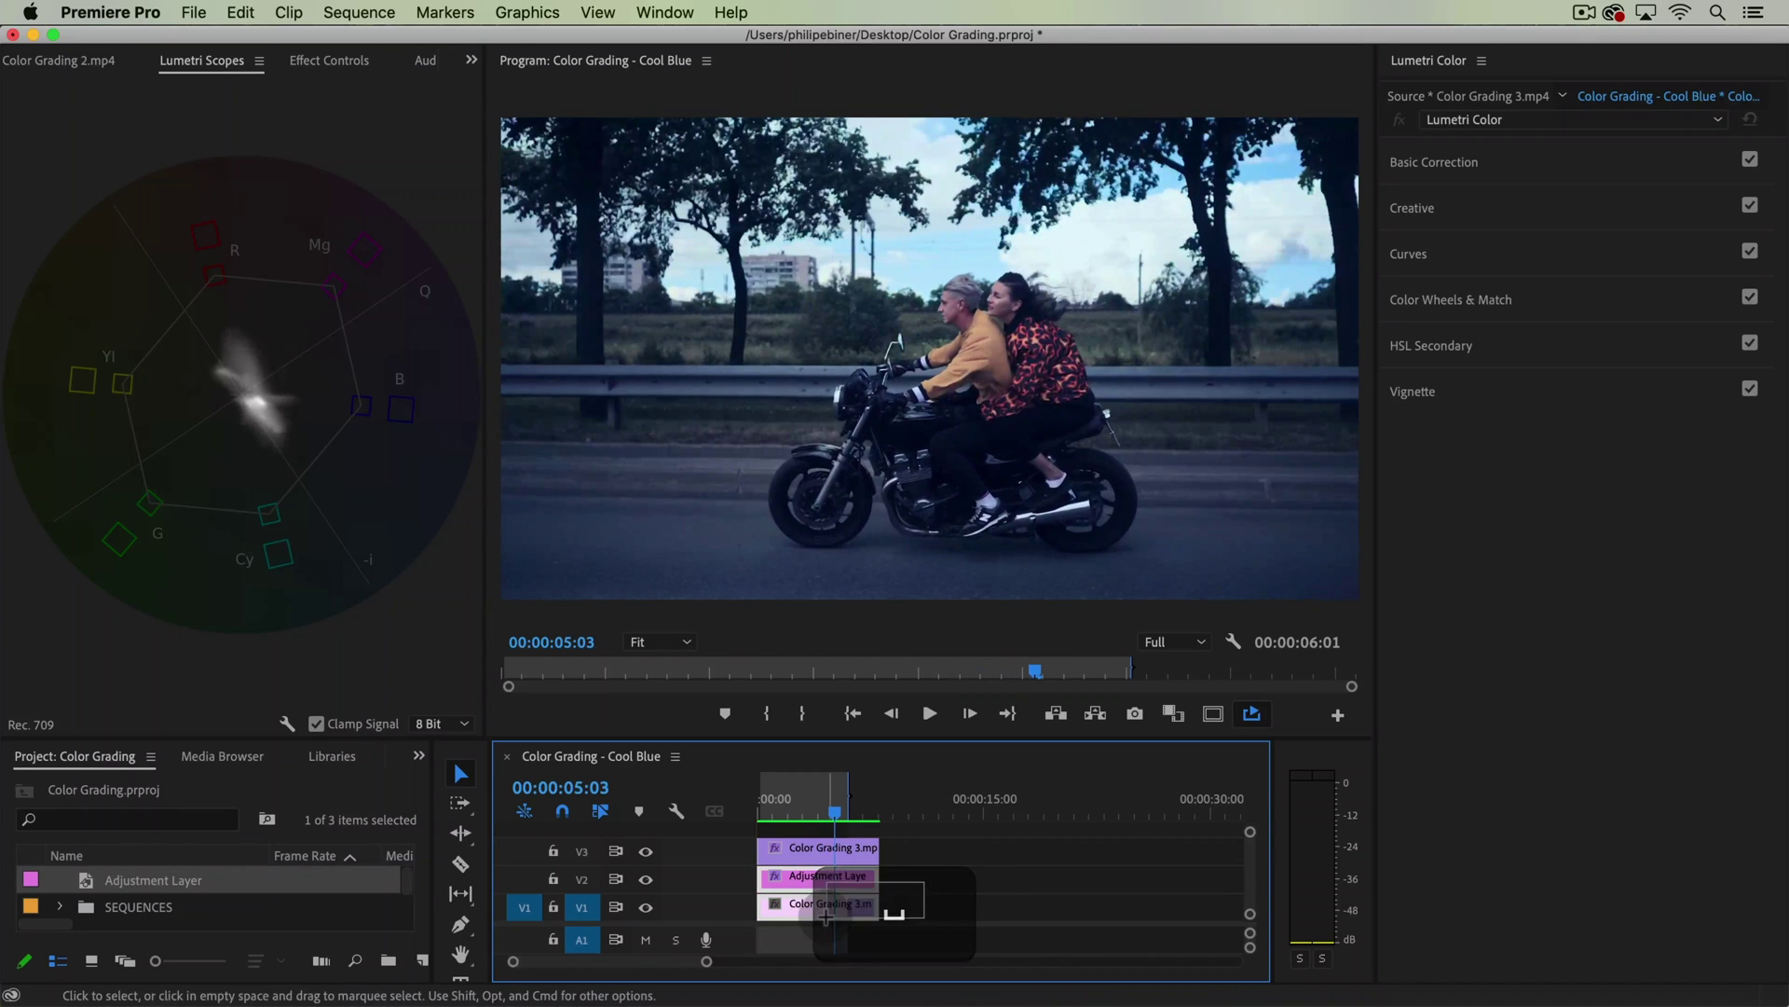
left_click_drag(925, 880, 960, 921)
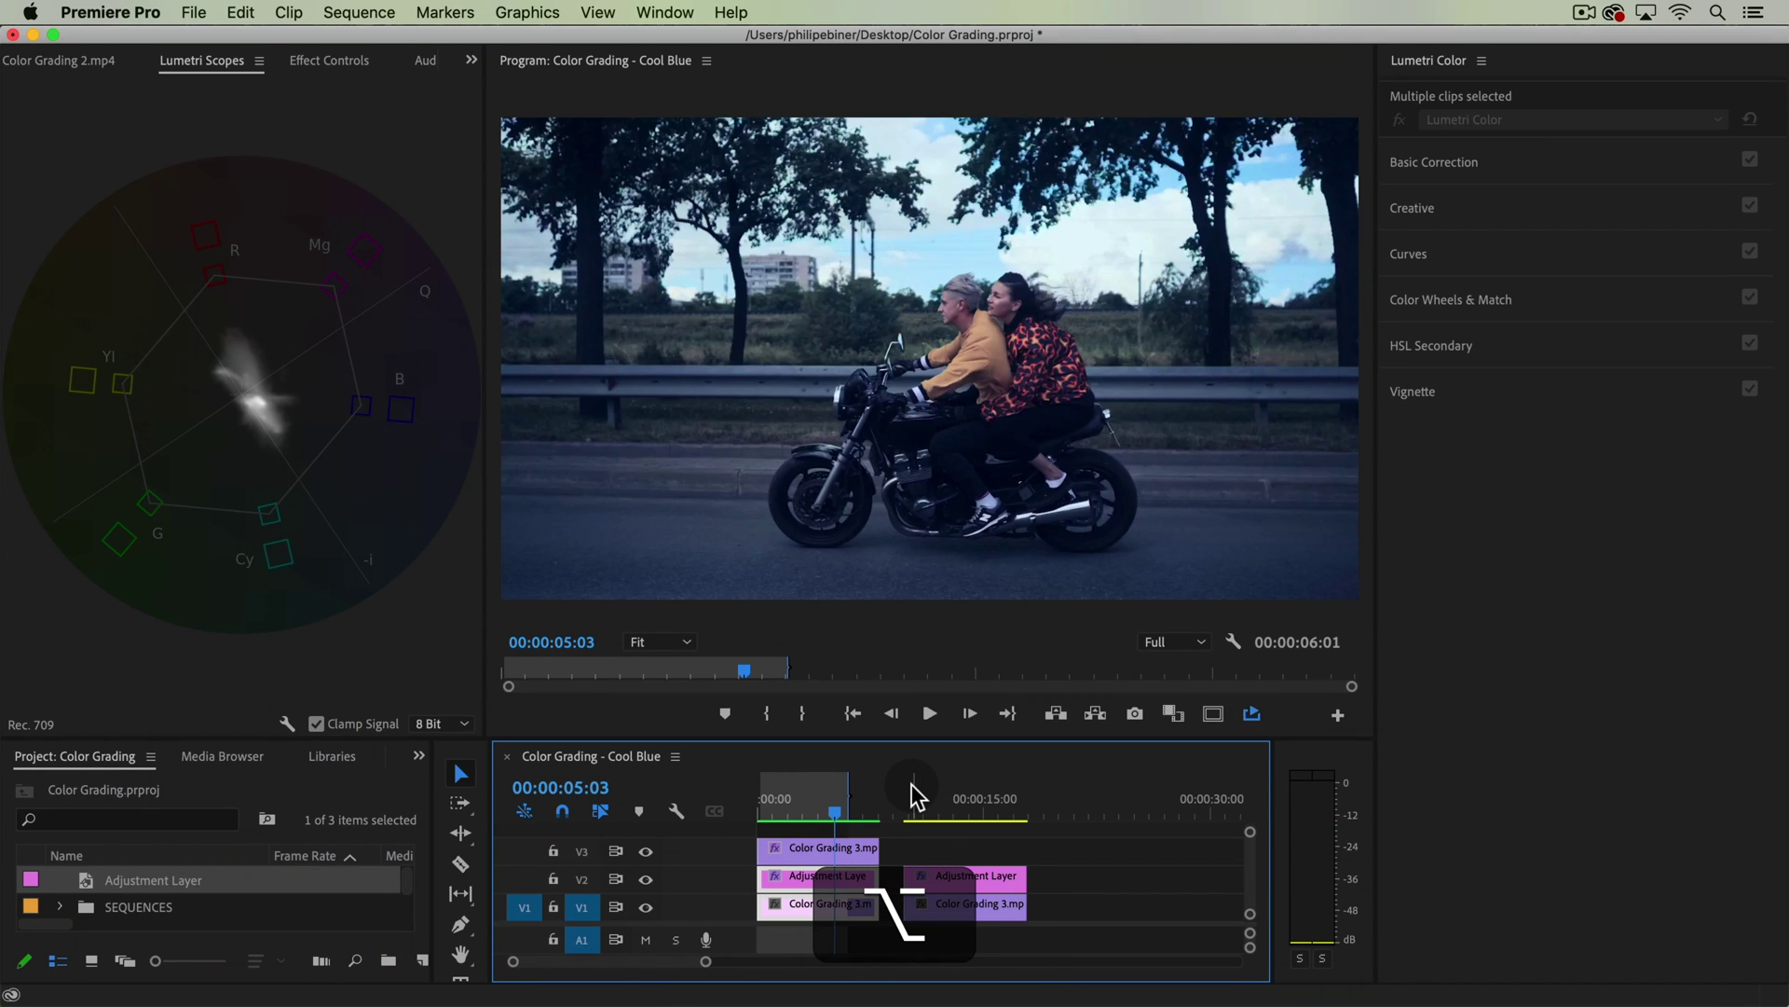
left_click(911, 787)
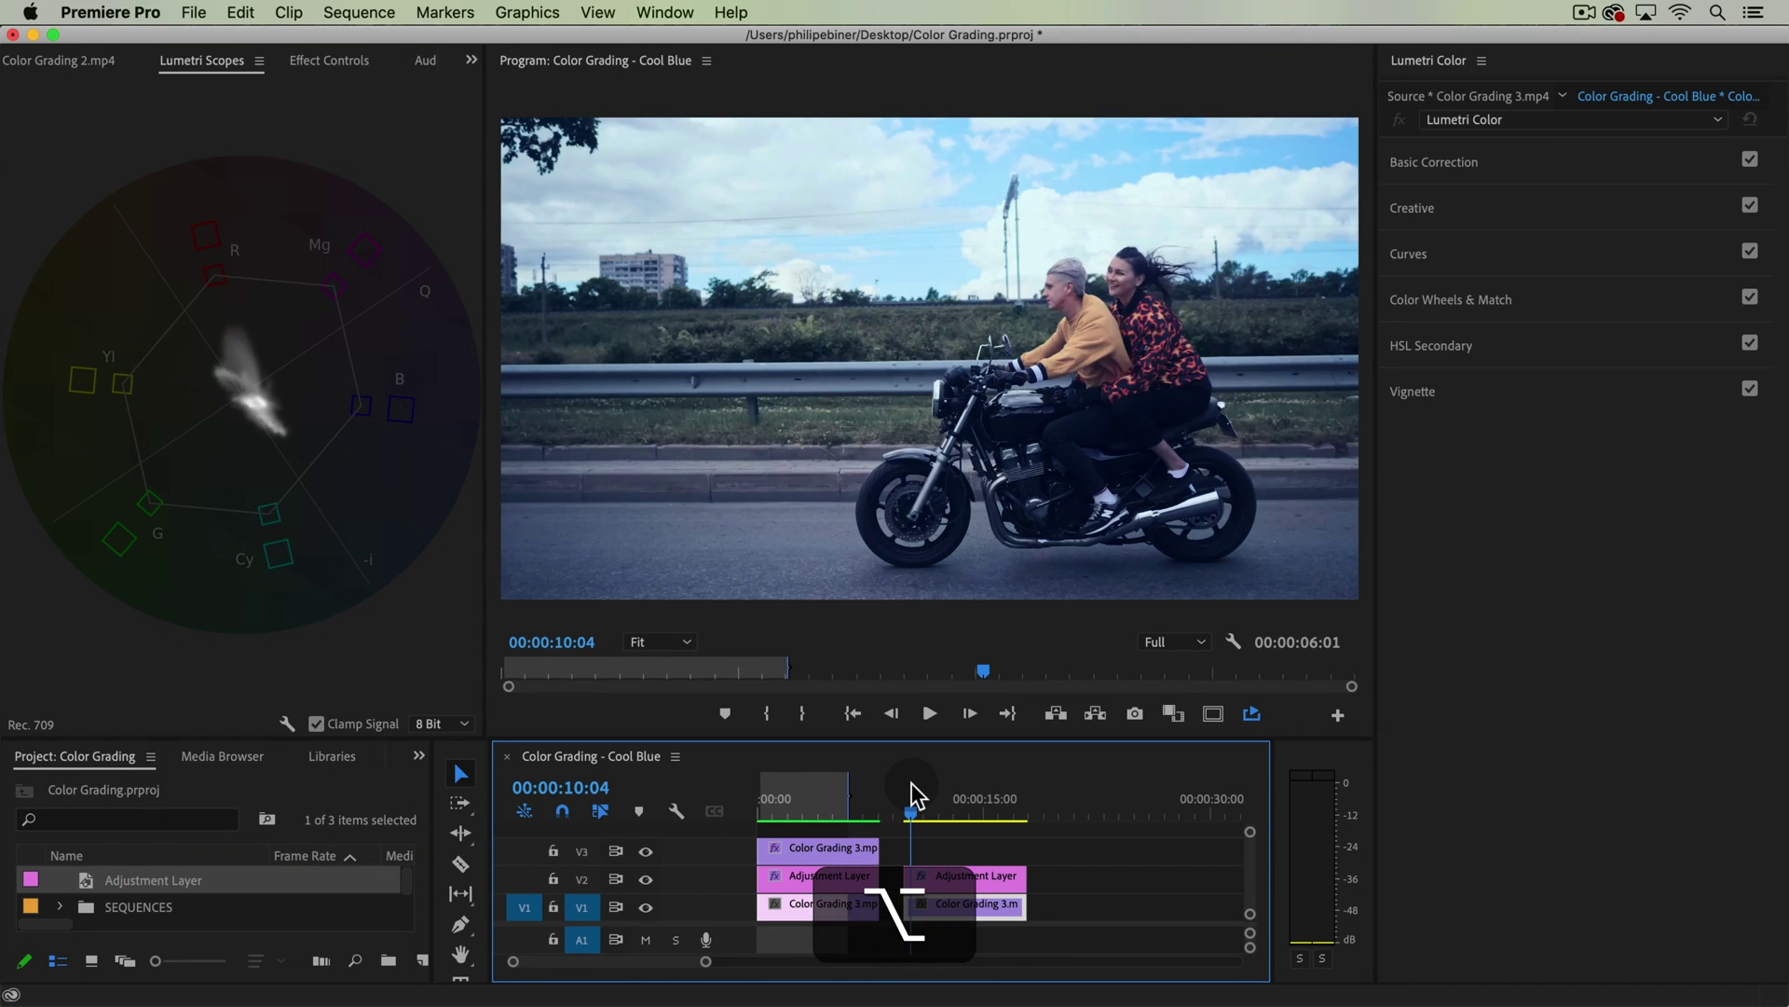
Replace the copied adjustment layer with a fresh Adjustment Layer on V2.
left_click(970, 874)
key("BackSpace")
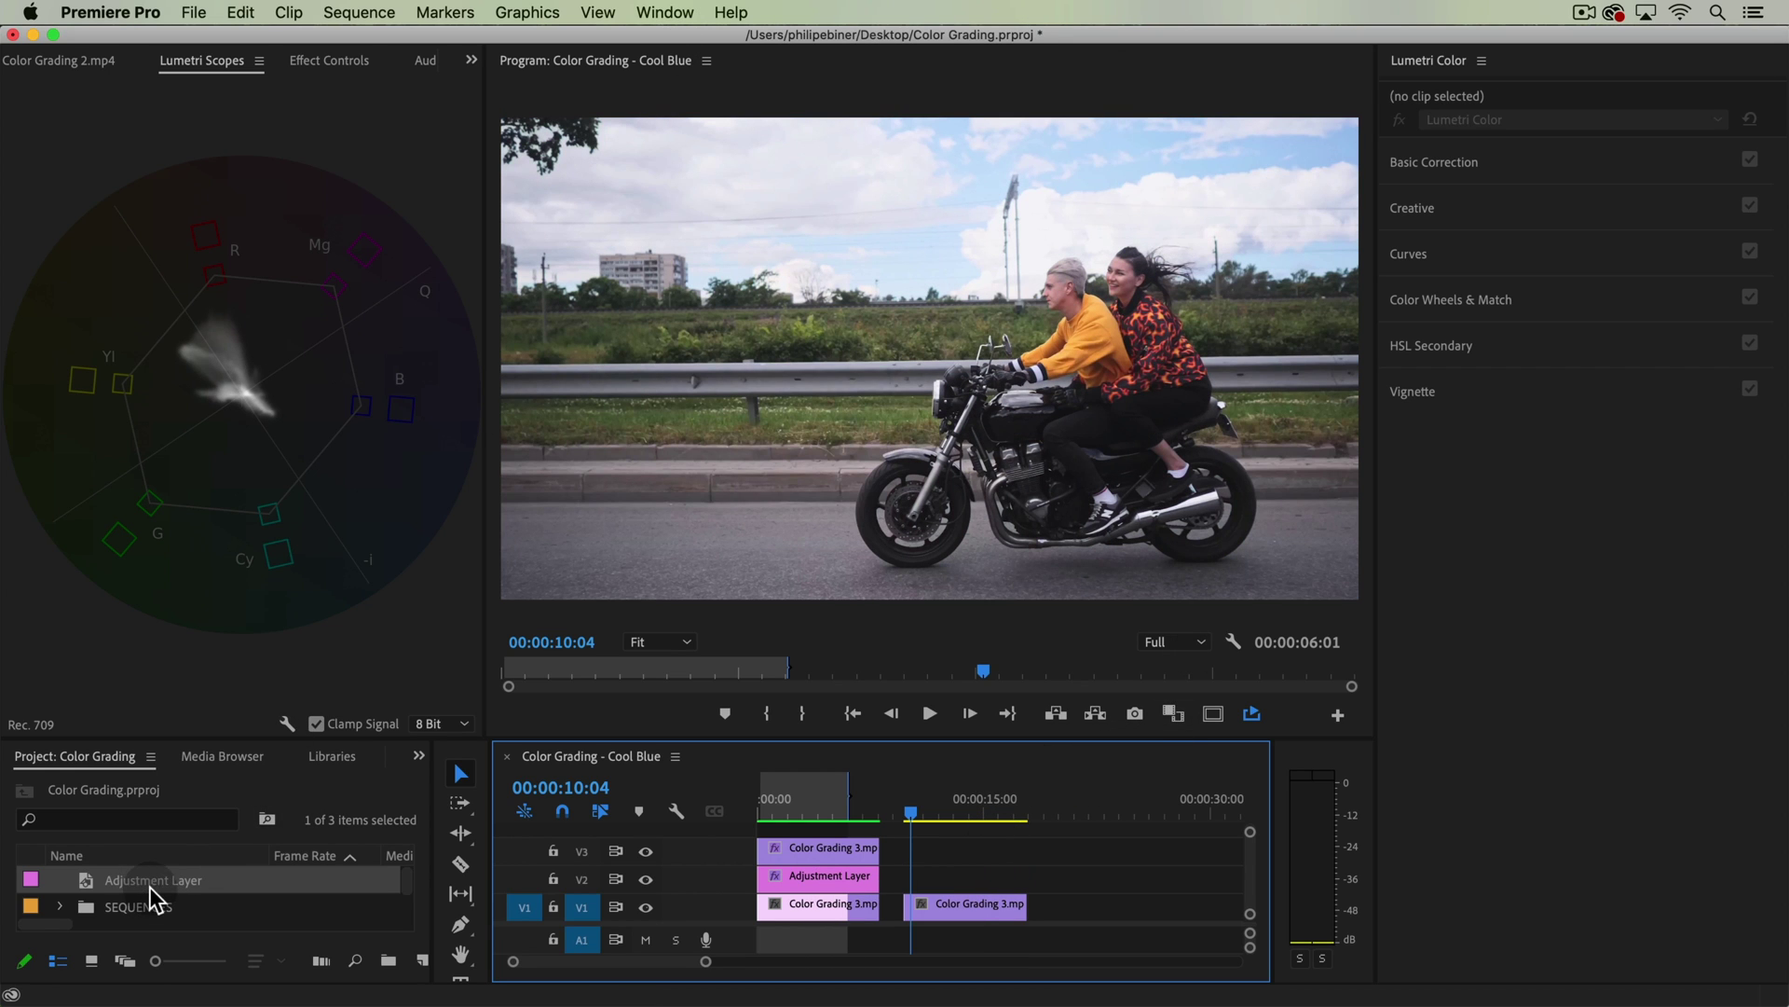
left_click_drag(149, 886, 1026, 882)
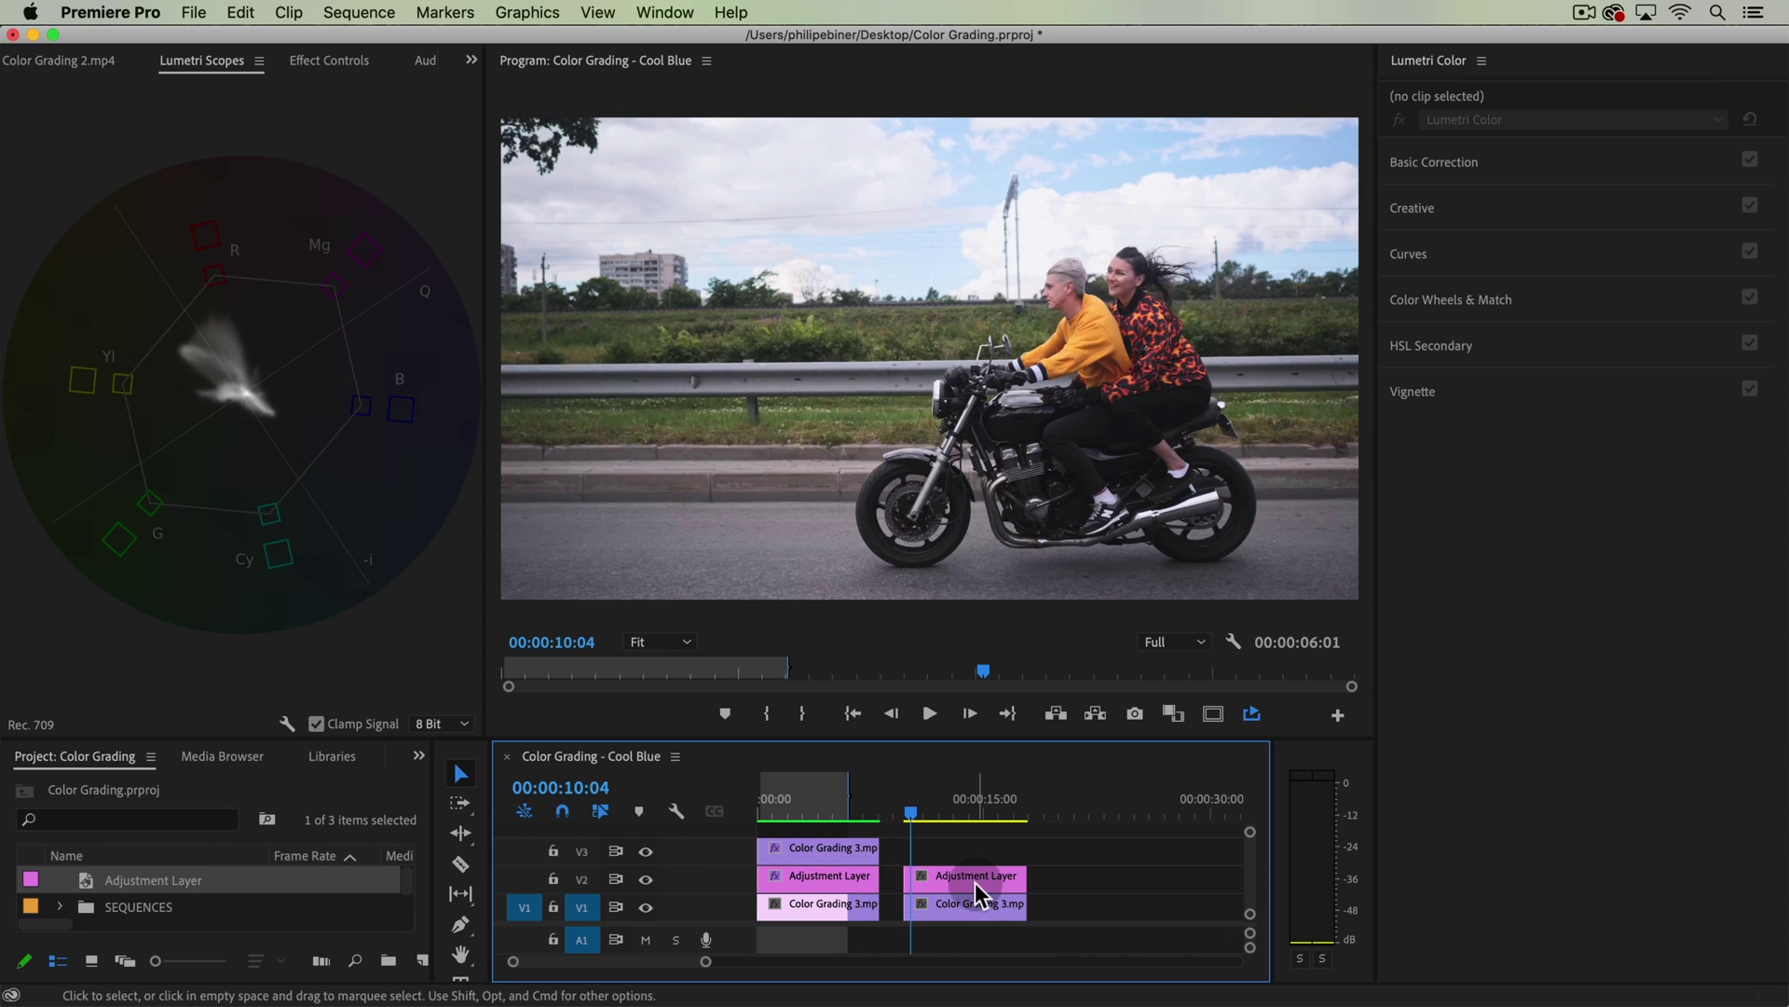
Cool the new adjustment layer by lowering Lumetri Basic Correction Temperature.
left_click(954, 874)
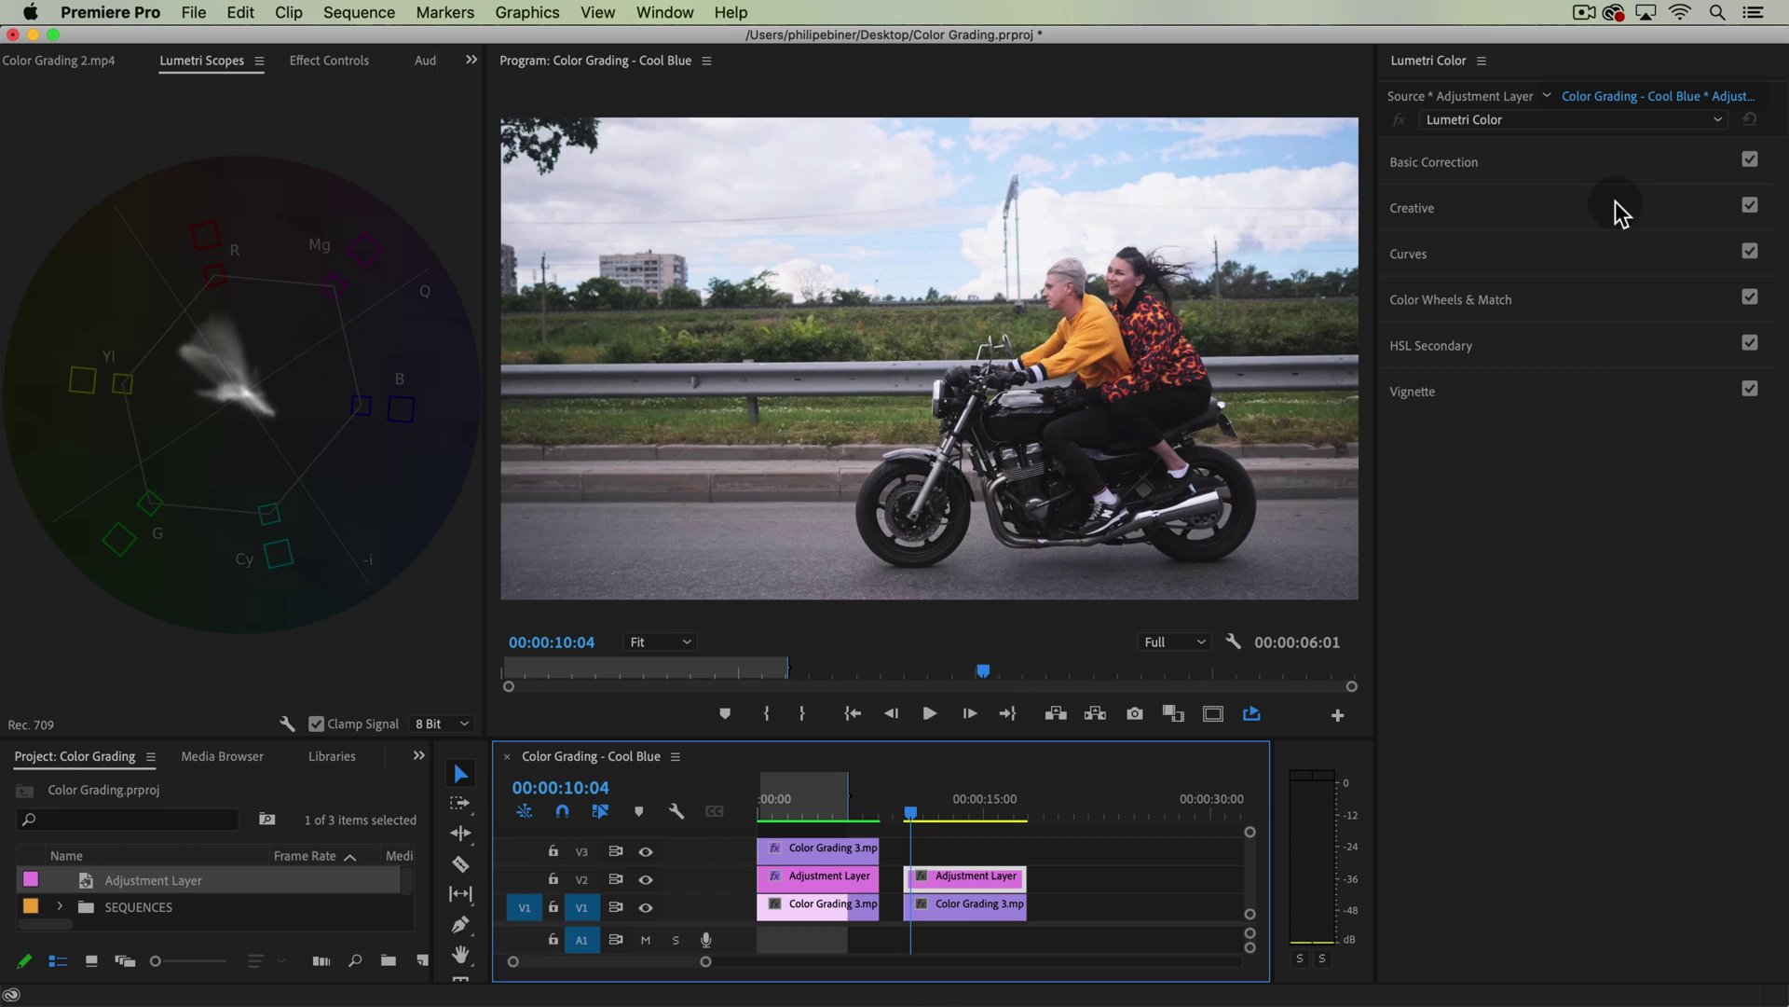
left_click(1430, 154)
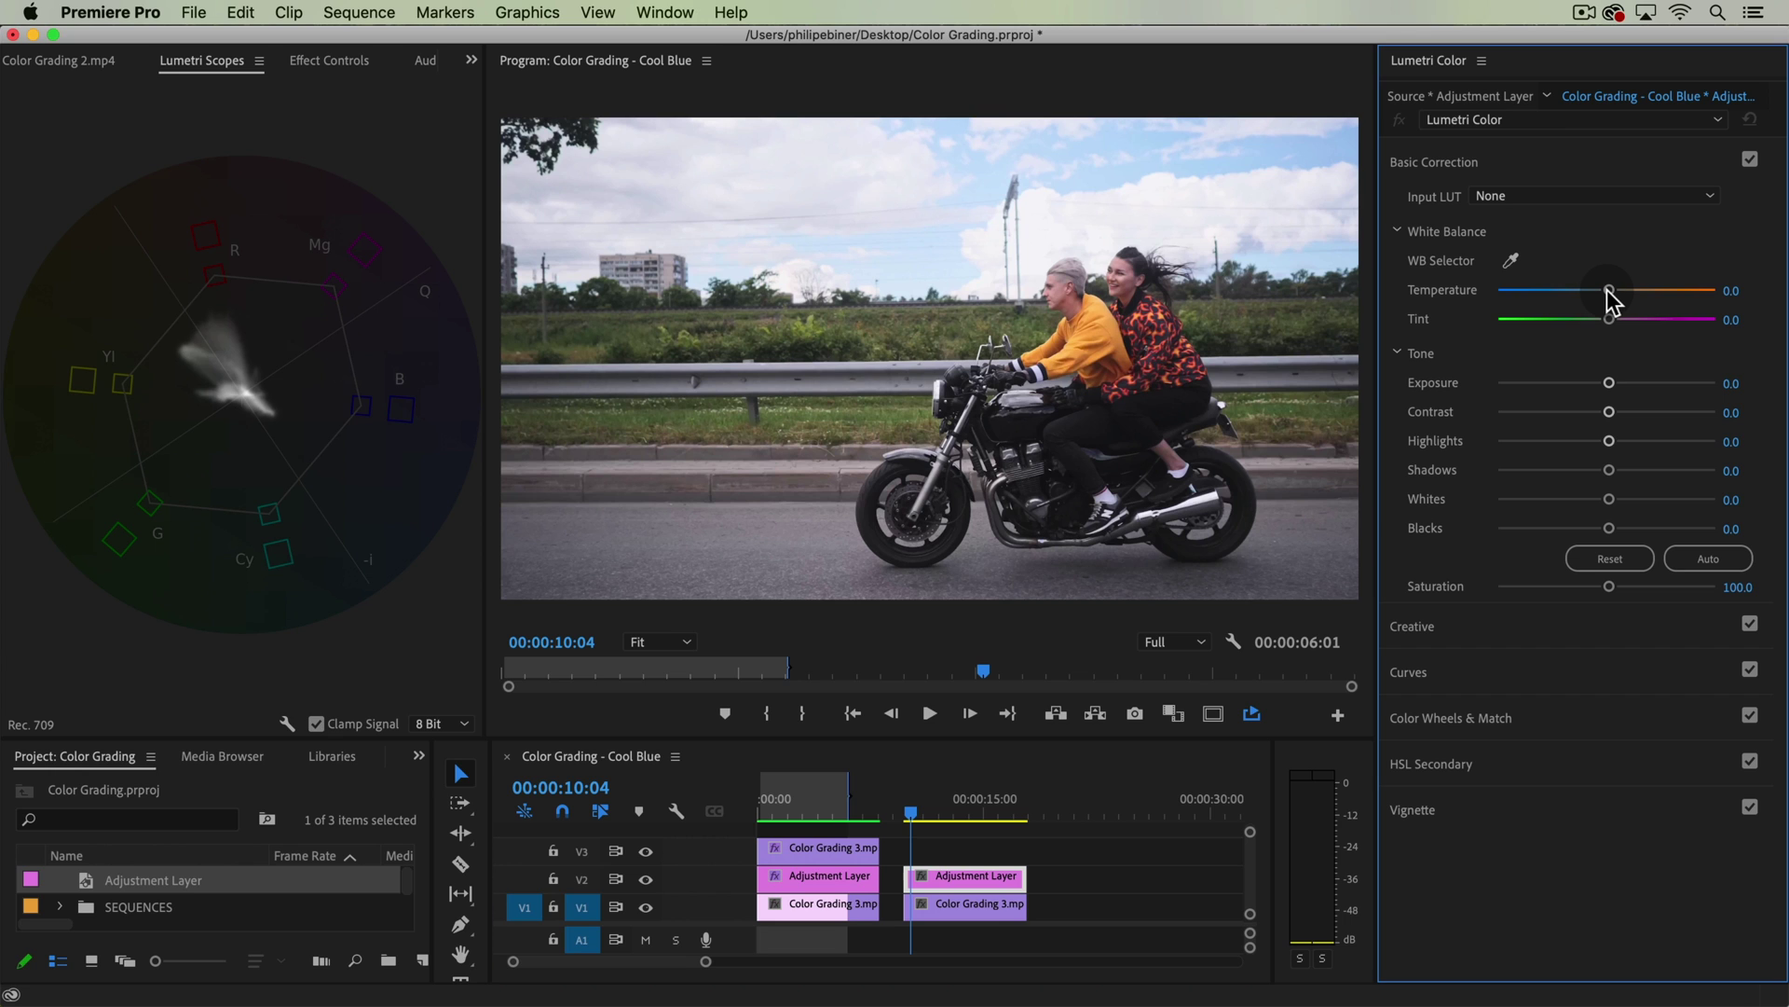
mouse_move(1609, 291)
left_mouse_down()
mouse_move(1534, 301)
mouse_move(1564, 303)
mouse_move(1543, 315)
left_mouse_up()
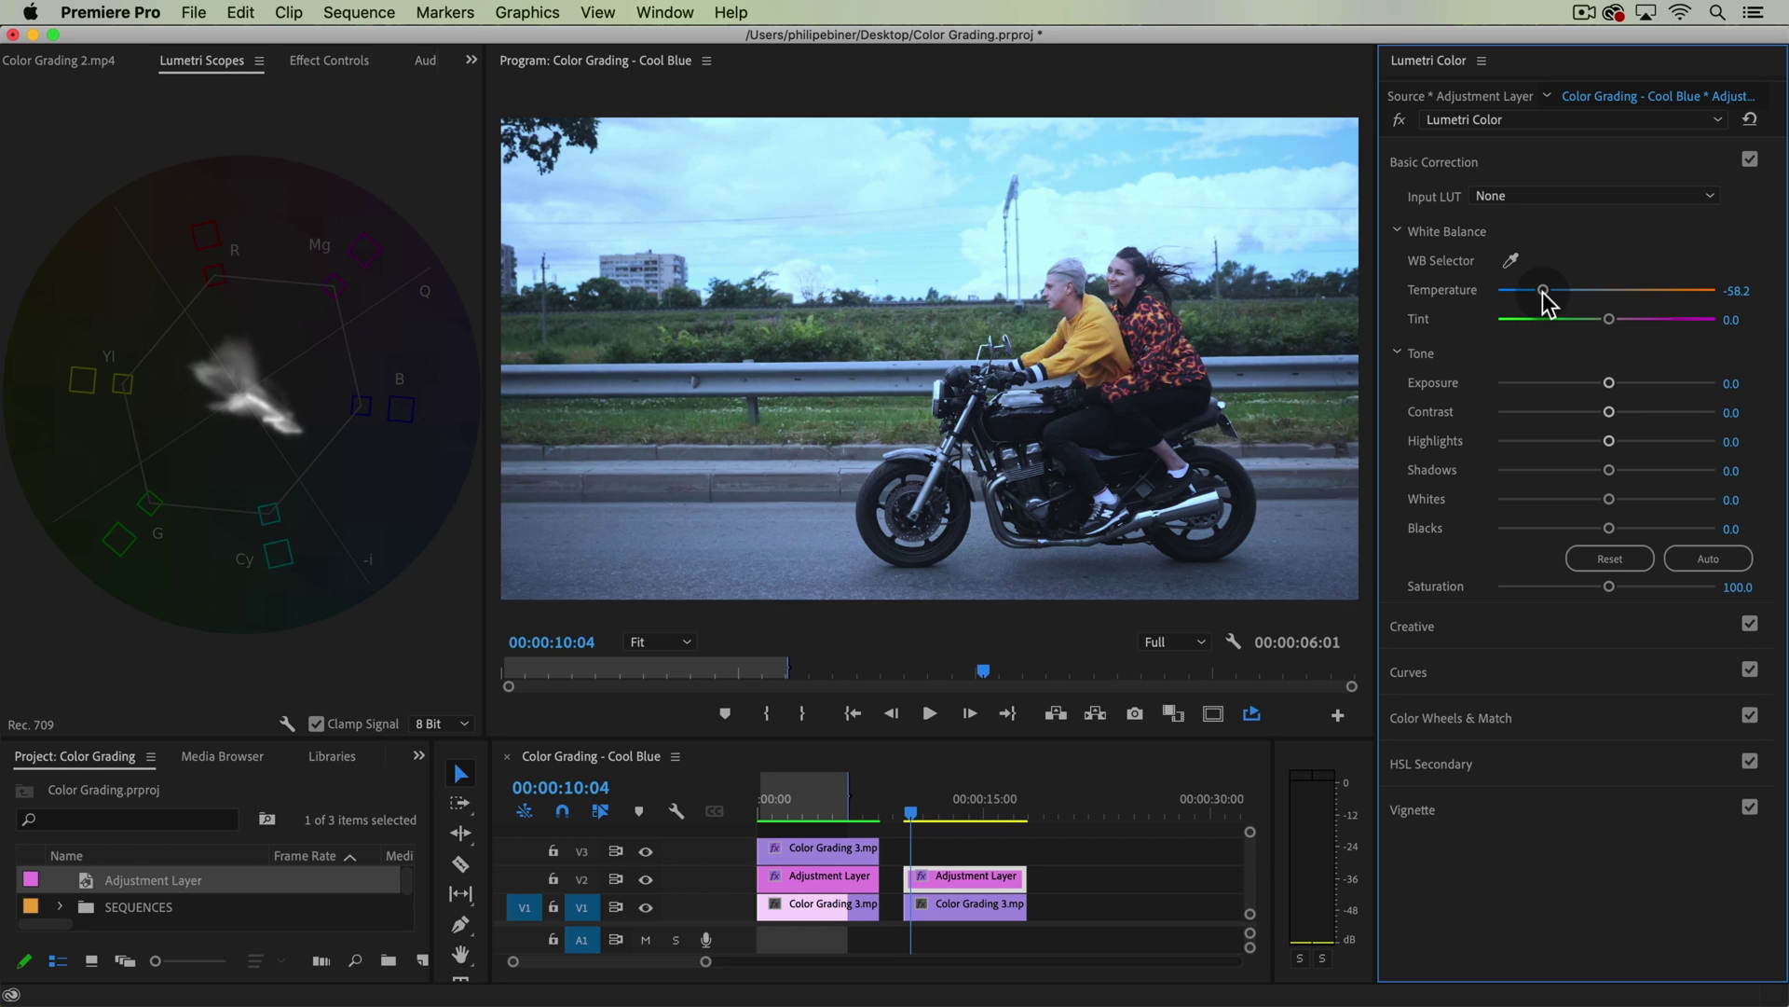
mouse_move(1544, 292)
left_mouse_down()
mouse_move(1523, 293)
mouse_move(1540, 292)
left_mouse_up()
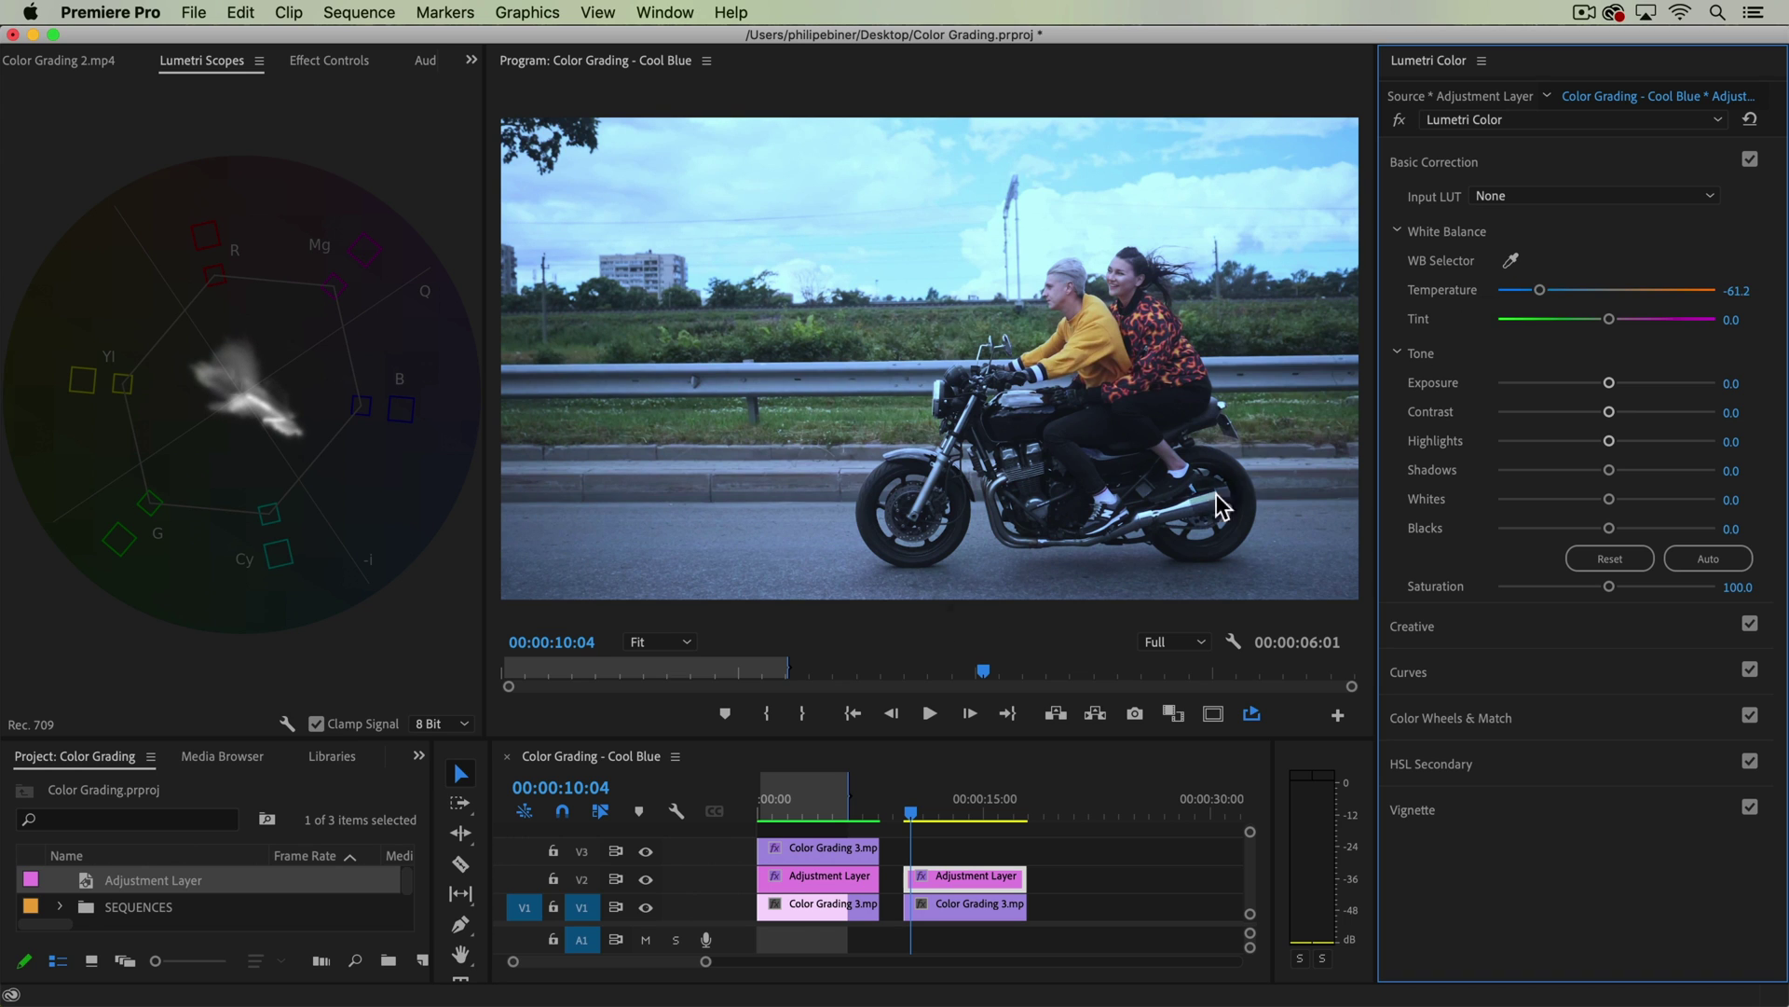
Compare against the first clip, then ease the second layer's Temperature to -25.5.
left_click(803, 809)
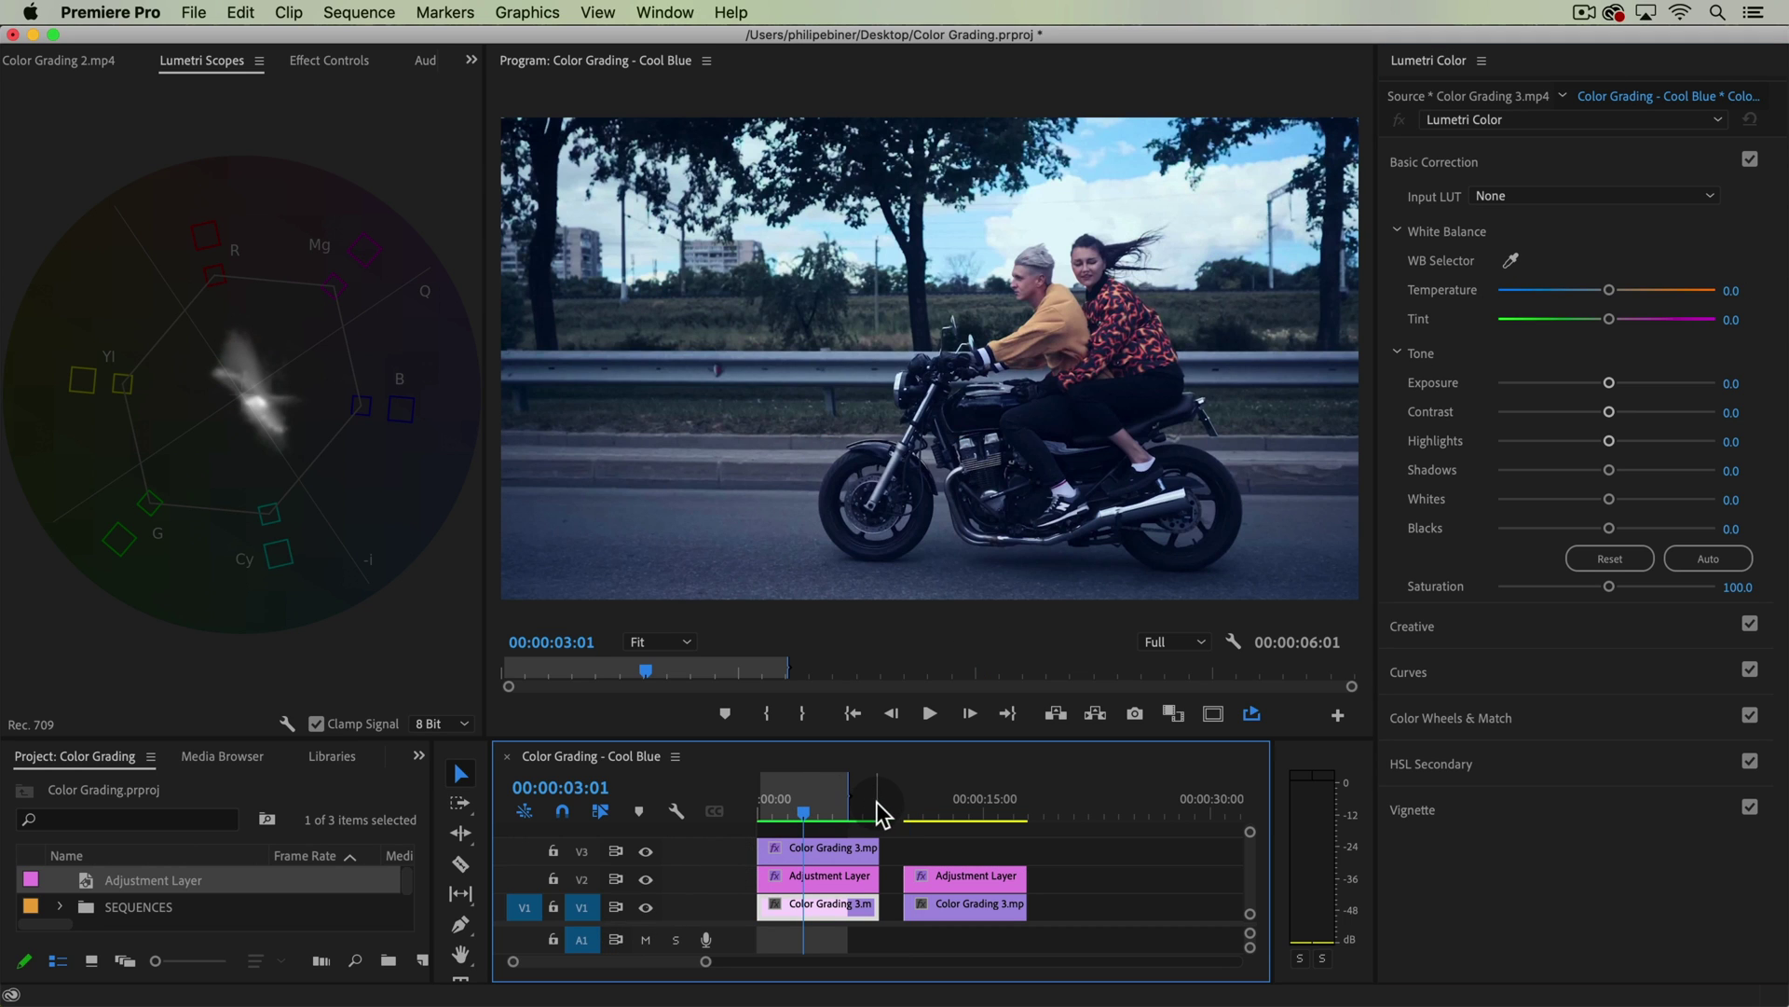
left_click(934, 800)
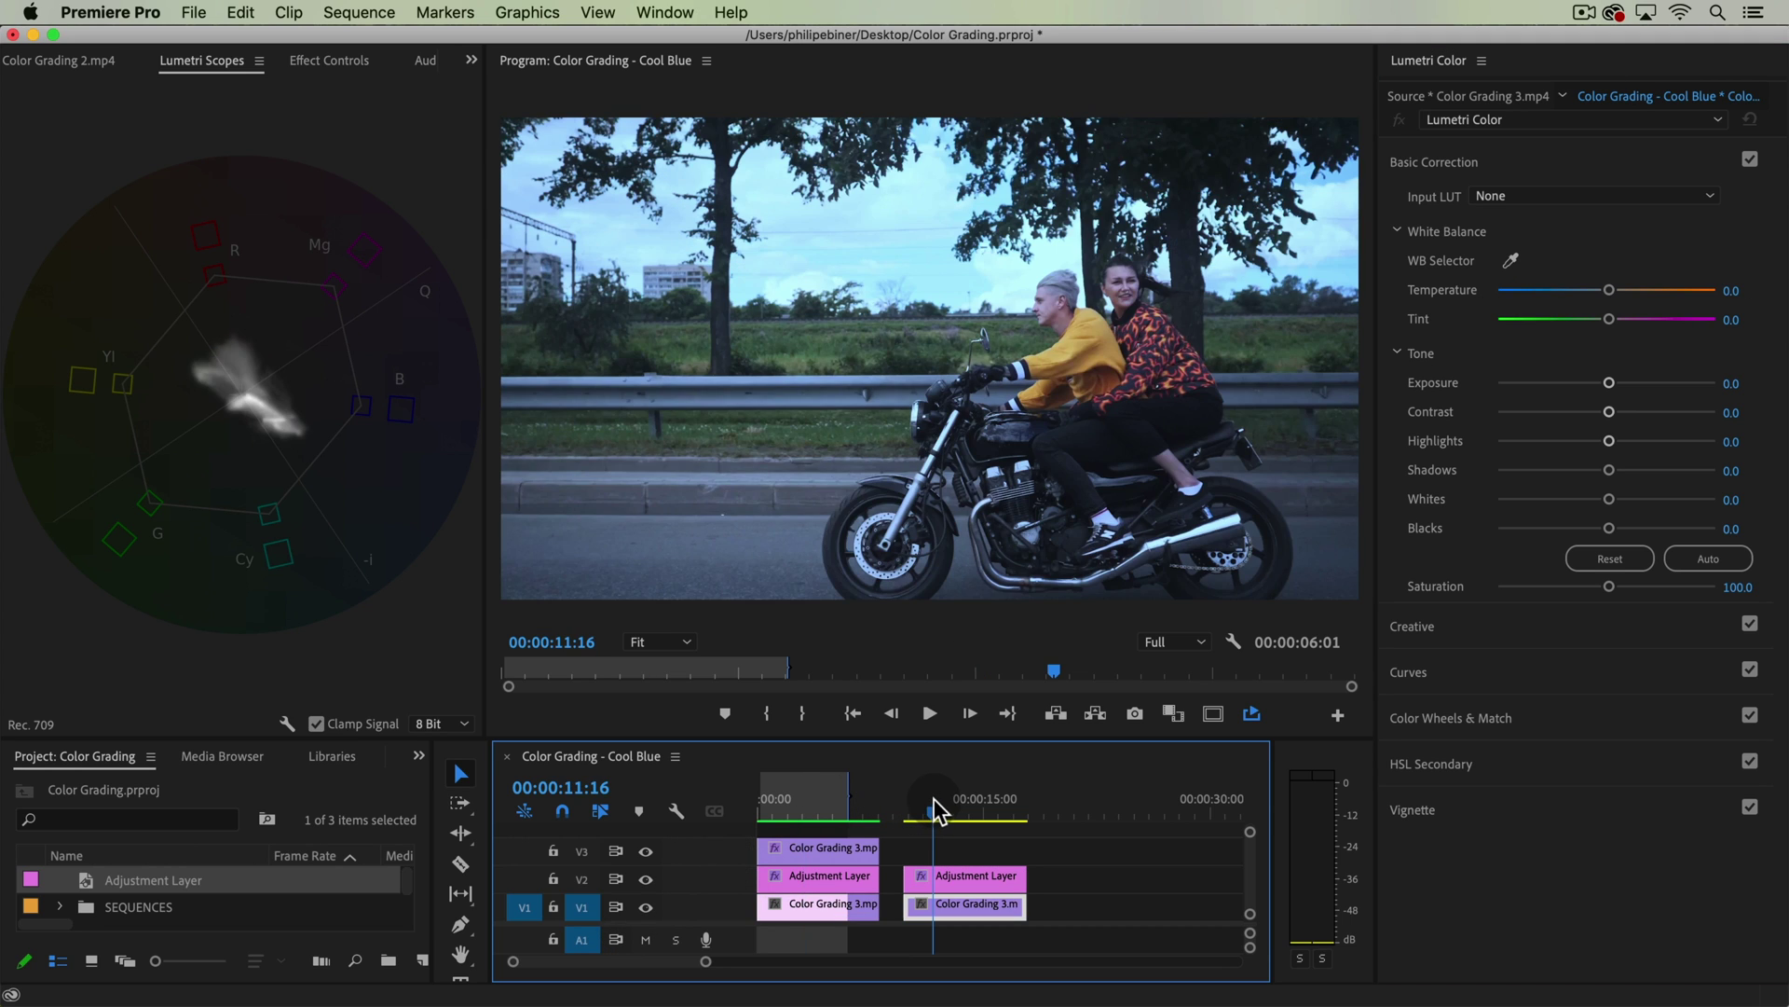
left_click(964, 872)
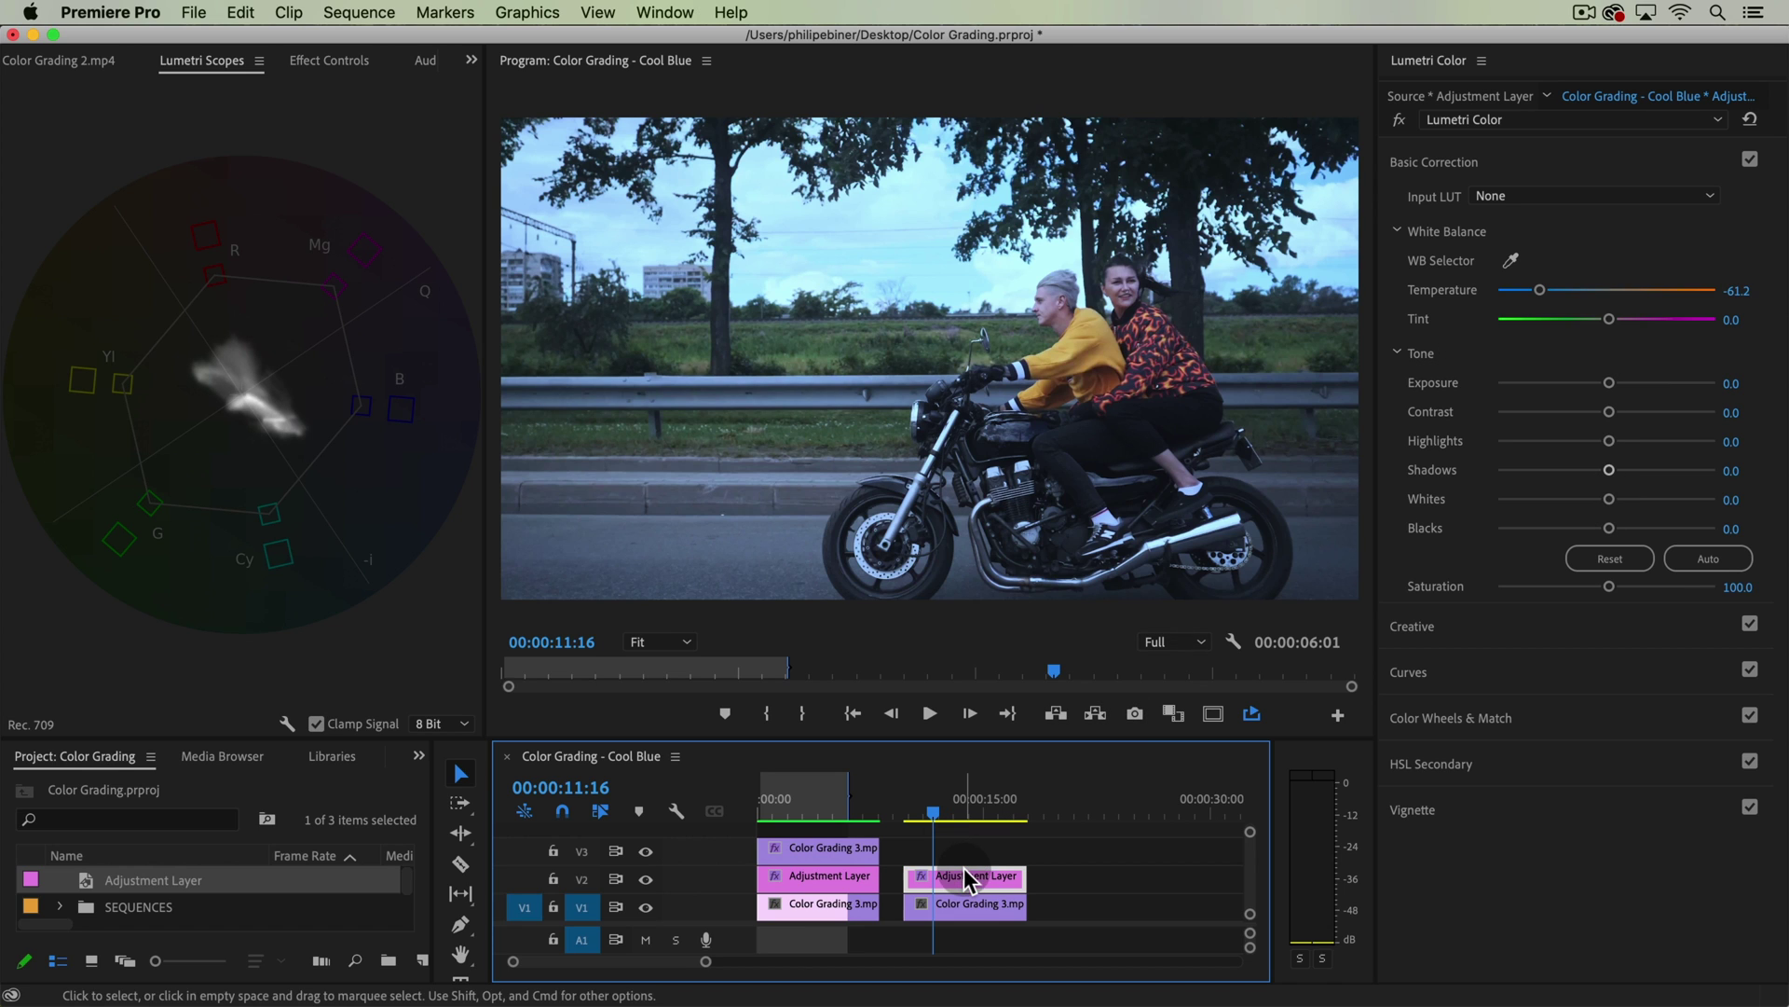
left_click(578, 879)
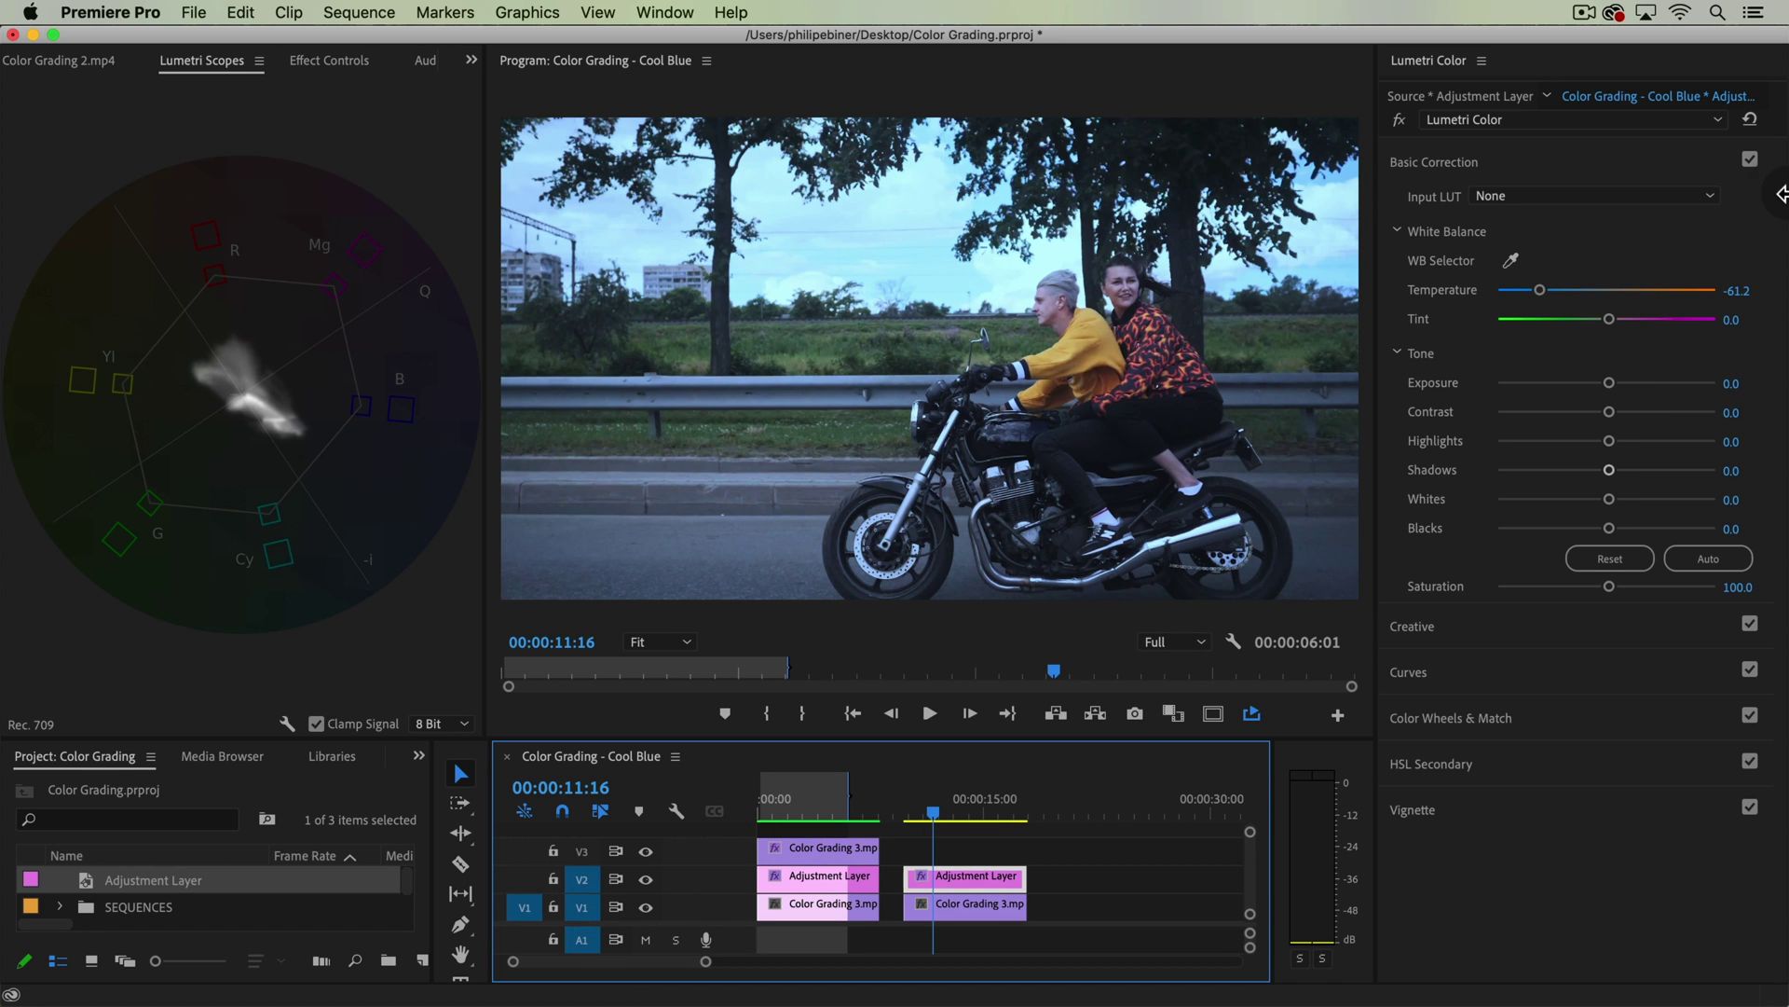
left_click_drag(1539, 290, 1578, 298)
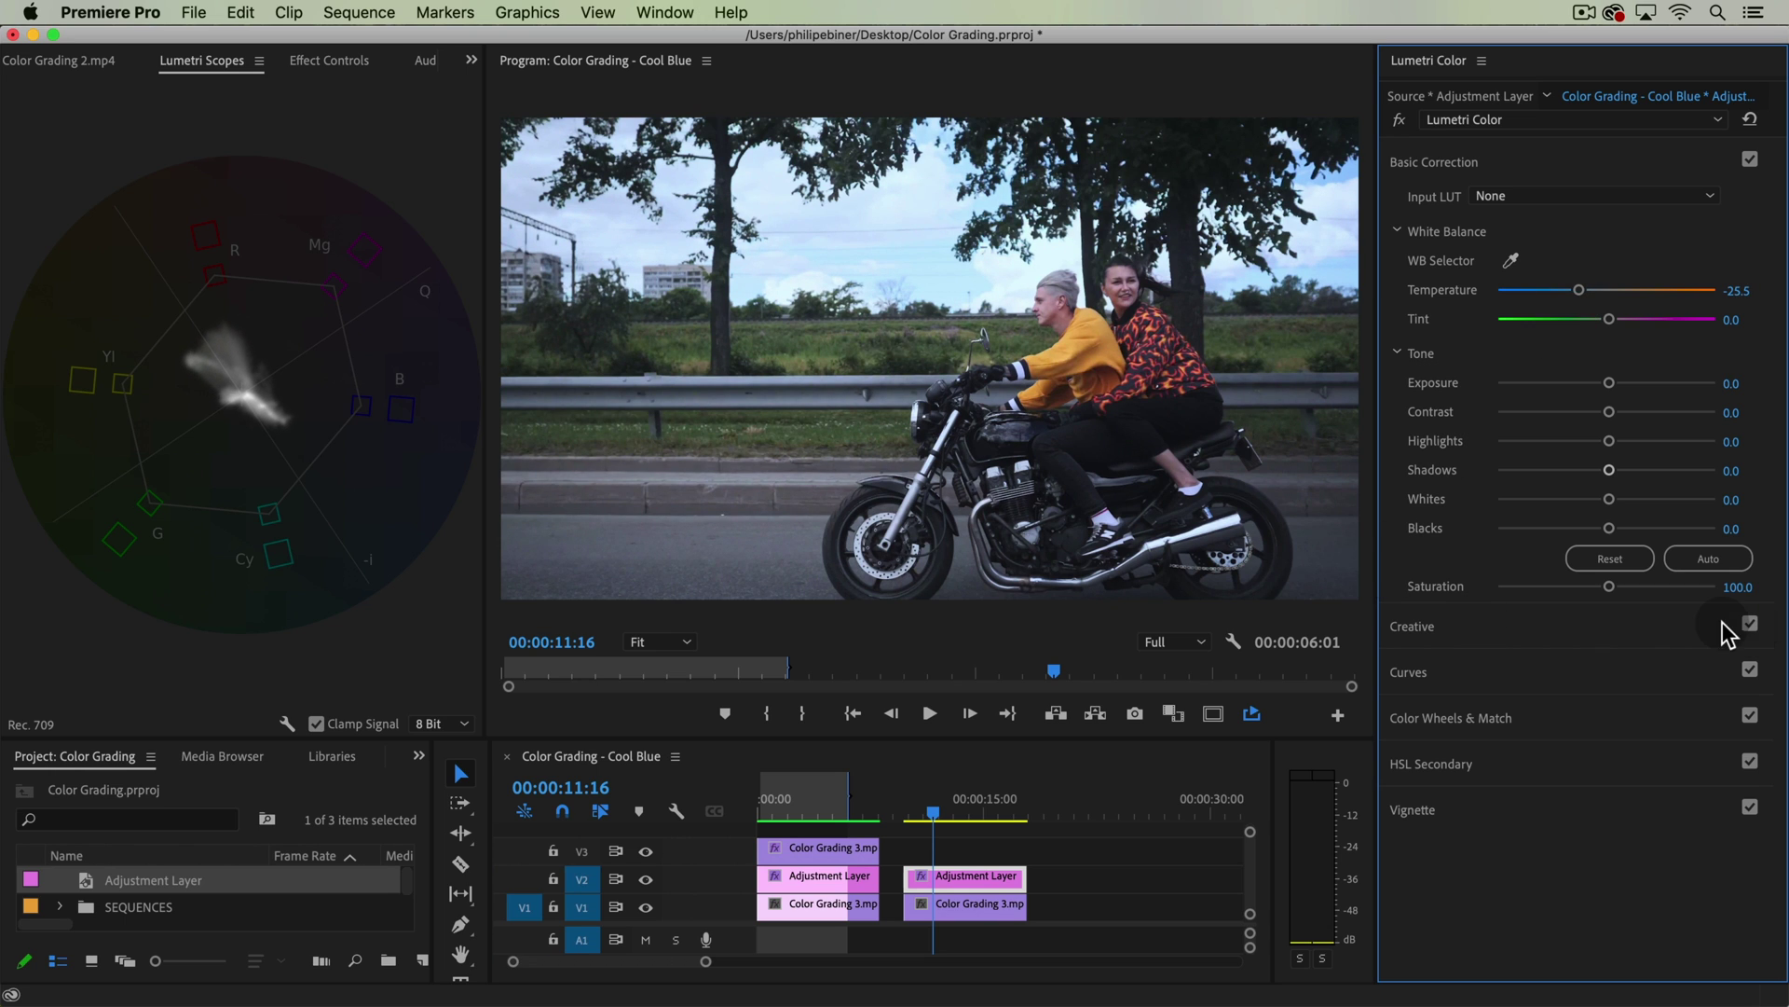
In Curves, add two Hue vs Sat points and pull the curve between them down.
left_click(1456, 671)
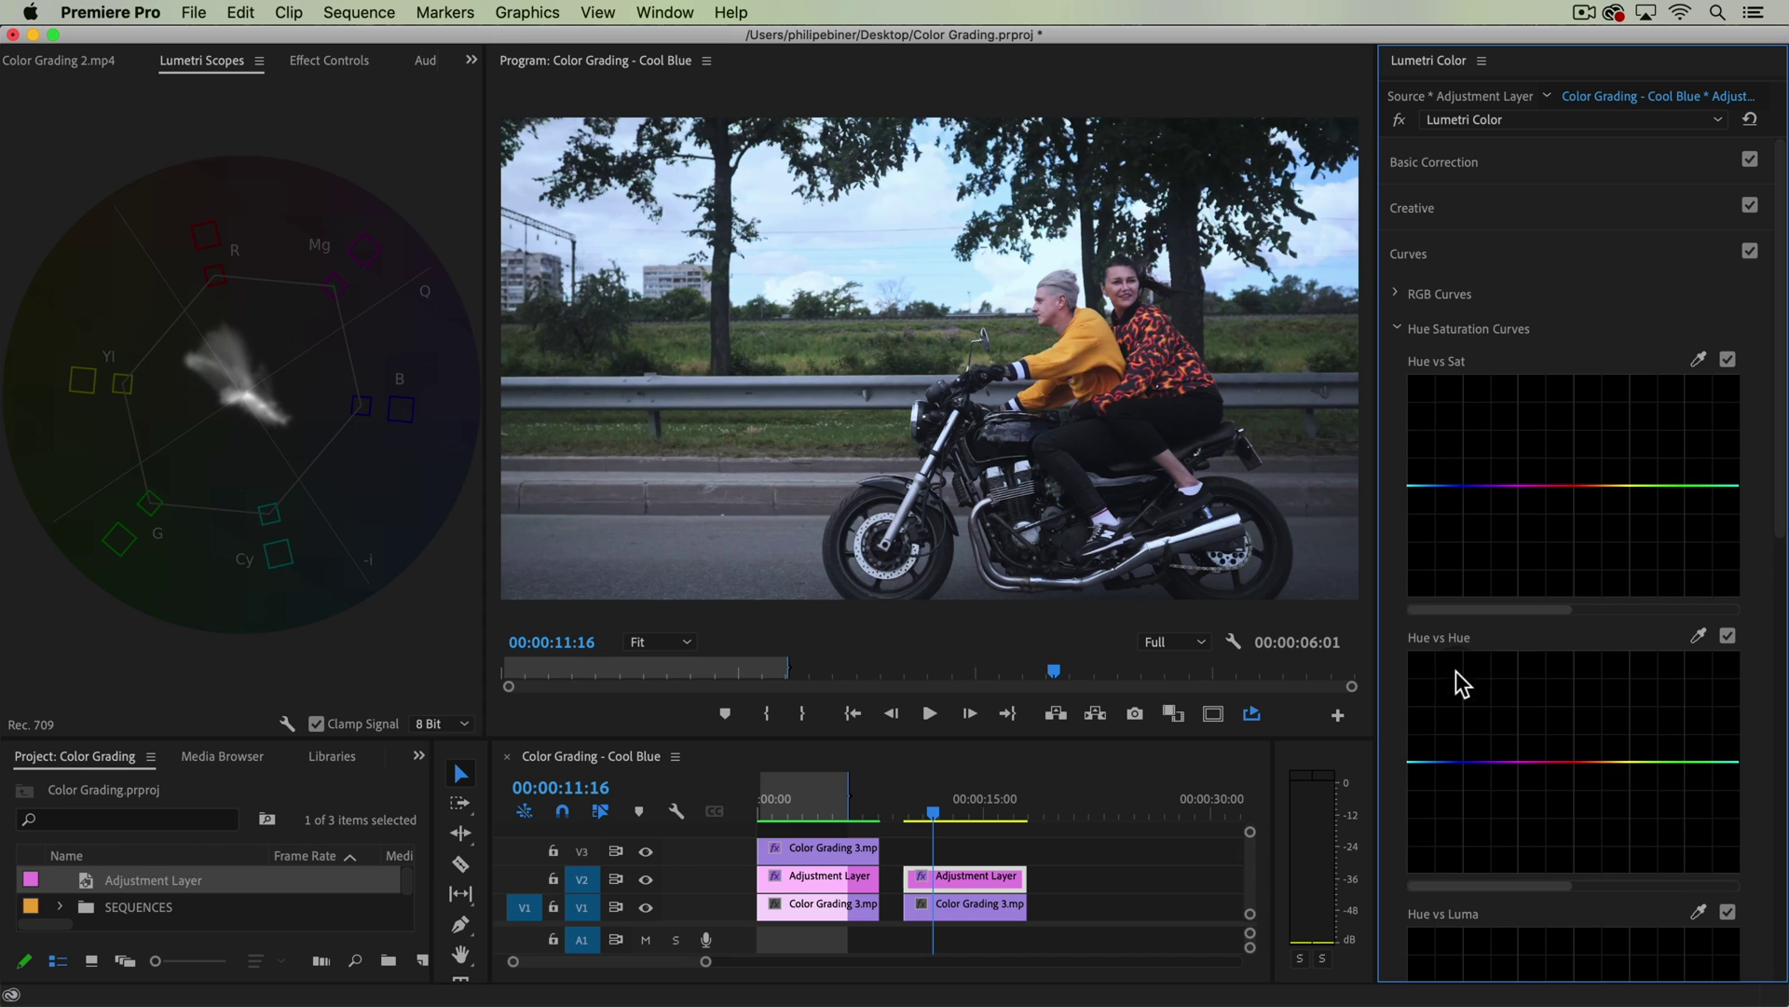
scroll(1771, 345, "down", 2)
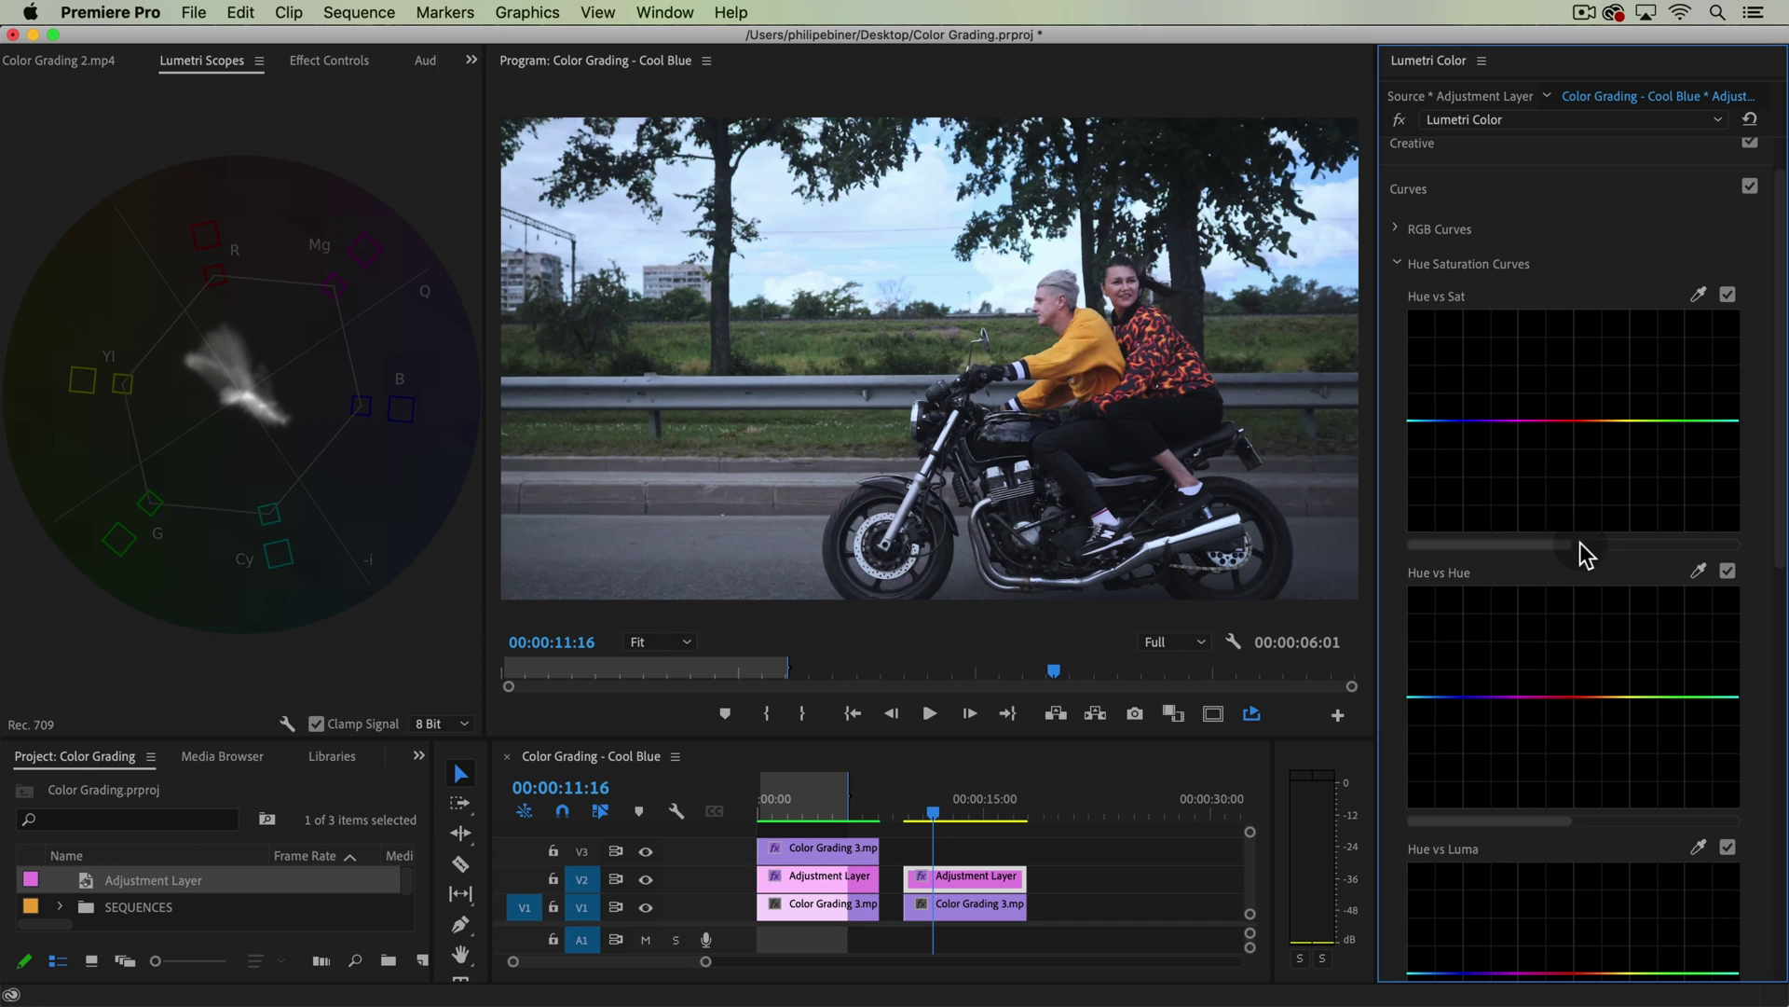
left_click_drag(1527, 544, 1629, 546)
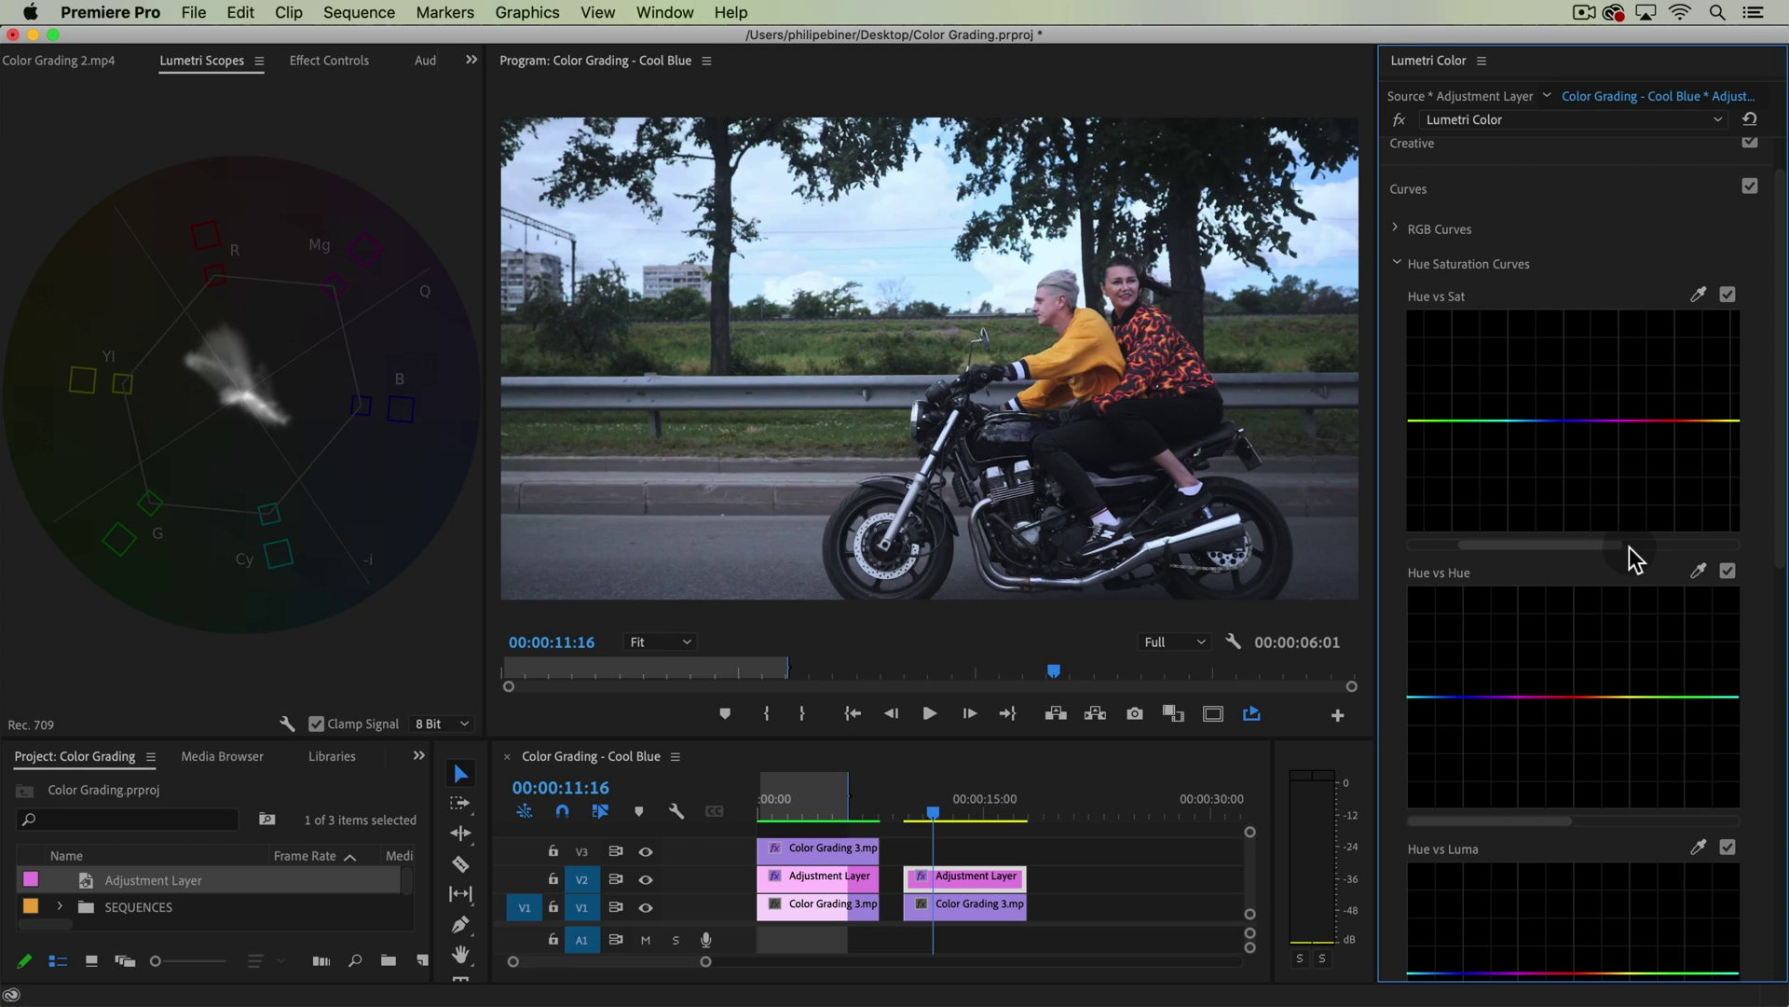
left_click(1453, 420)
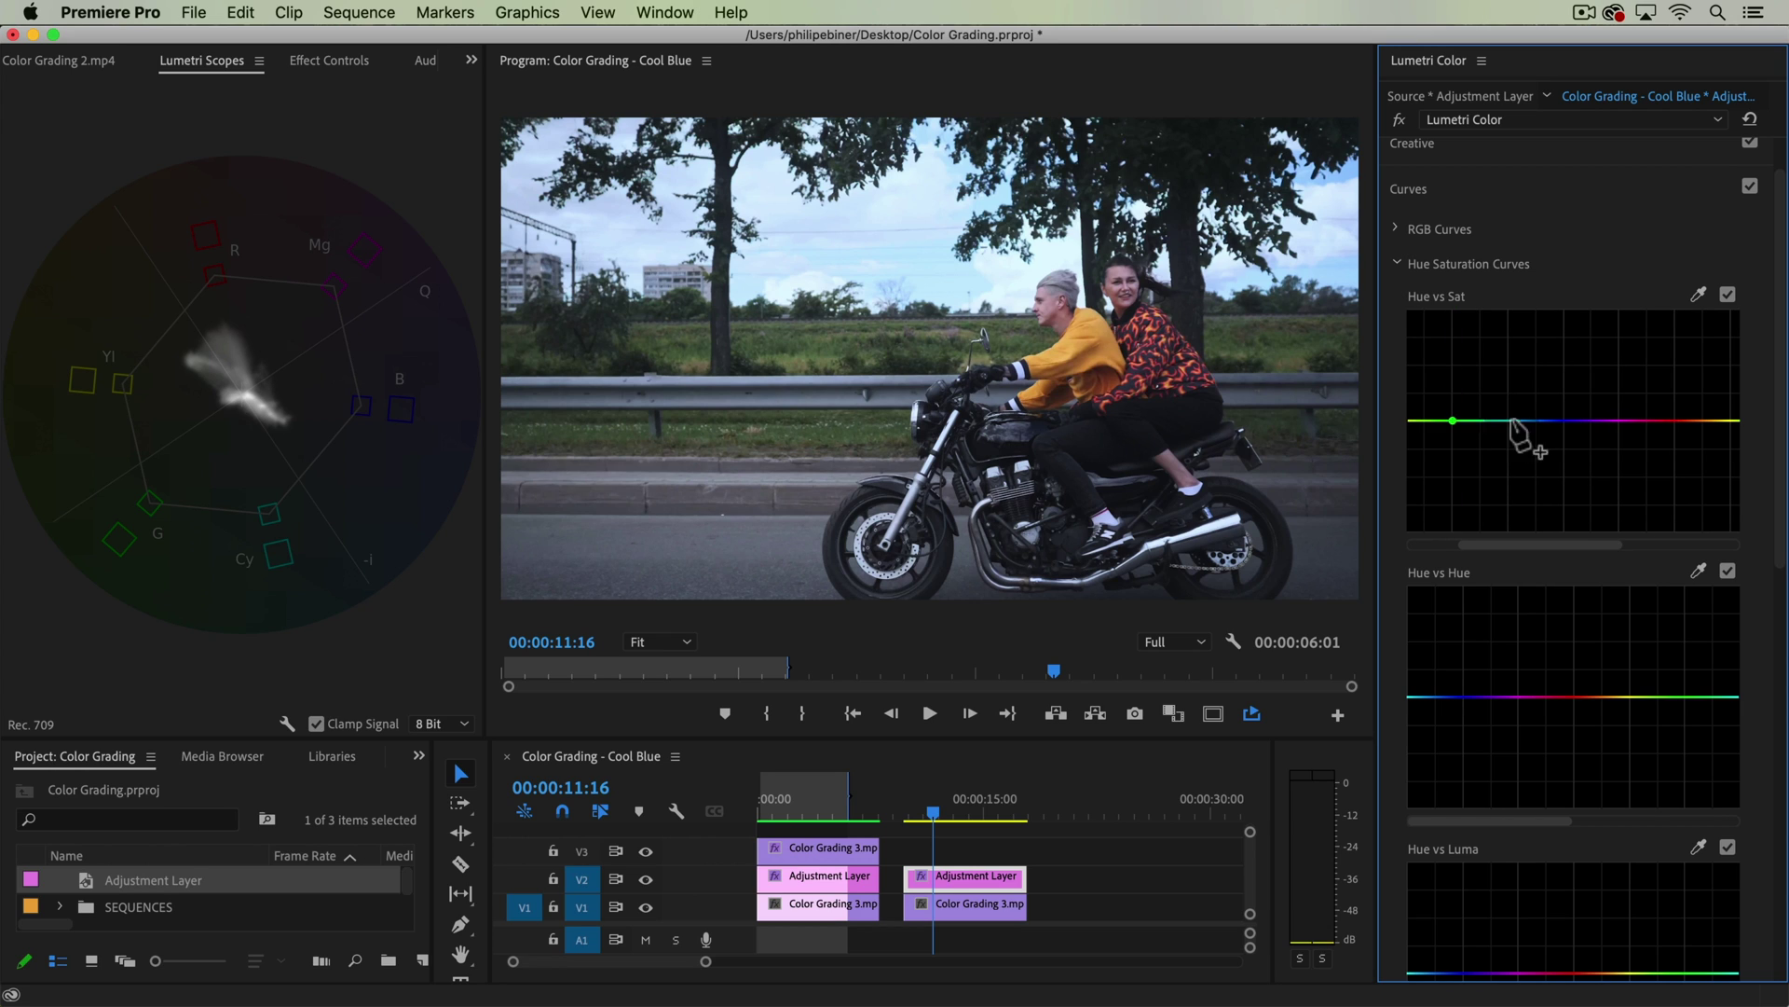
left_click(1636, 420)
left_click_drag(1498, 420, 1582, 461)
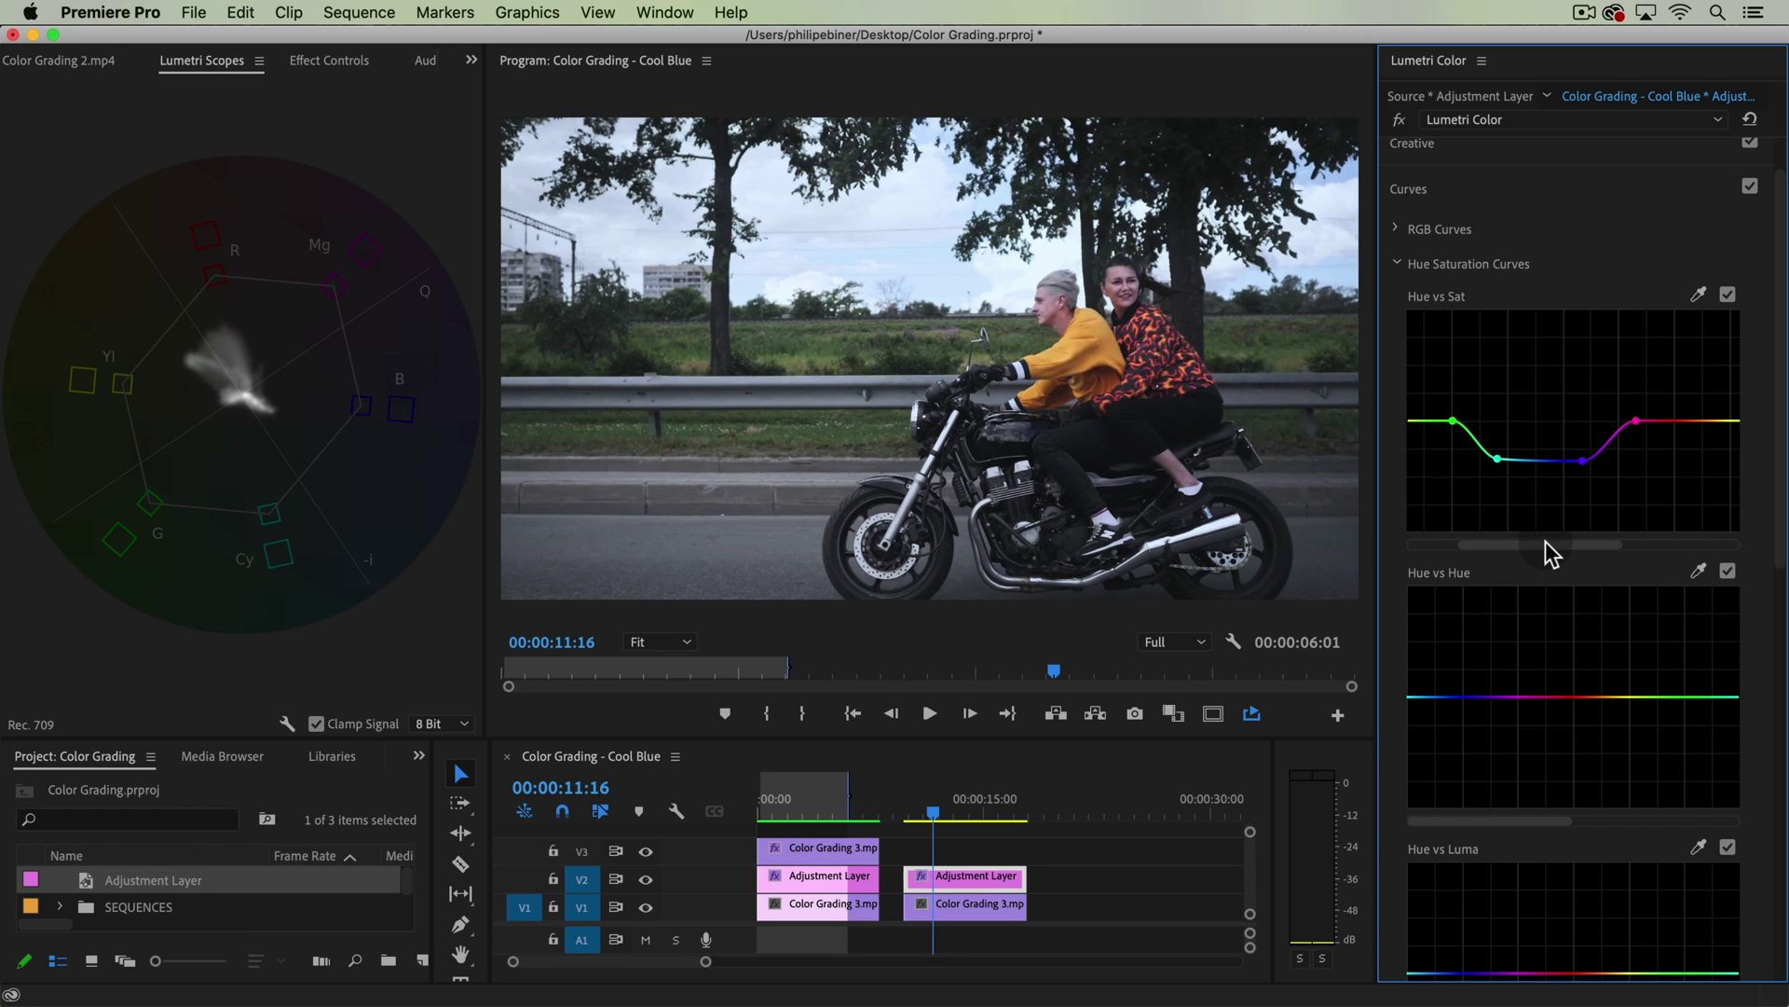
Add a point at the orange hues and boost orange-red saturation on the Hue vs Sat curve.
left_click_drag(1545, 540, 1440, 538)
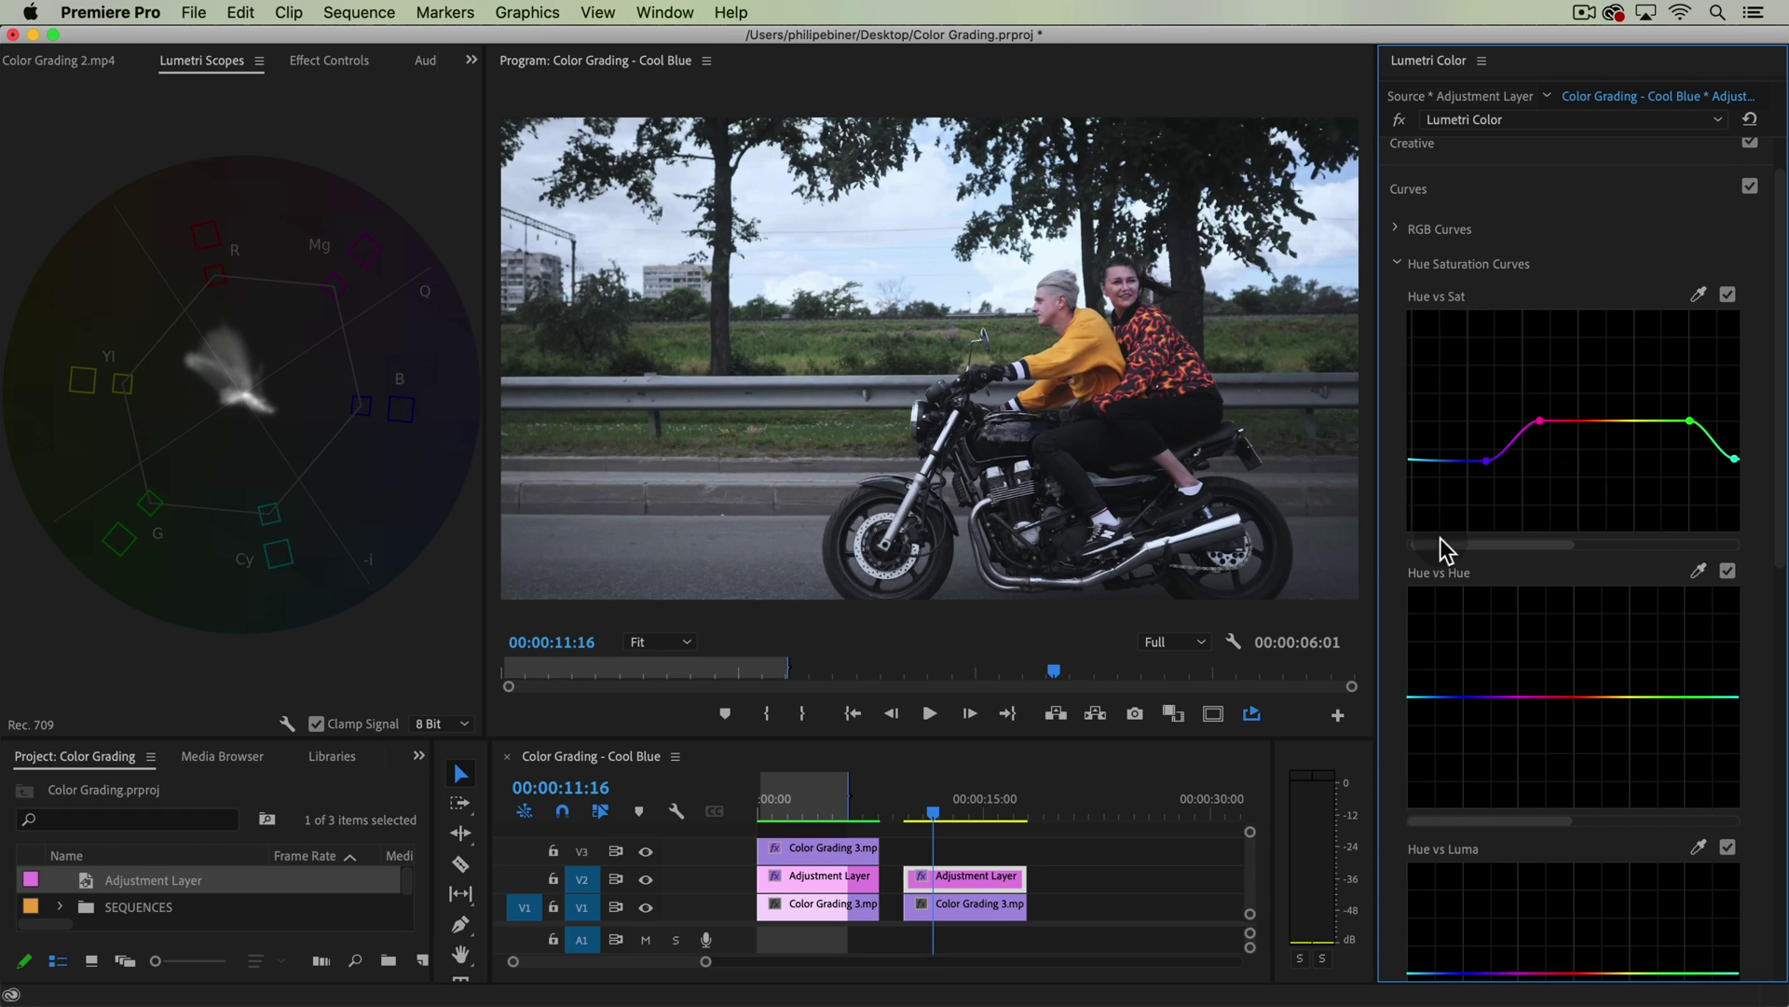
left_click(1600, 422)
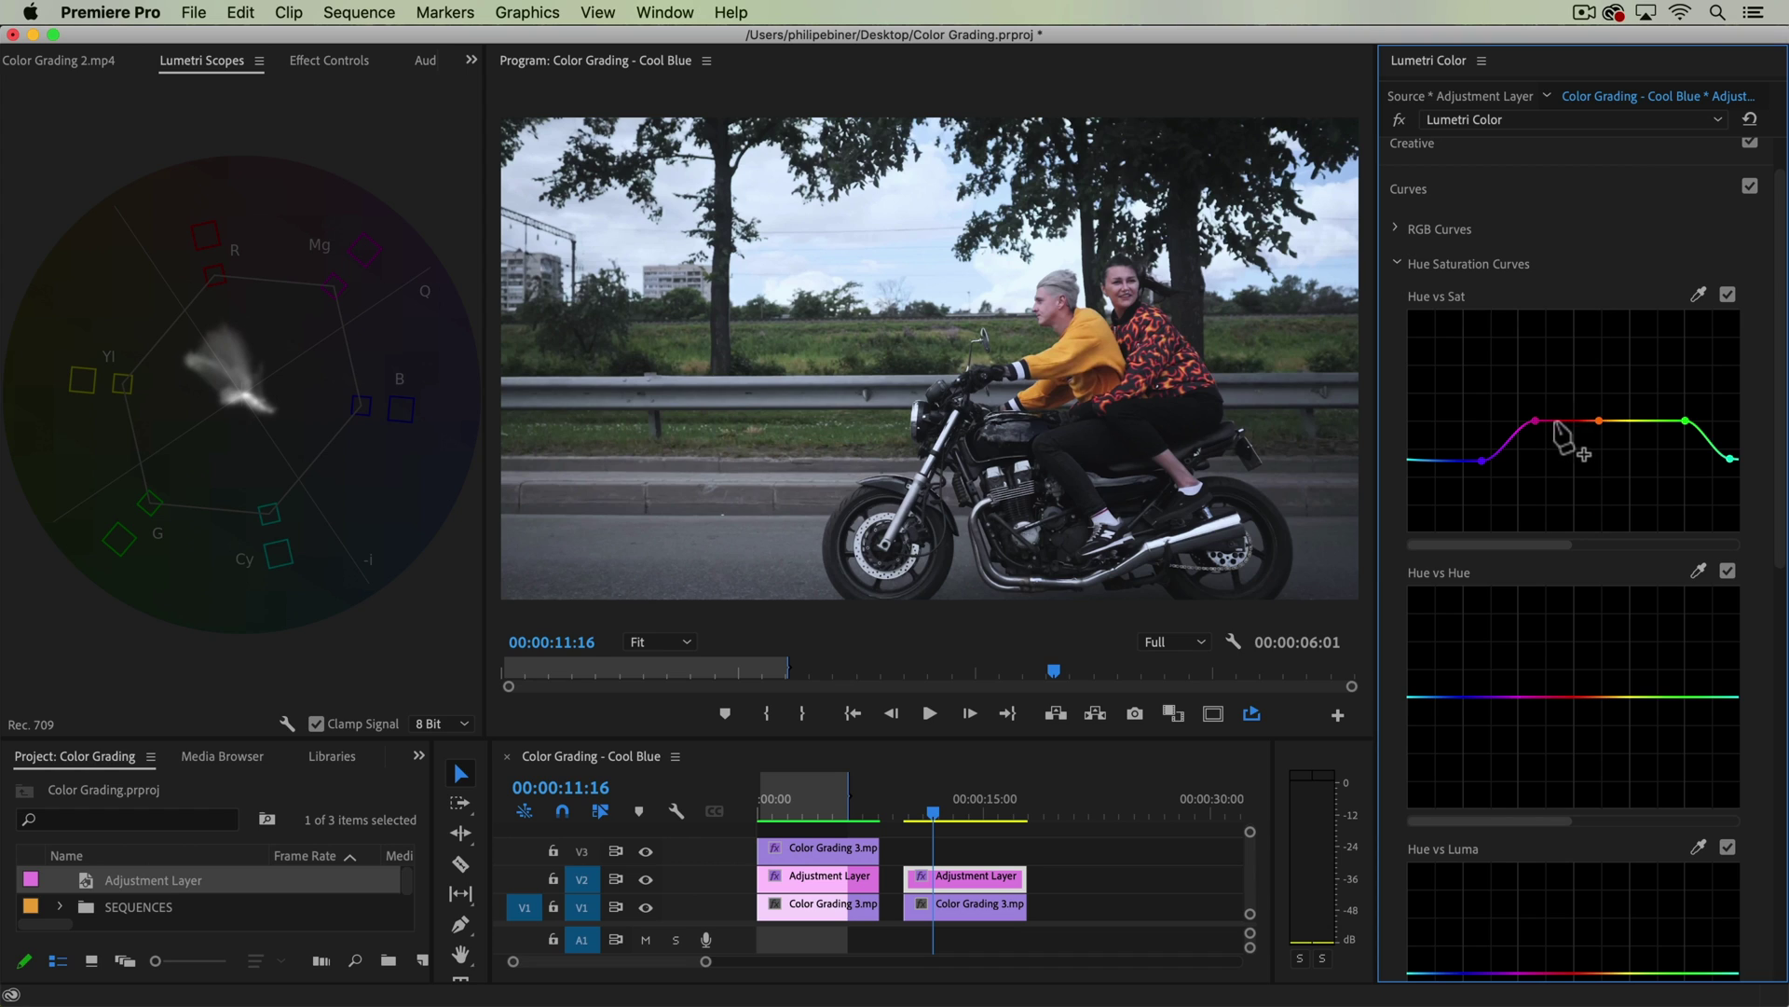
left_click_drag(1578, 421, 1620, 421)
left_click(1595, 410)
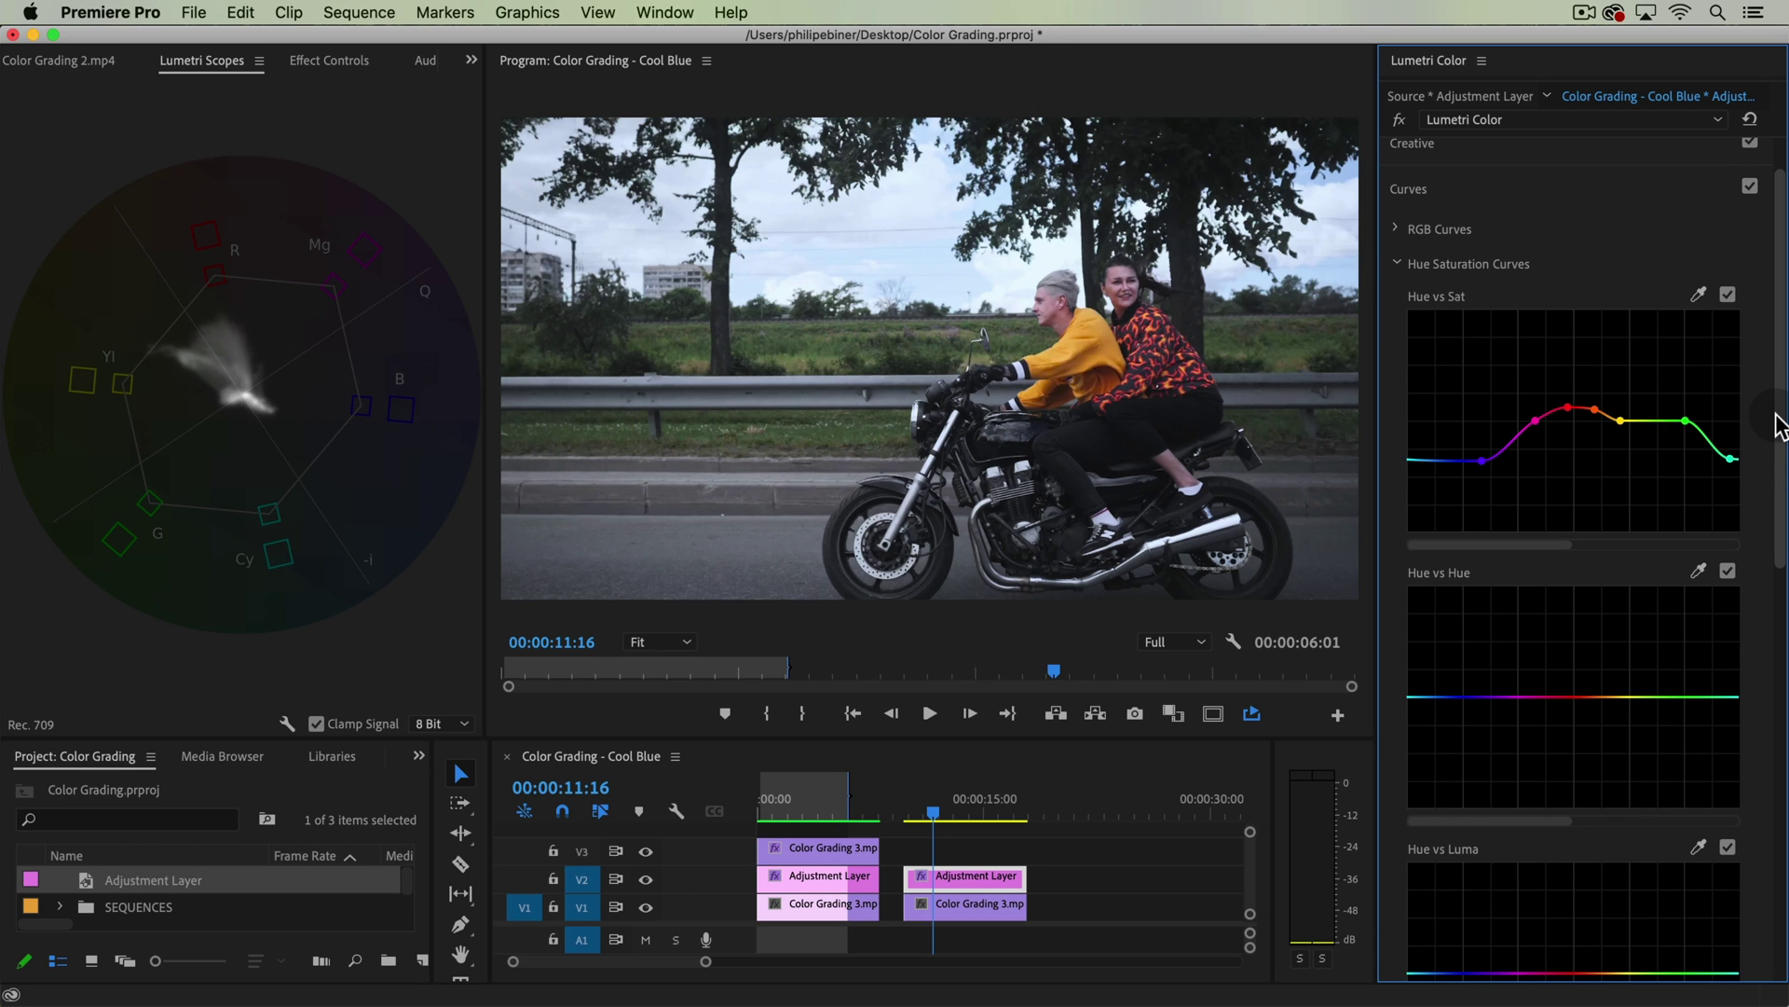
Toggle the curves adjustment off and on to compare, leaving it enabled.
scroll(1747, 264, "down", 1)
left_click(1749, 177)
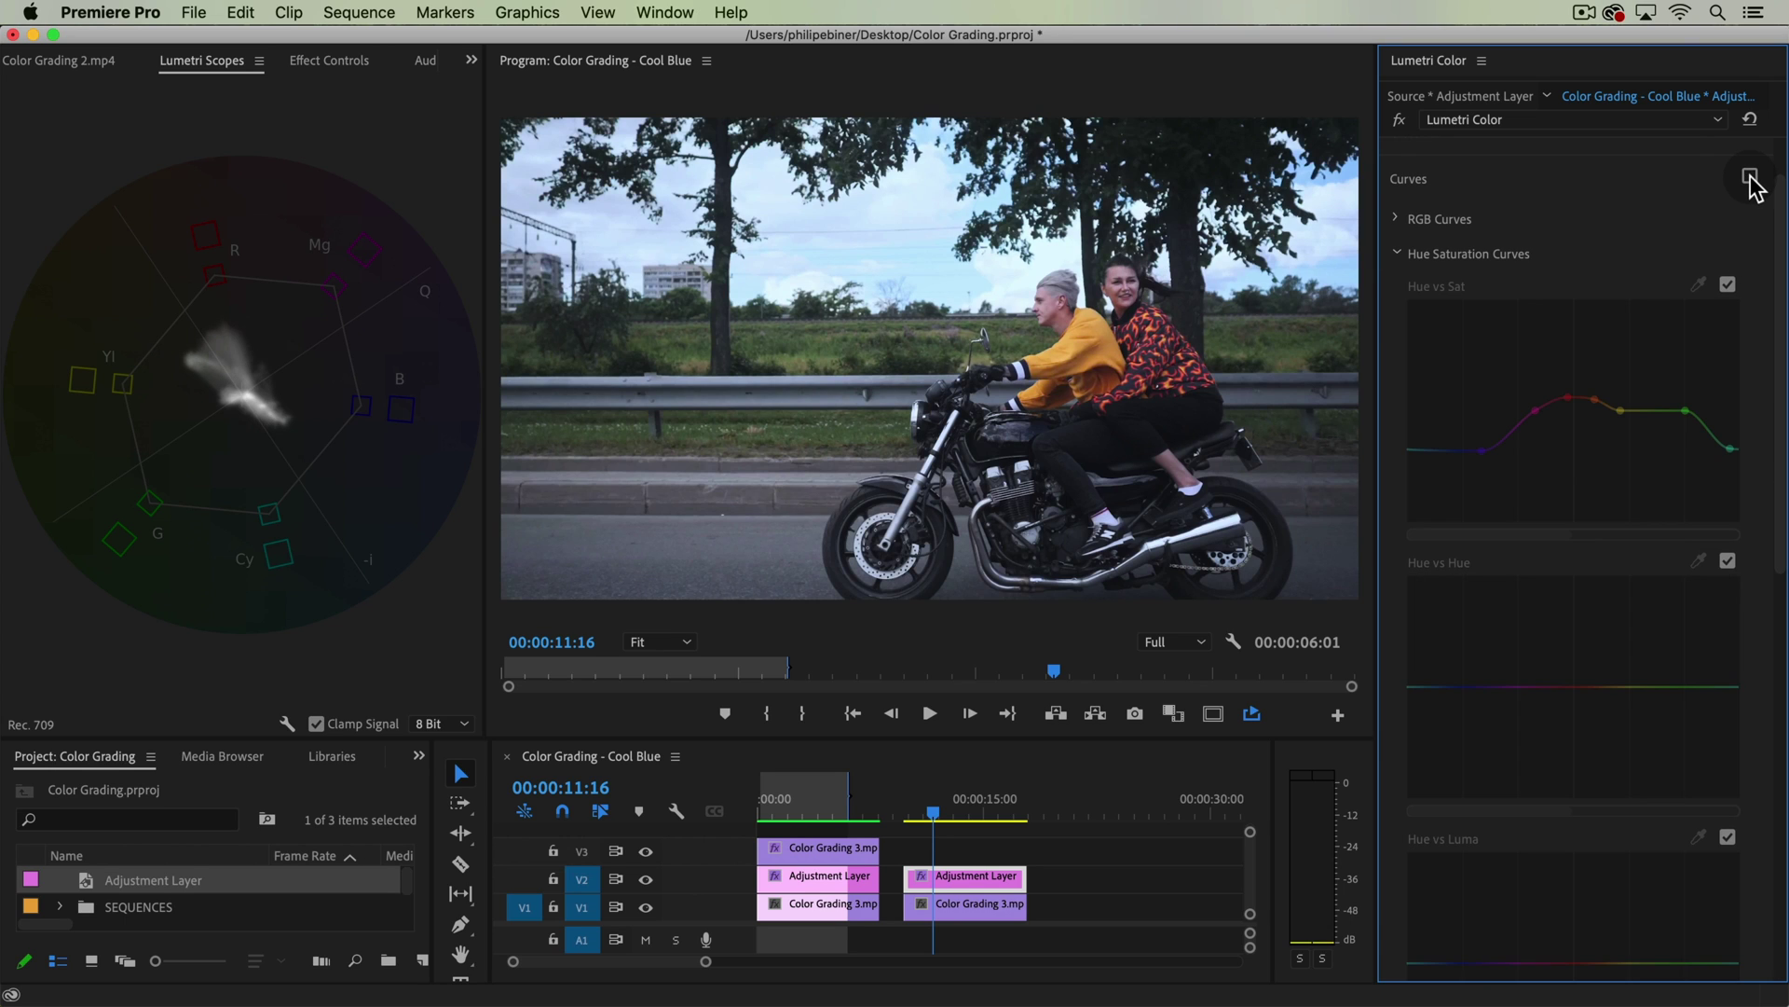
left_click(1749, 177)
left_click(1749, 177)
left_click(1749, 177)
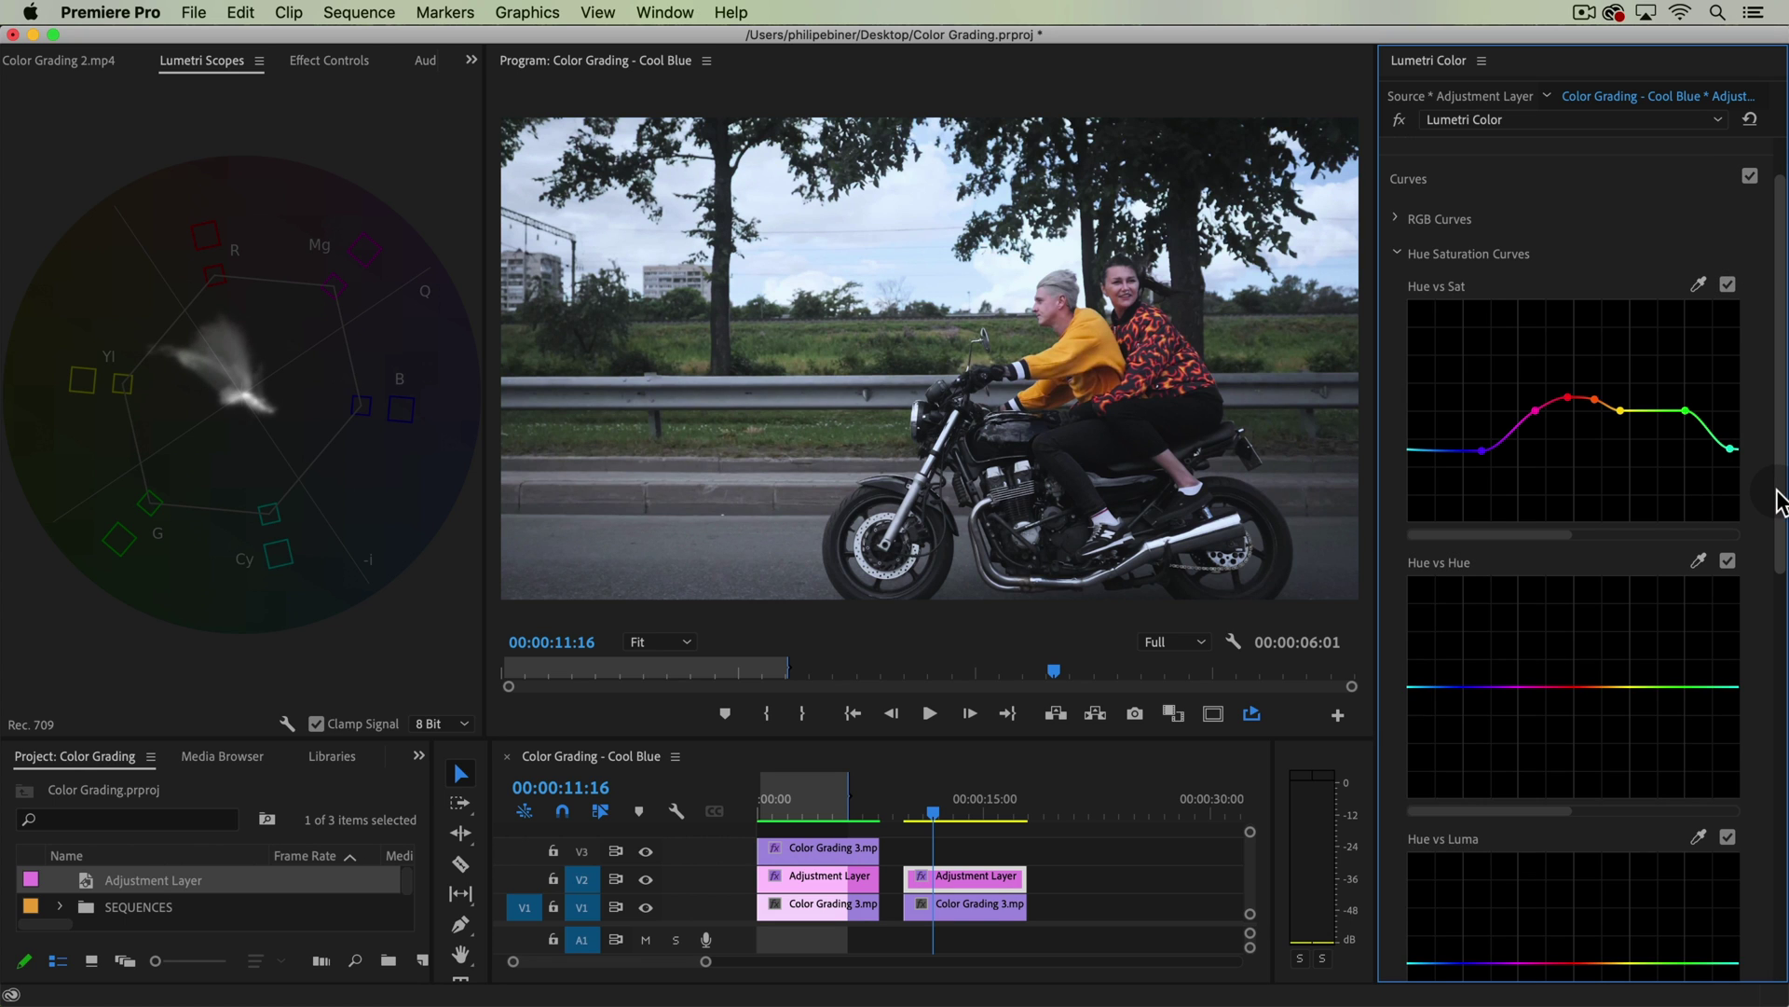
Dip the Hue vs Luma curve between two points to darken the cyan-blue sky.
left_click_drag(1778, 501, 1775, 645)
left_click_drag(1496, 772, 1579, 773)
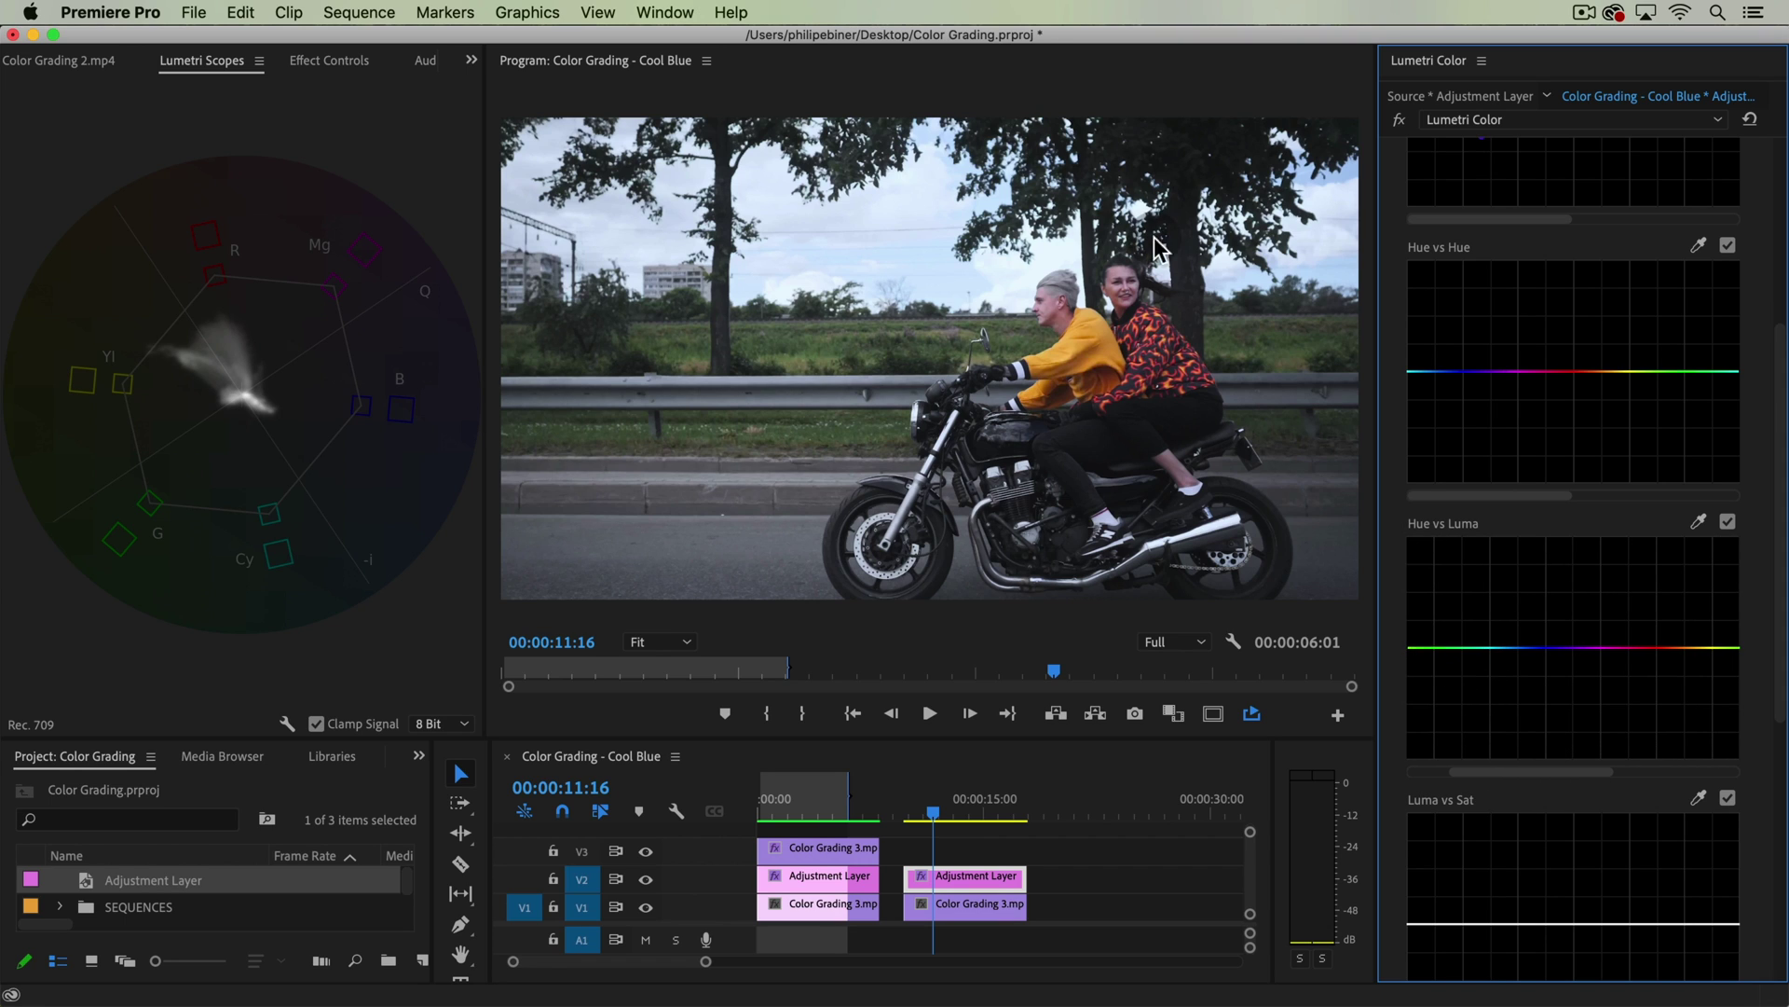
left_click(1476, 647)
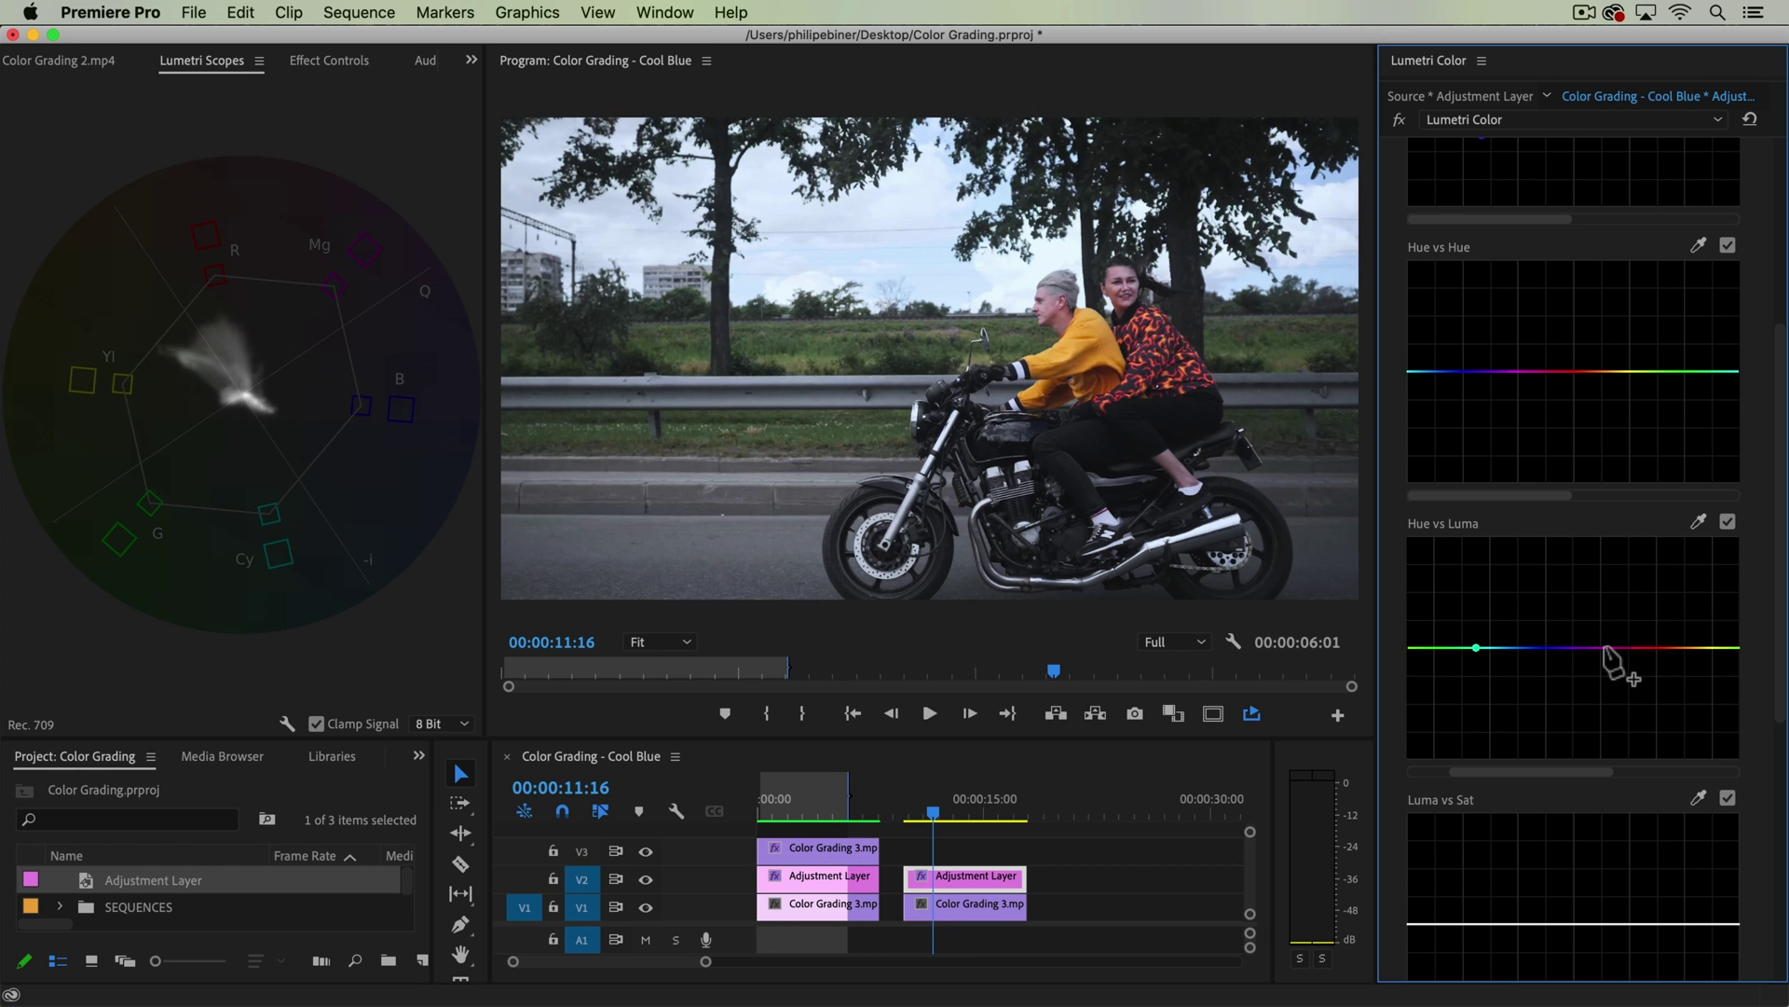
left_click(1606, 647)
left_click_drag(1511, 648, 1567, 677)
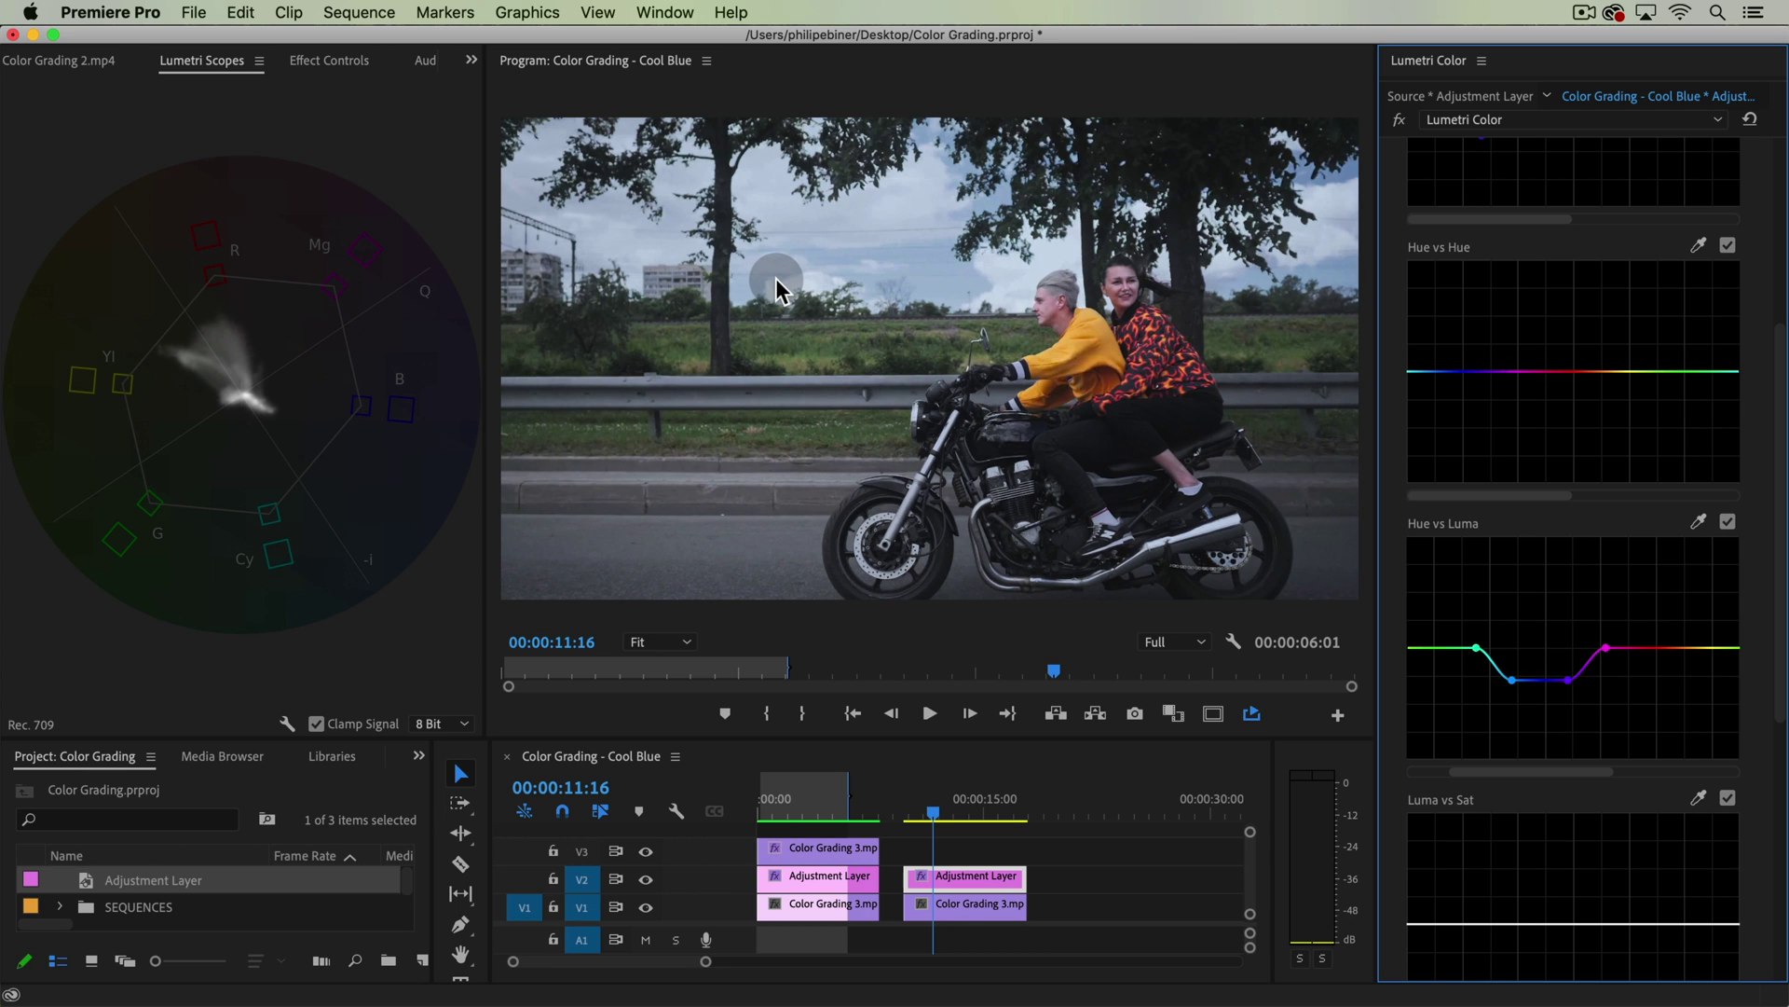
left_click_drag(1780, 372, 1784, 336)
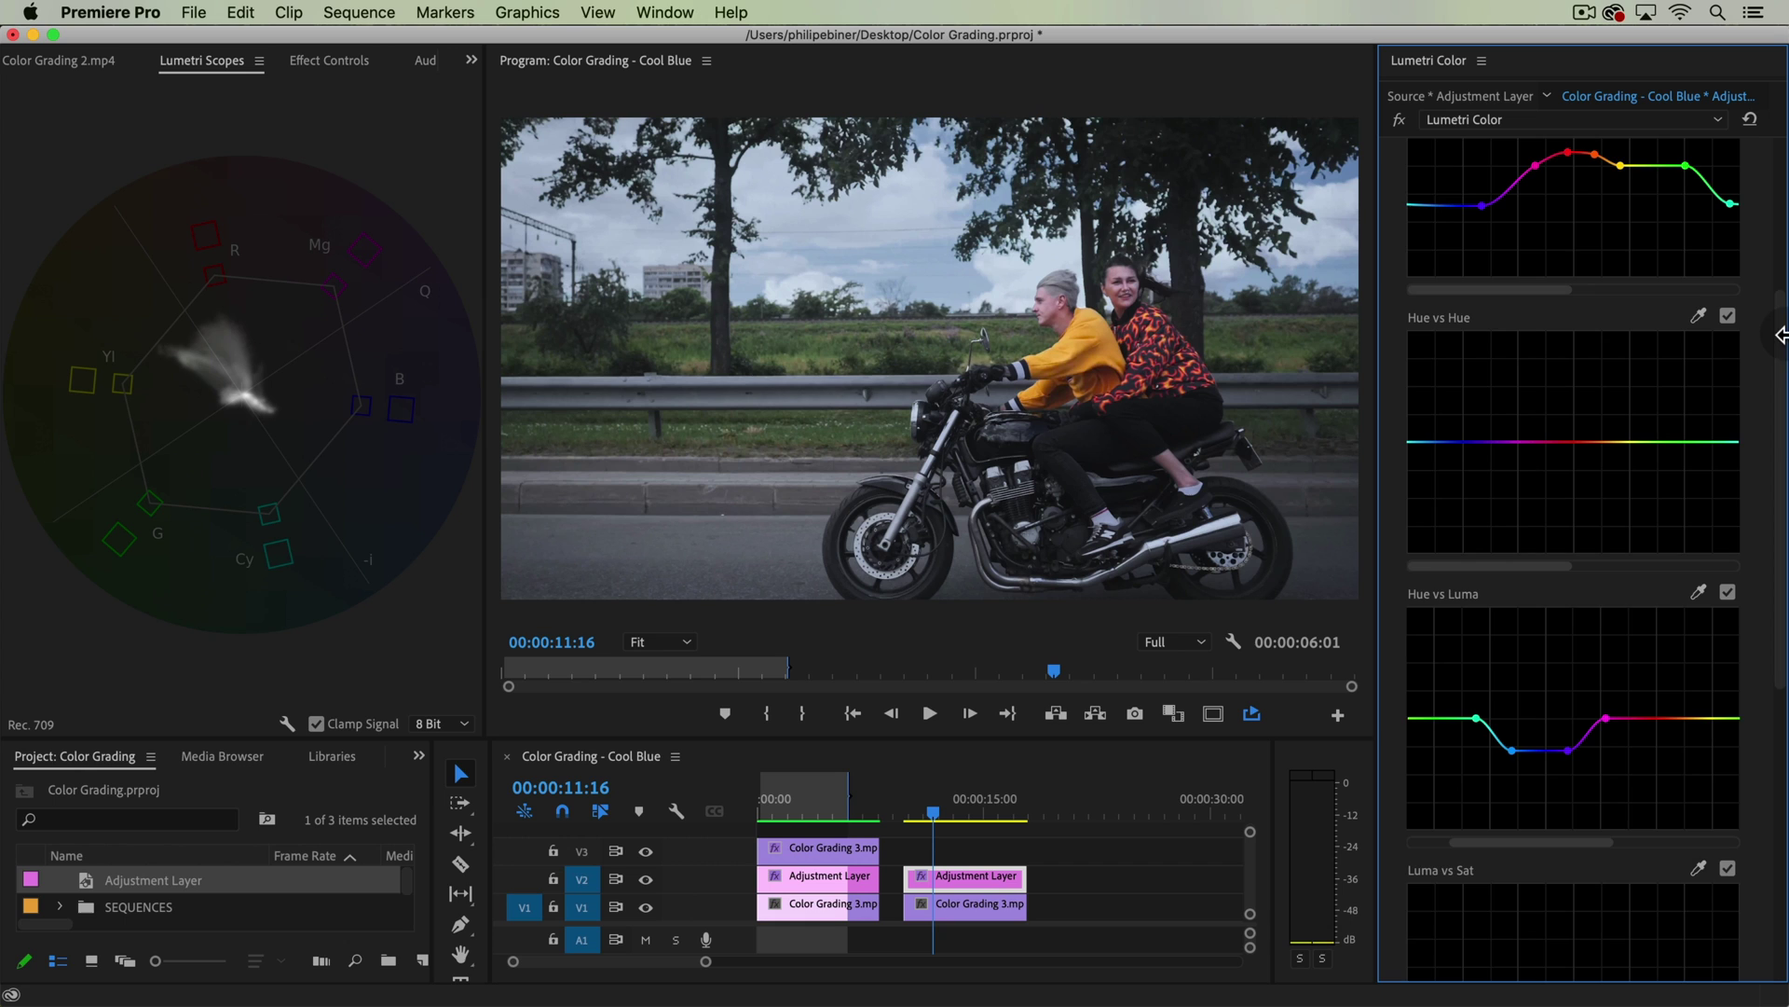
left_click_drag(1777, 331, 1633, 144)
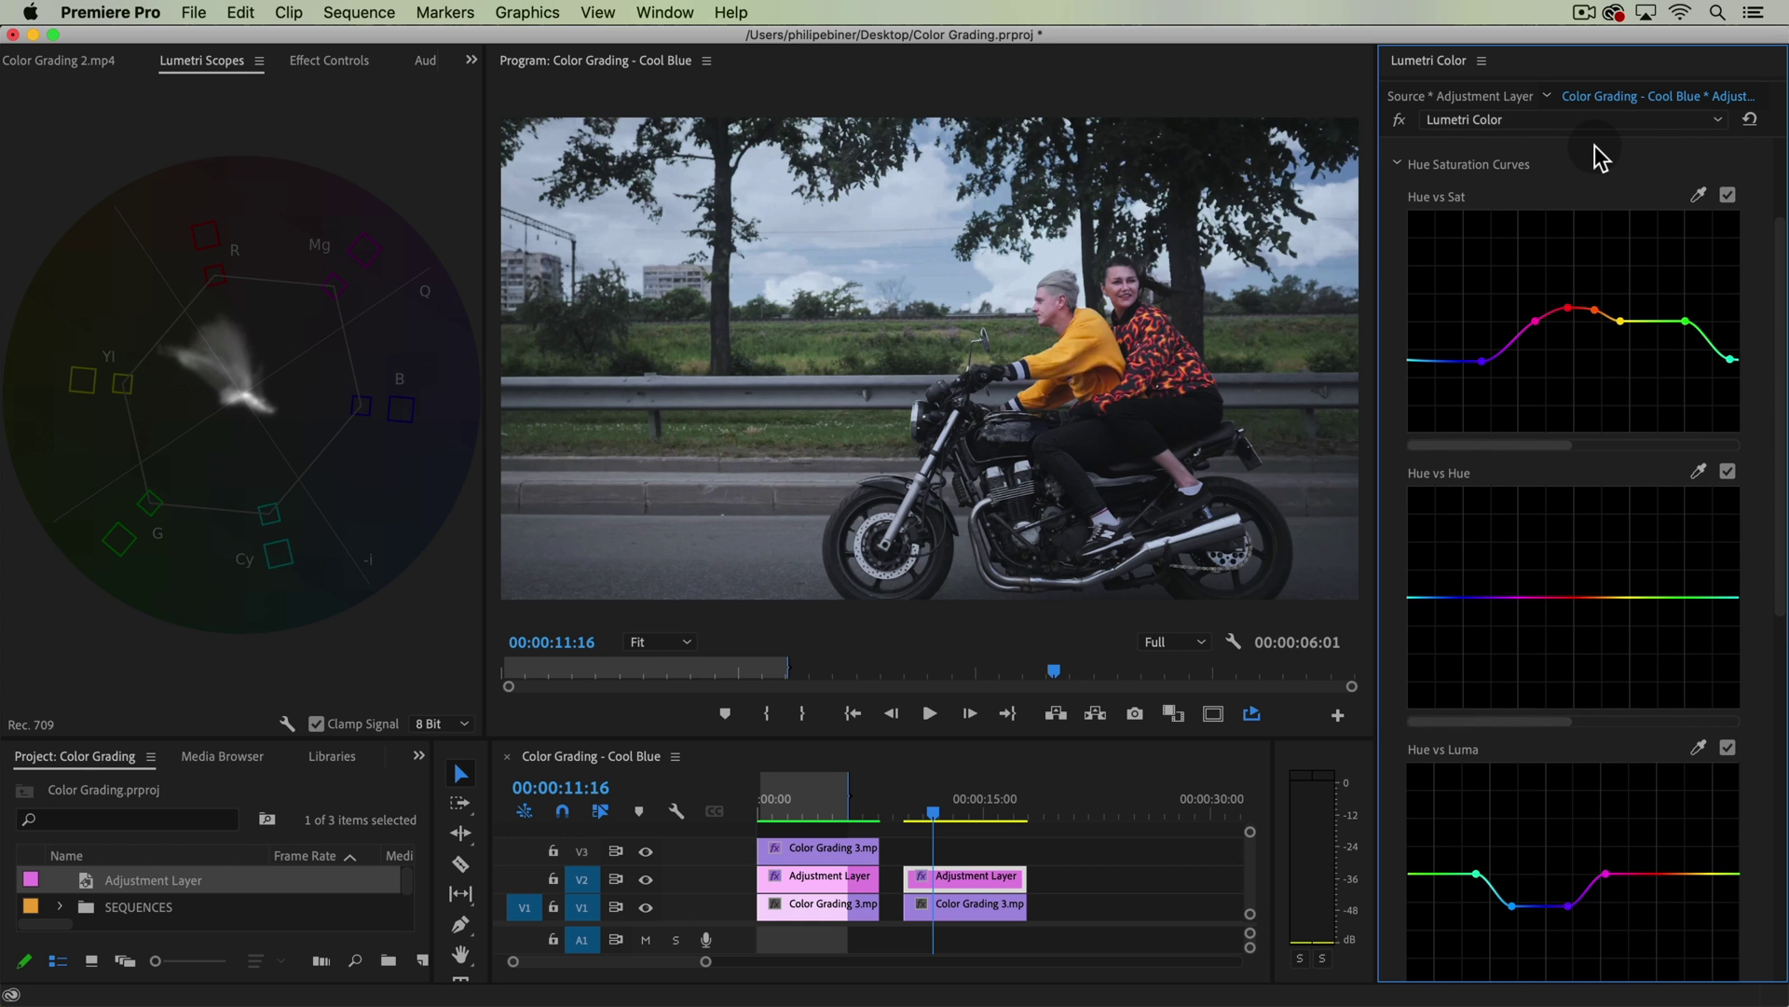
scroll(1778, 206, "up", 3)
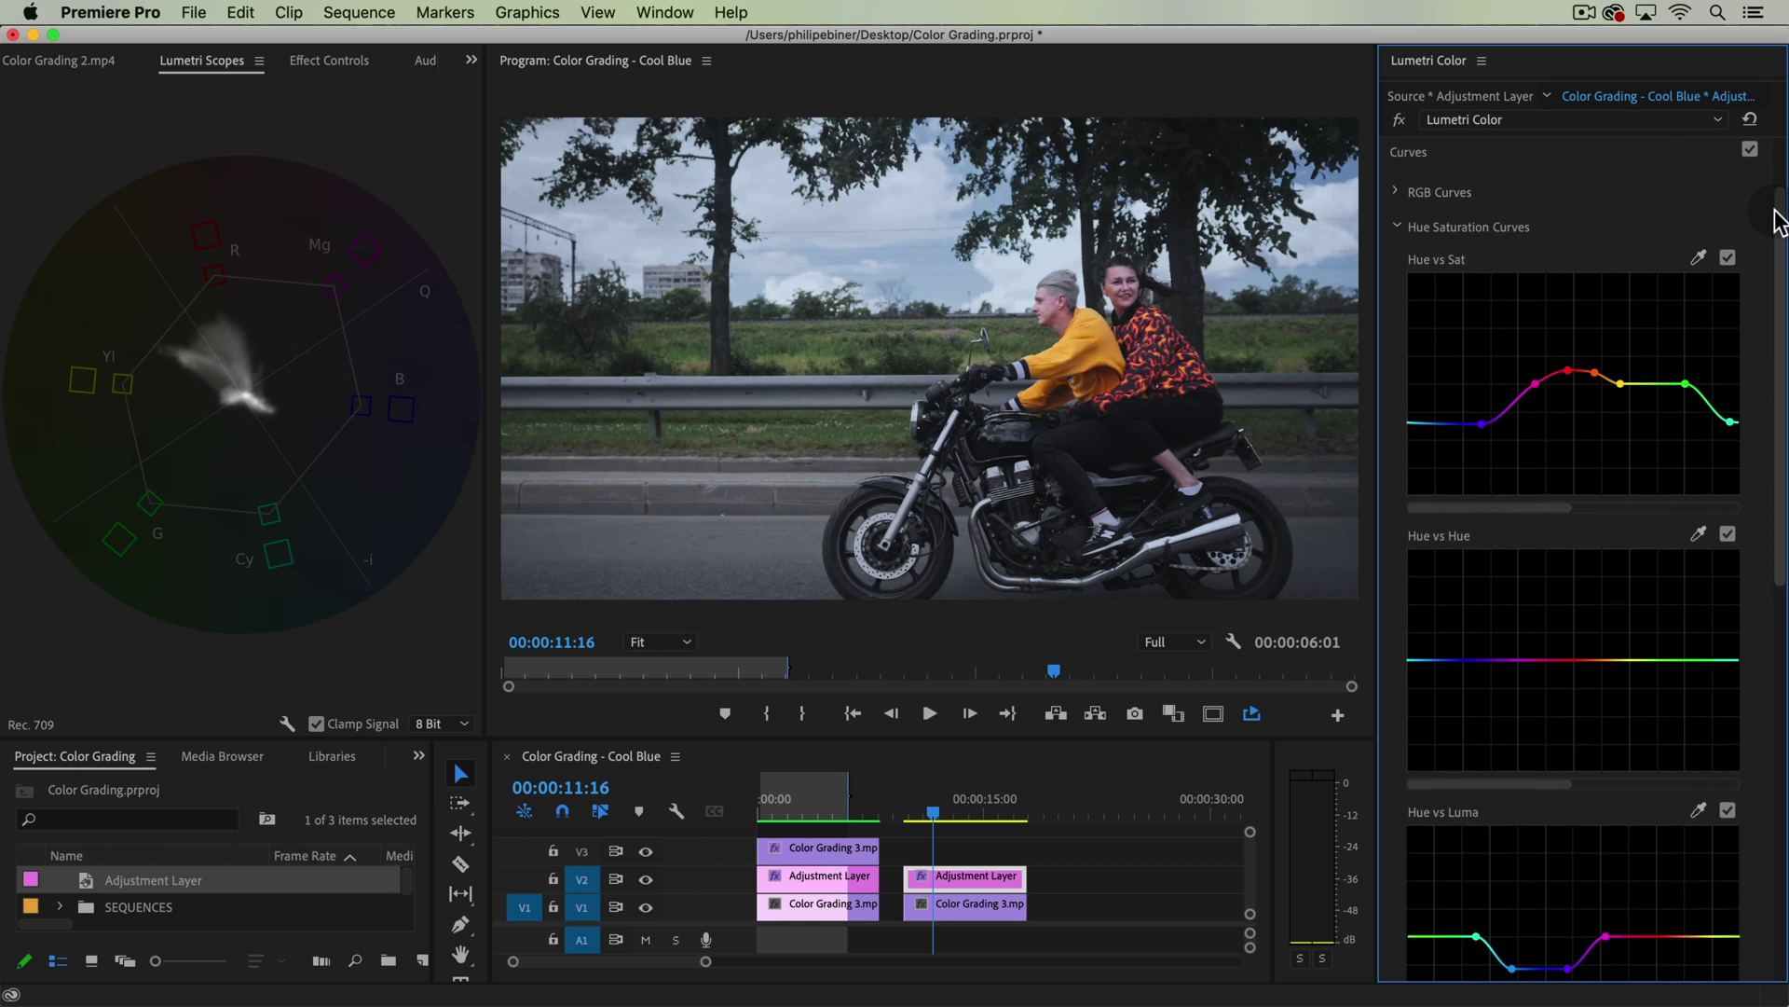
Collapse Curves, expand Color Wheels & Match, and tint shadows, midtones and highlights toward blue.
left_click(1512, 151)
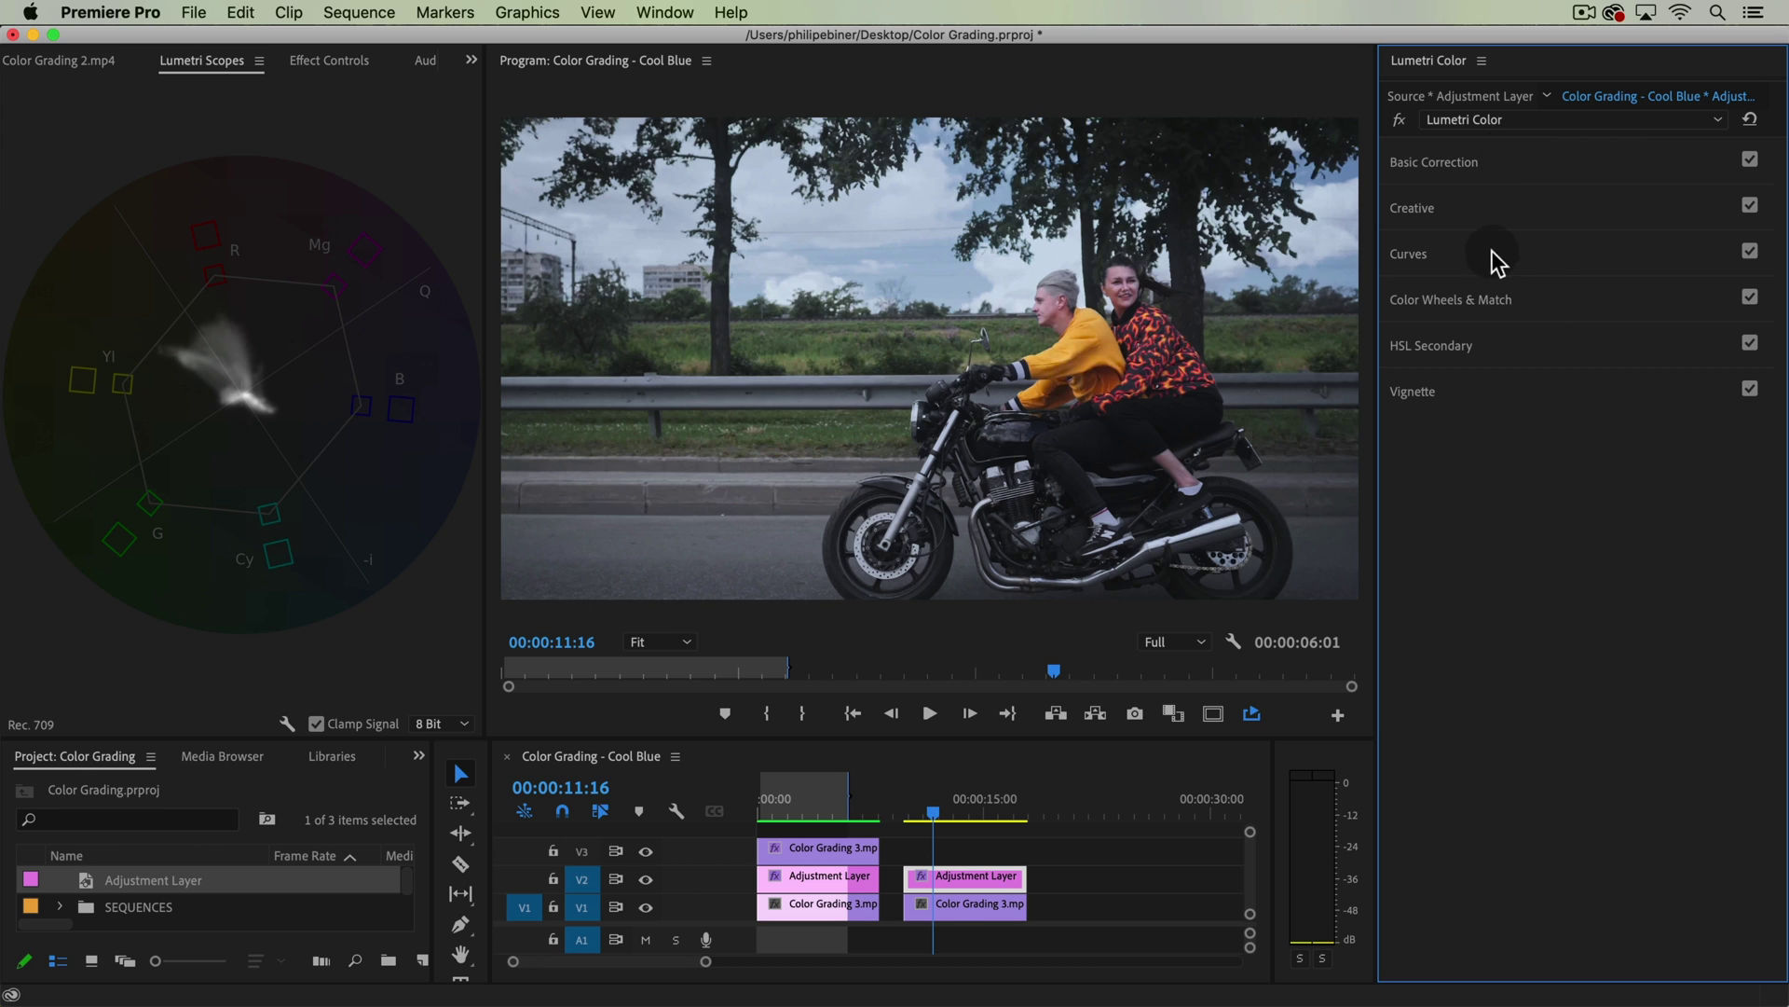
left_click(1557, 300)
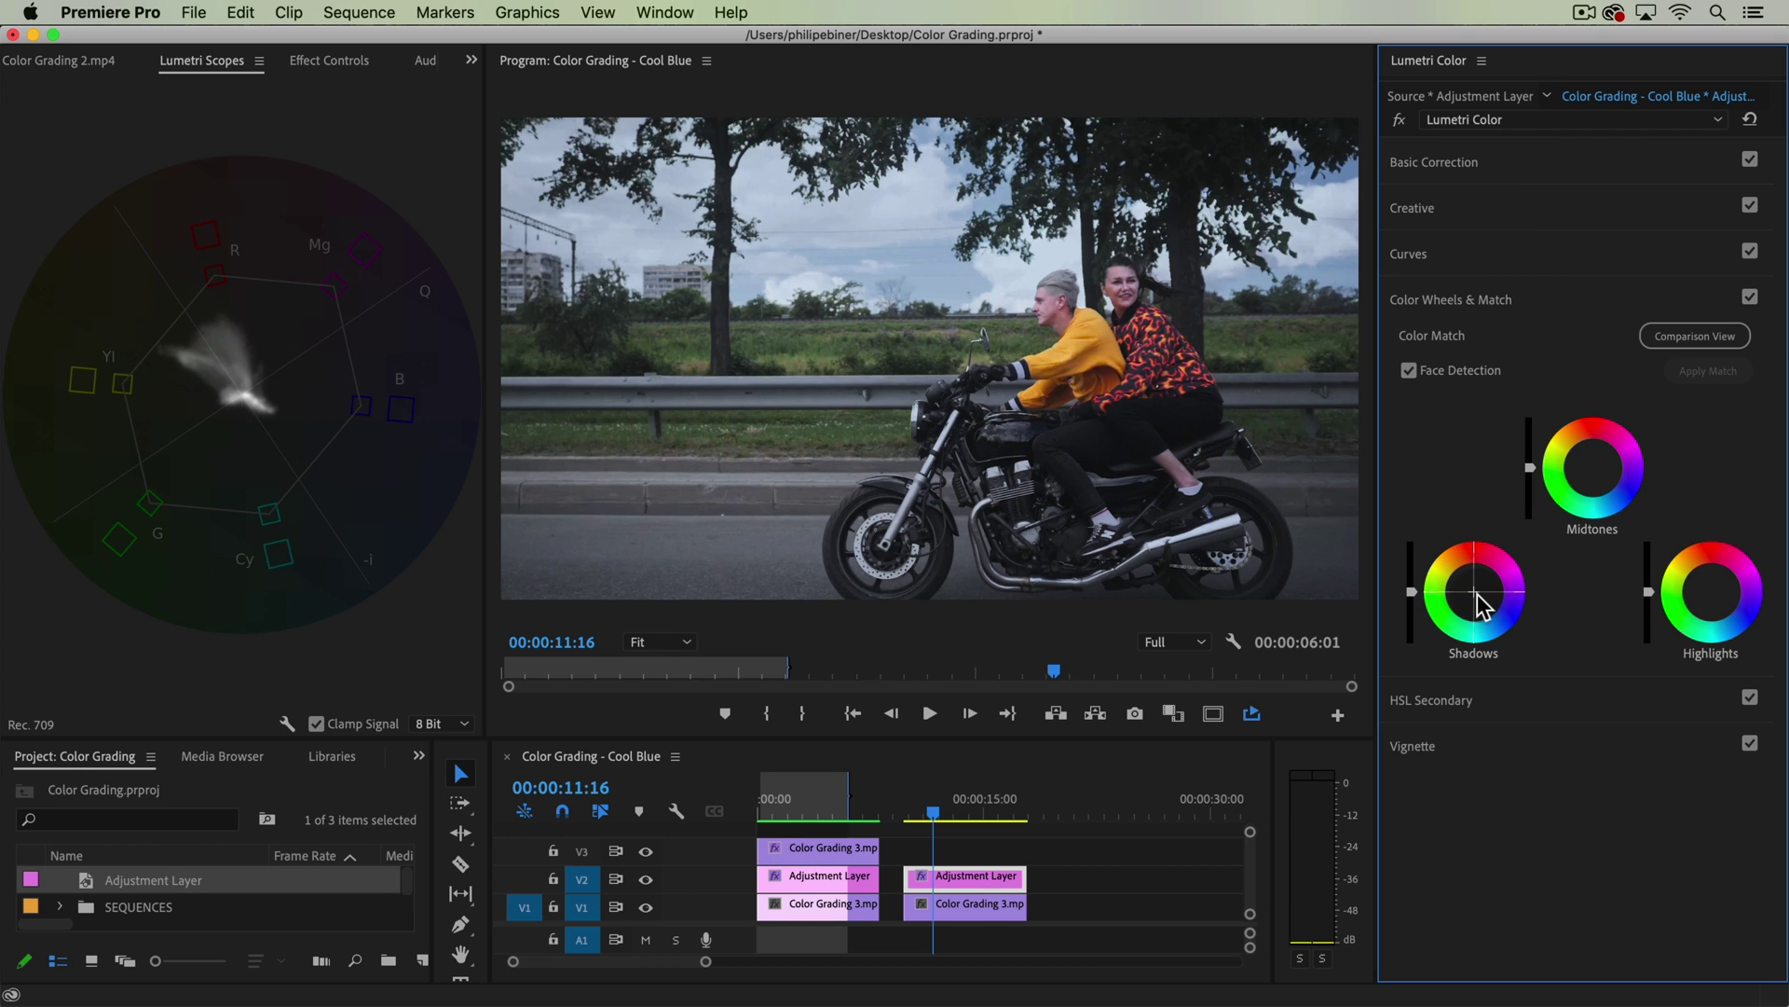
left_click_drag(1475, 594, 1475, 593)
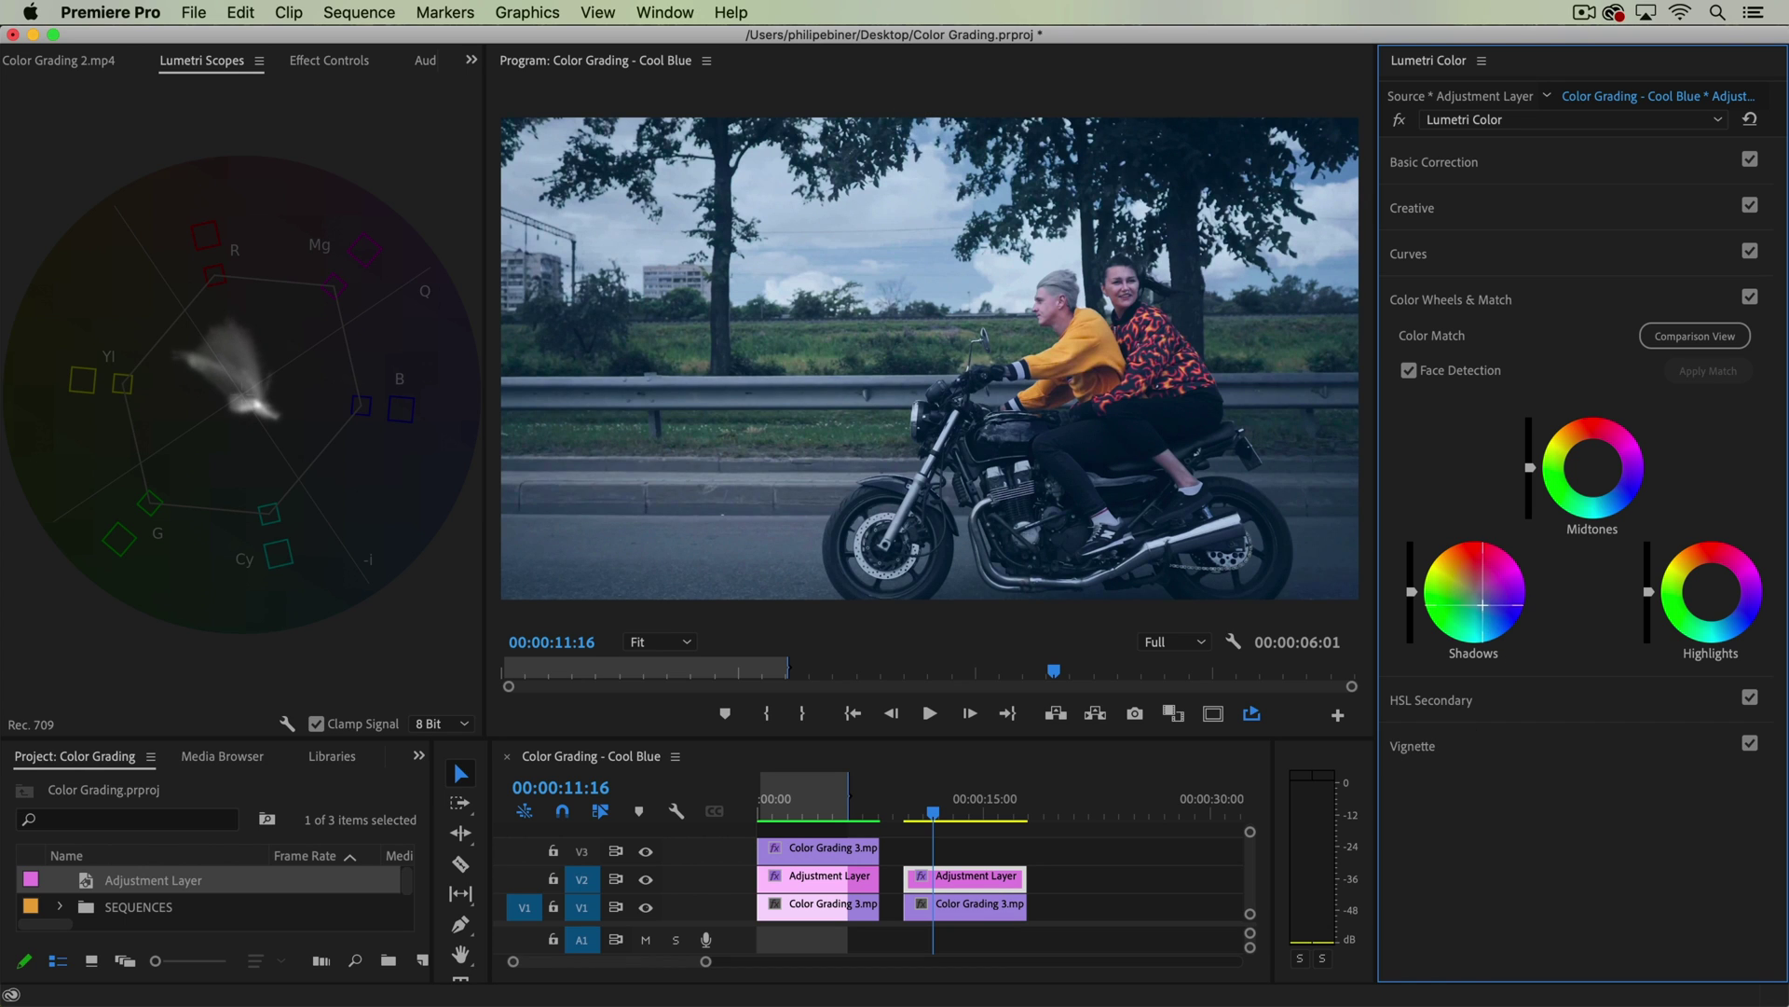
left_click_drag(1483, 603, 1482, 605)
left_click_drag(1591, 470, 1599, 471)
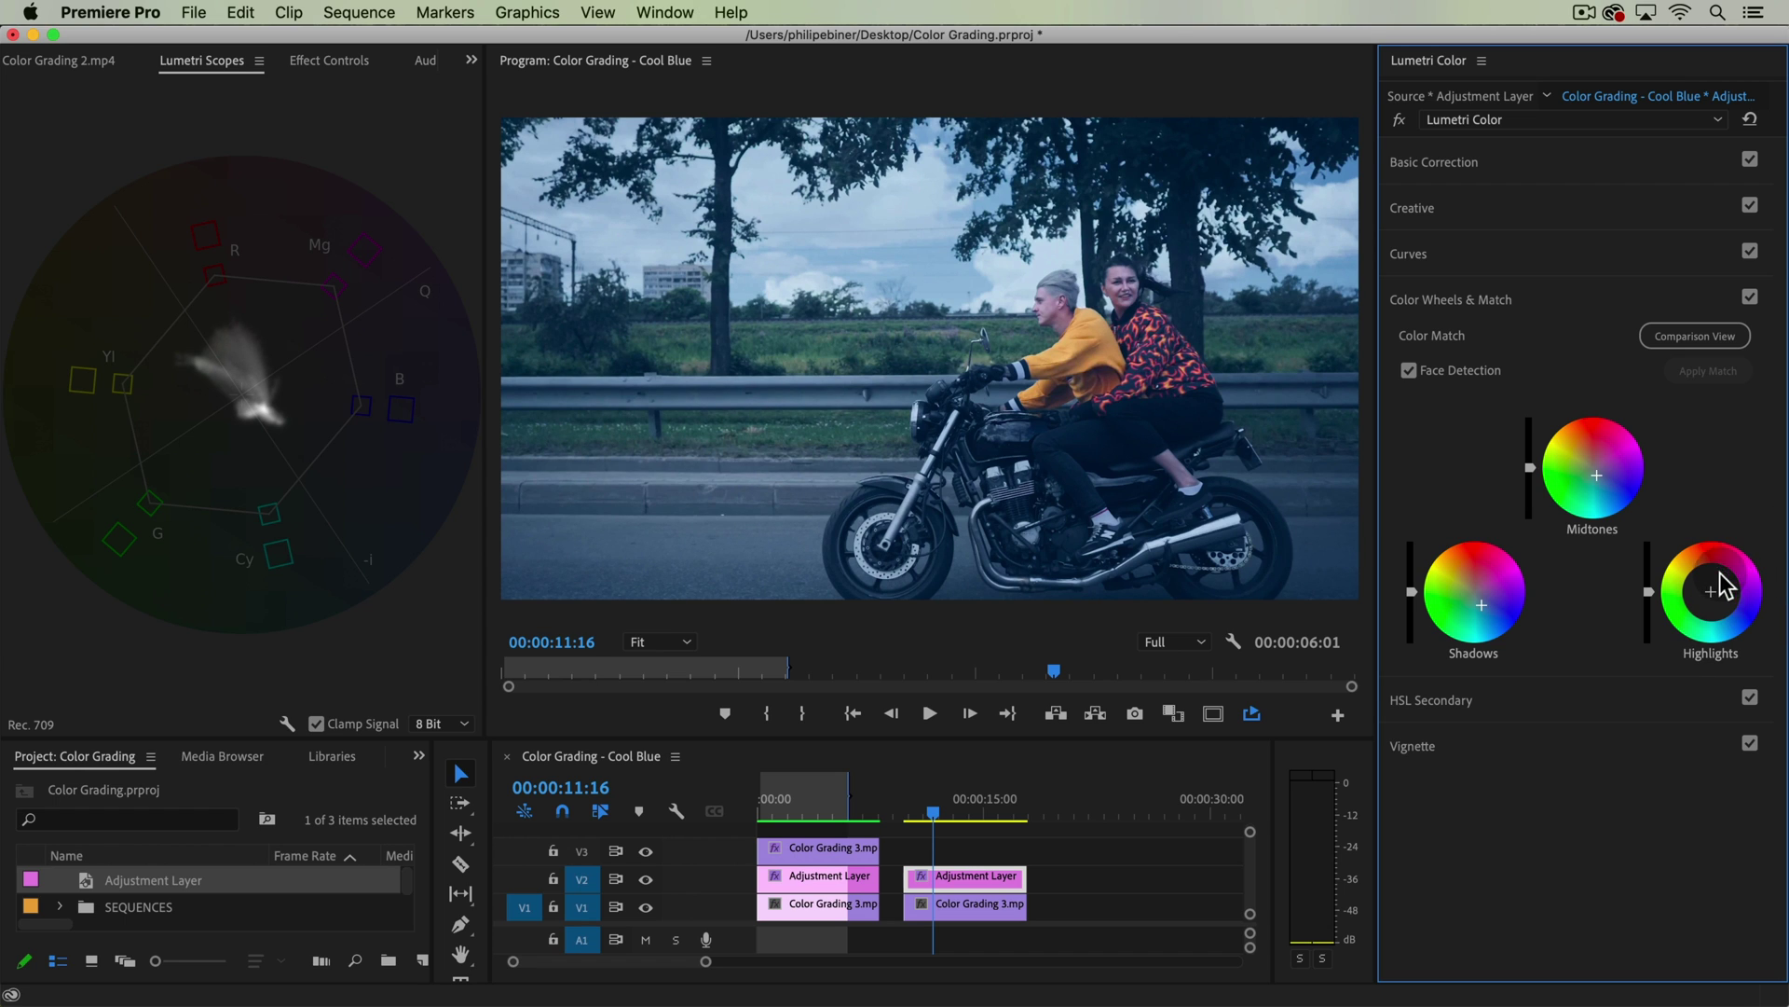
left_click_drag(1718, 591, 1704, 585)
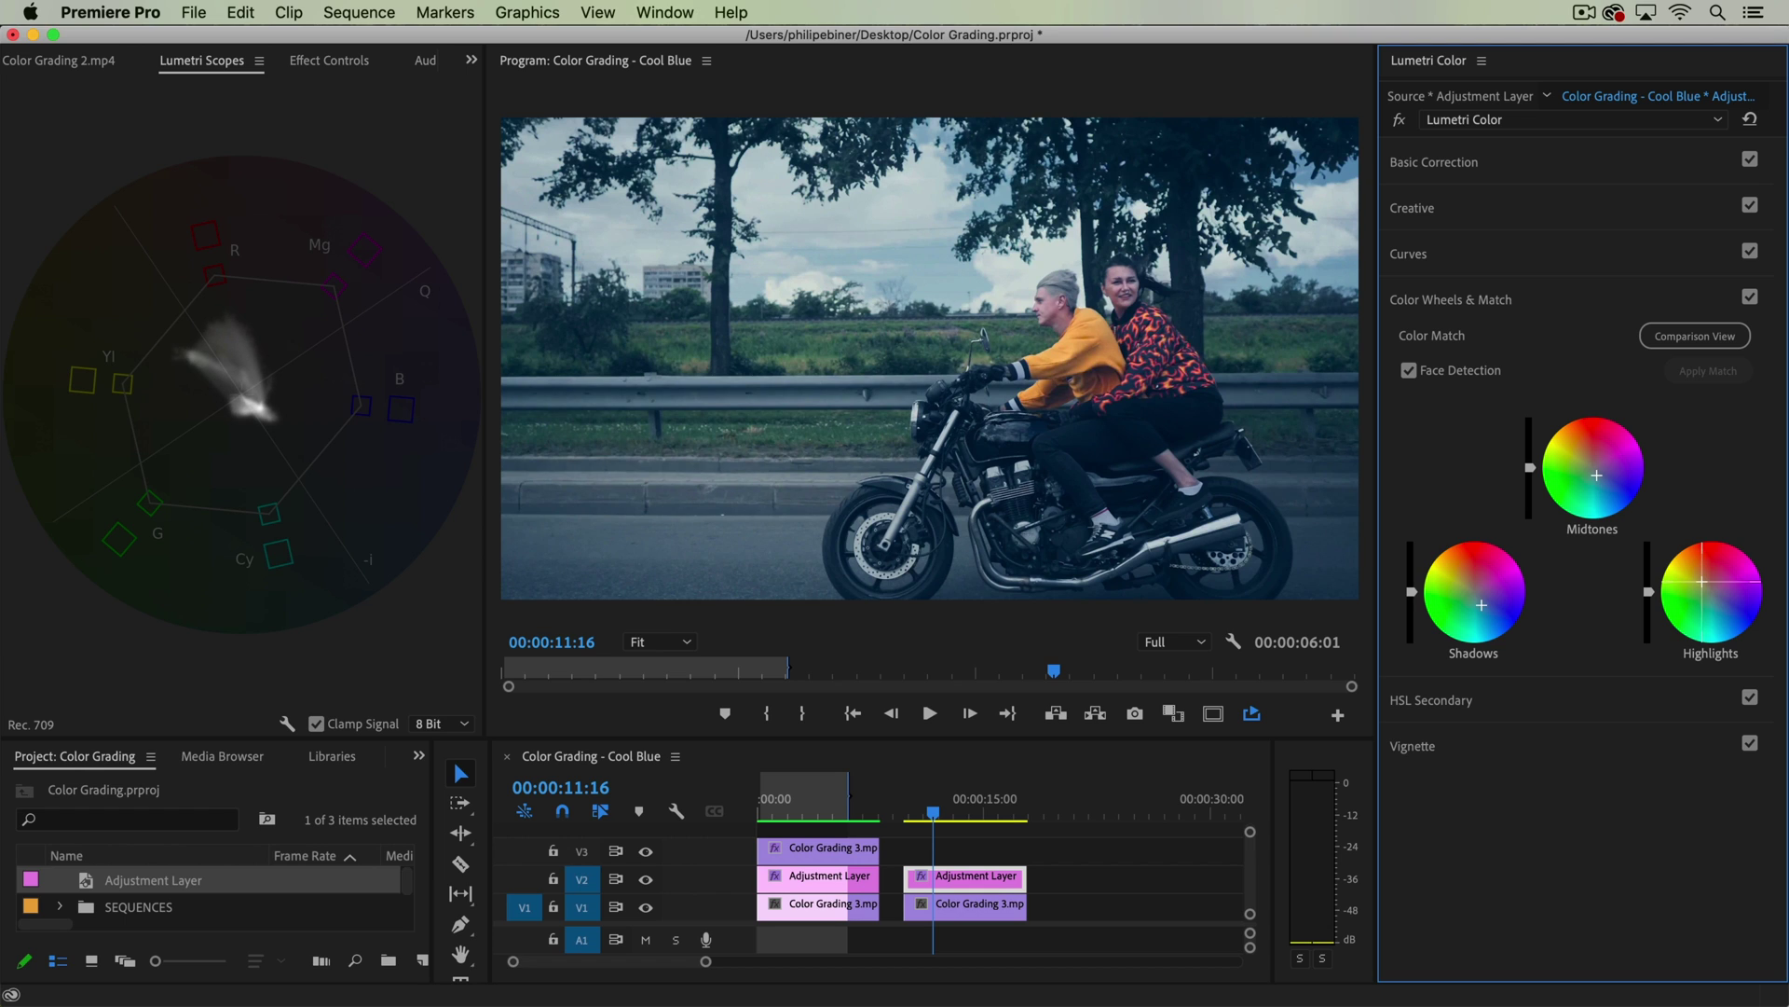
left_click_drag(1701, 580, 1700, 579)
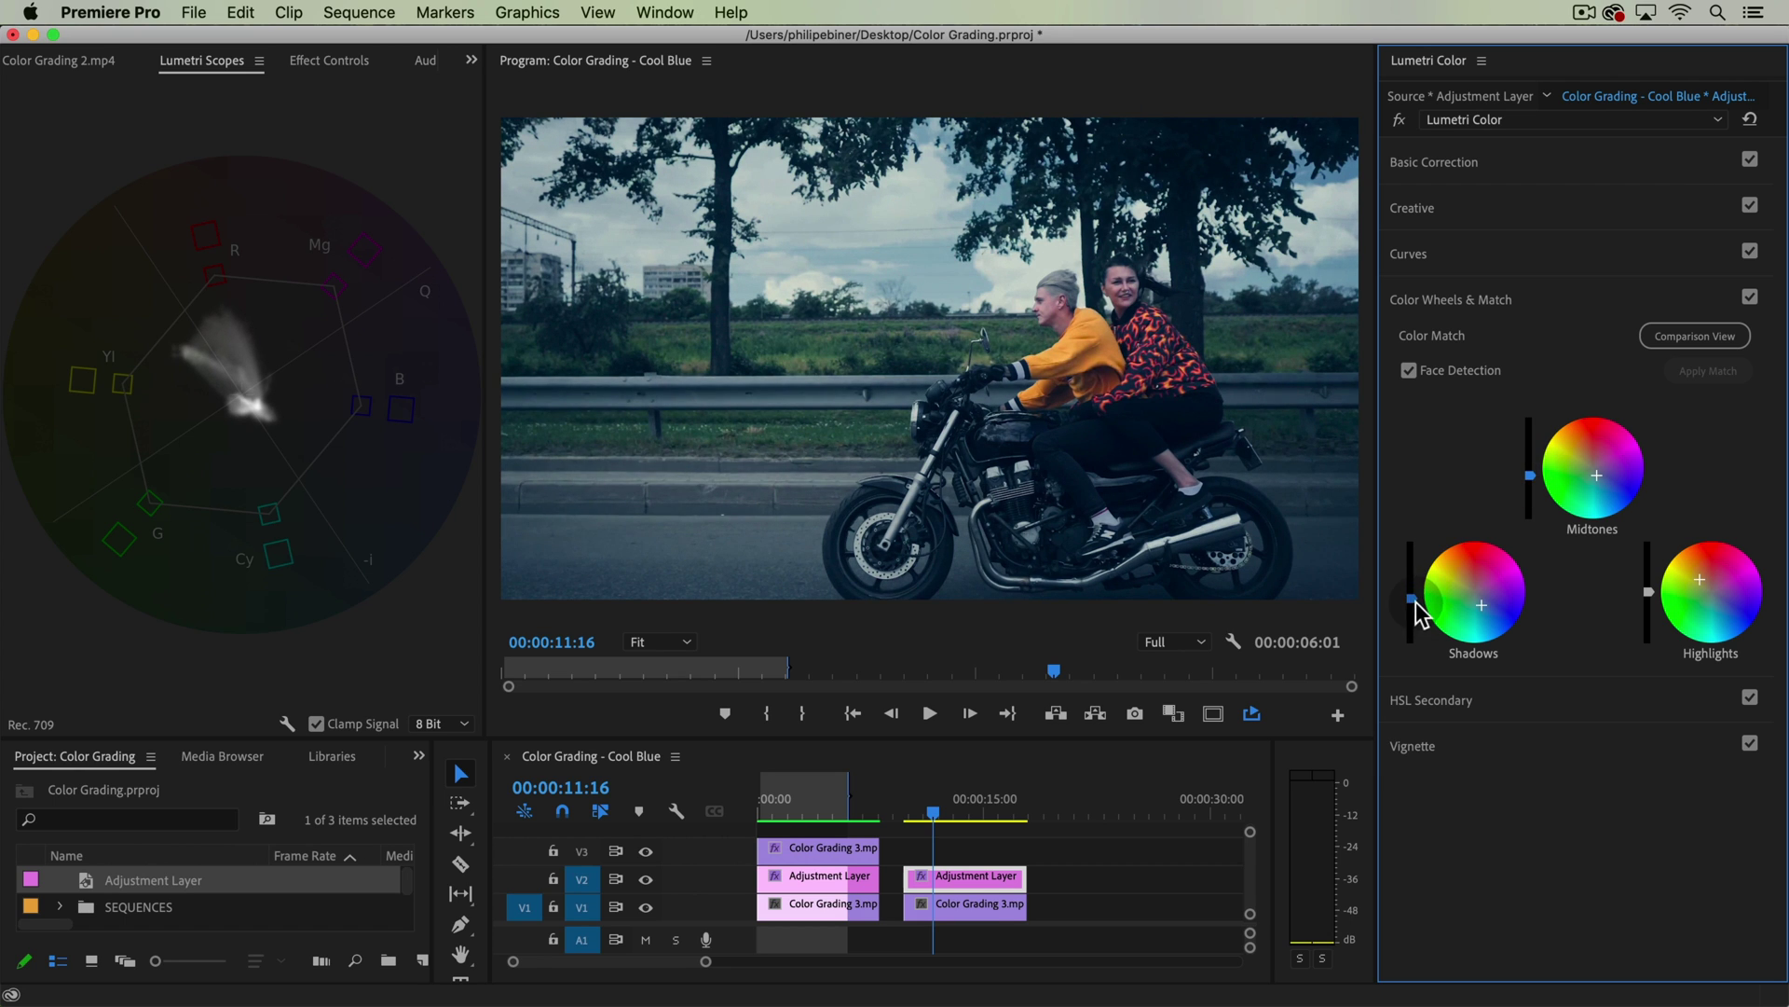
Lower the Shadows slider slightly and toggle the wheels grade to compare.
left_click_drag(1412, 598, 1412, 600)
left_click(1751, 298)
left_click(1750, 298)
left_click(1751, 298)
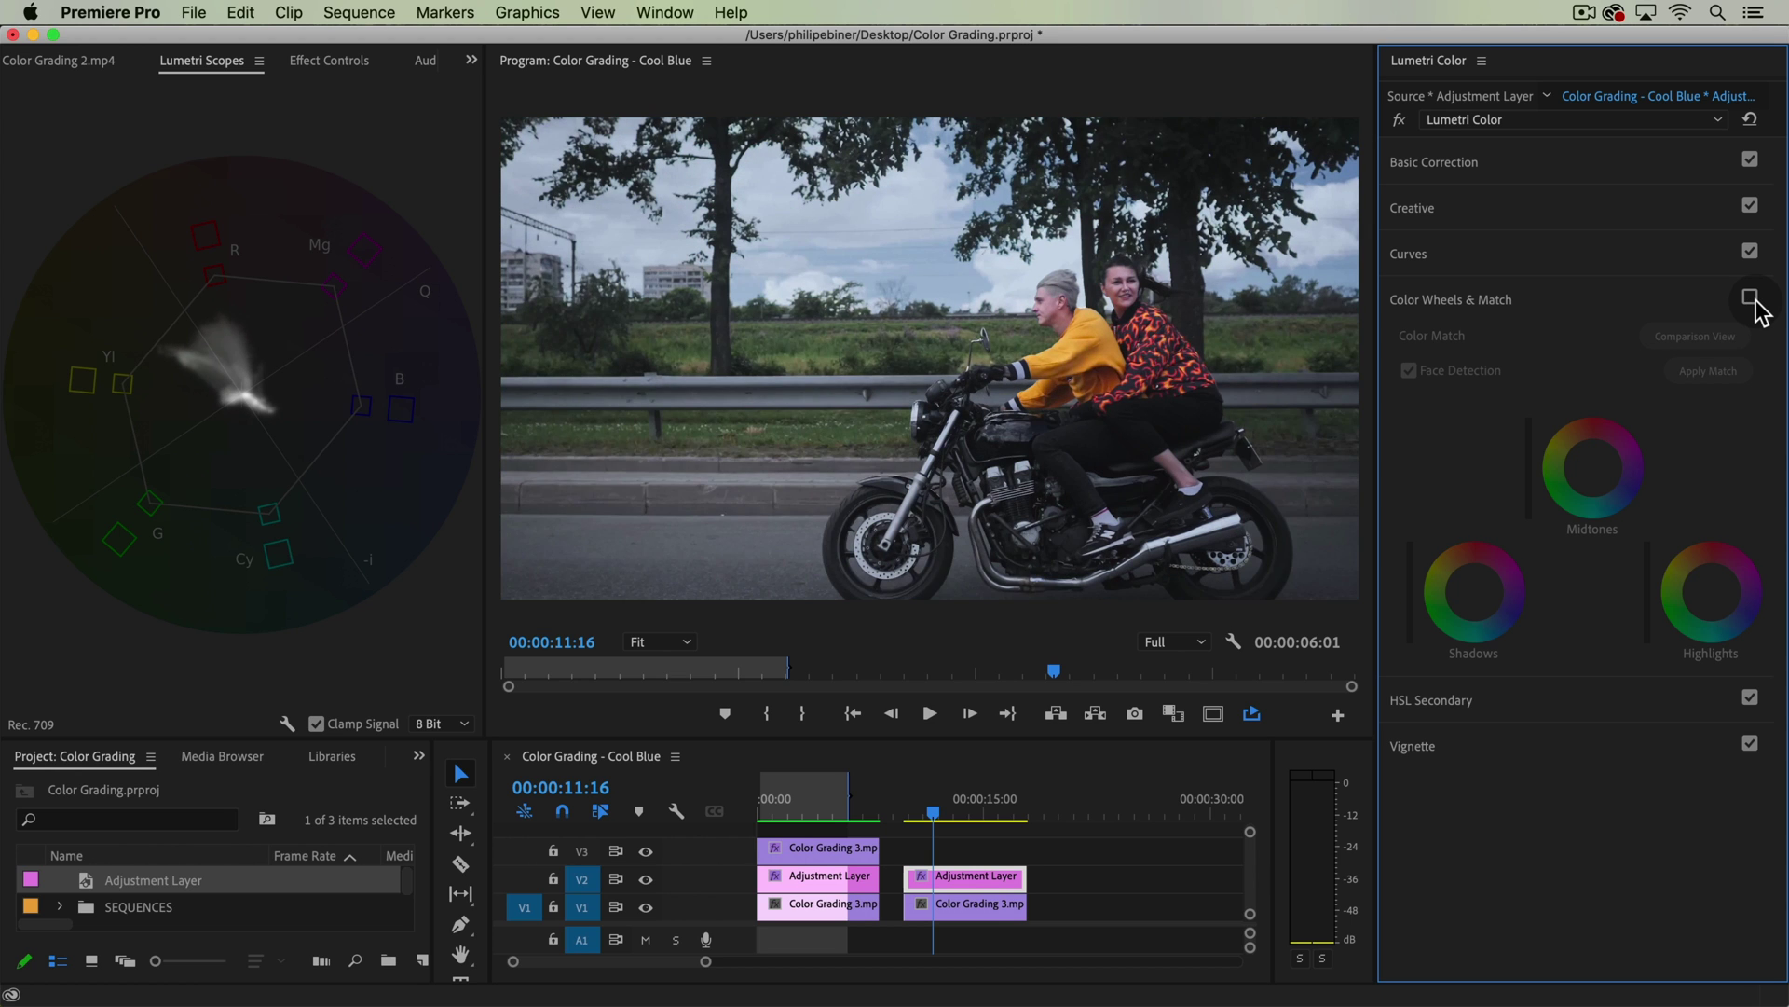
left_click(1751, 298)
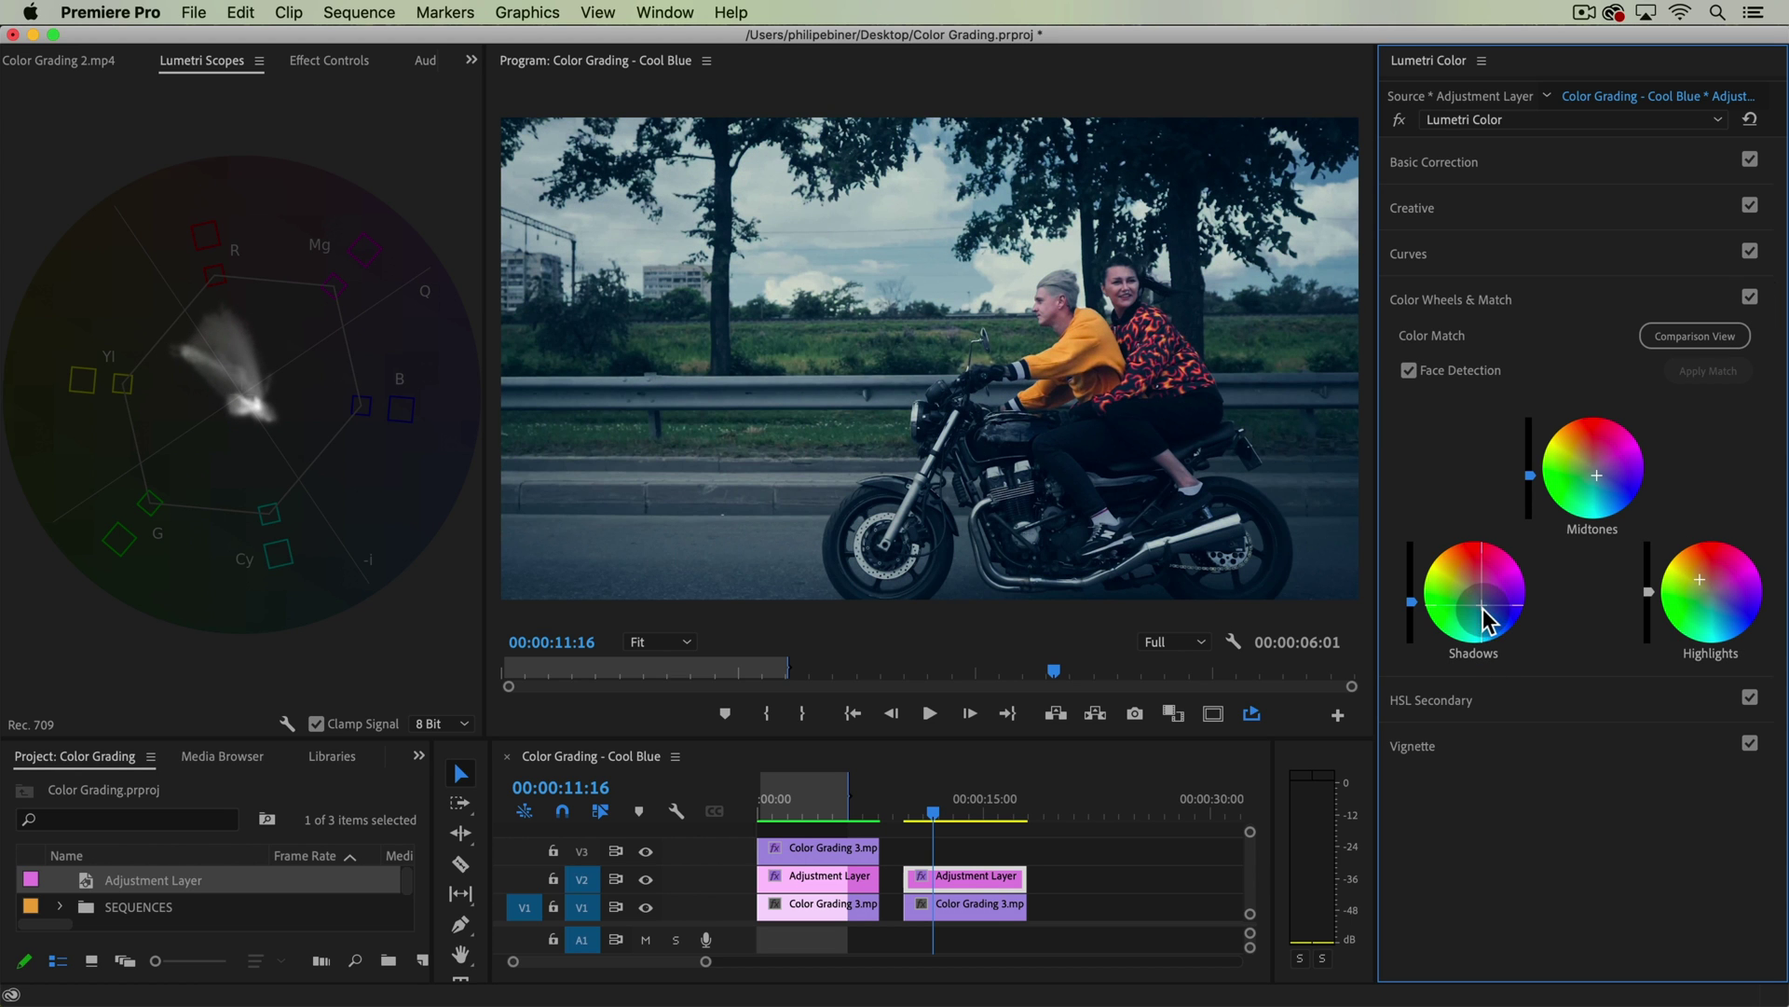
Refine the shadows, midtones and highlights tints.
left_click_drag(1483, 606, 1489, 610)
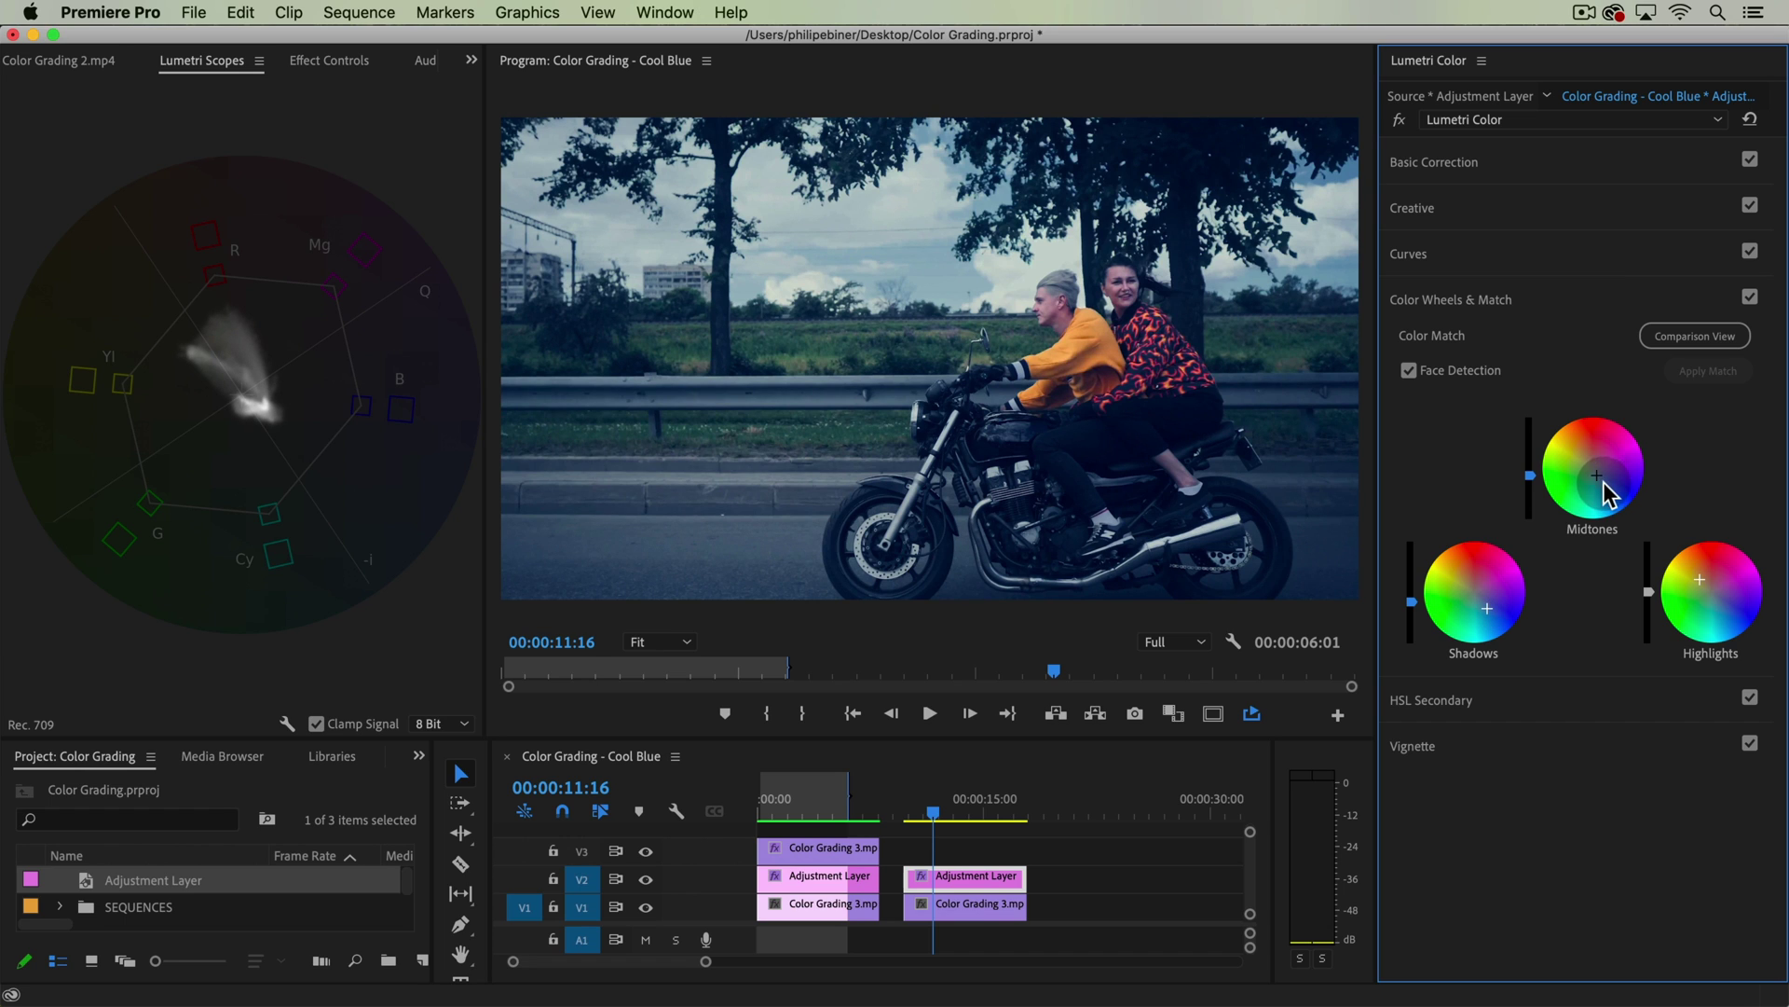
left_click_drag(1598, 475, 1601, 478)
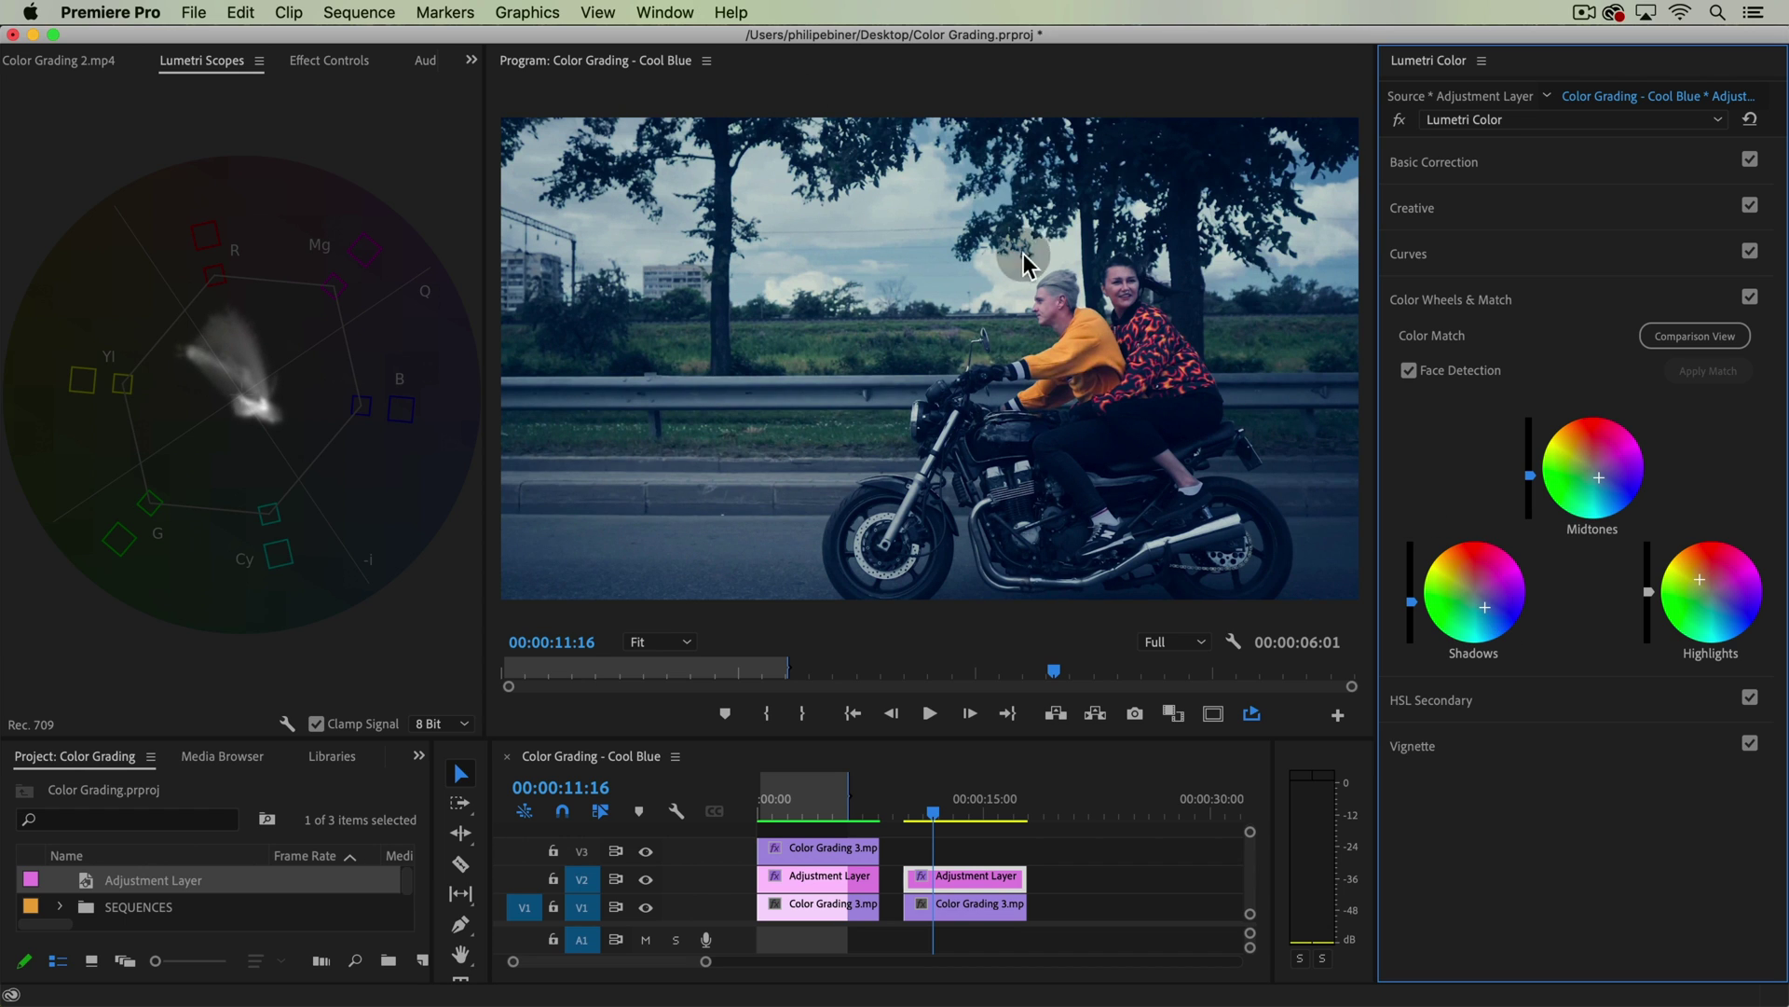
left_click_drag(1711, 590, 1697, 582)
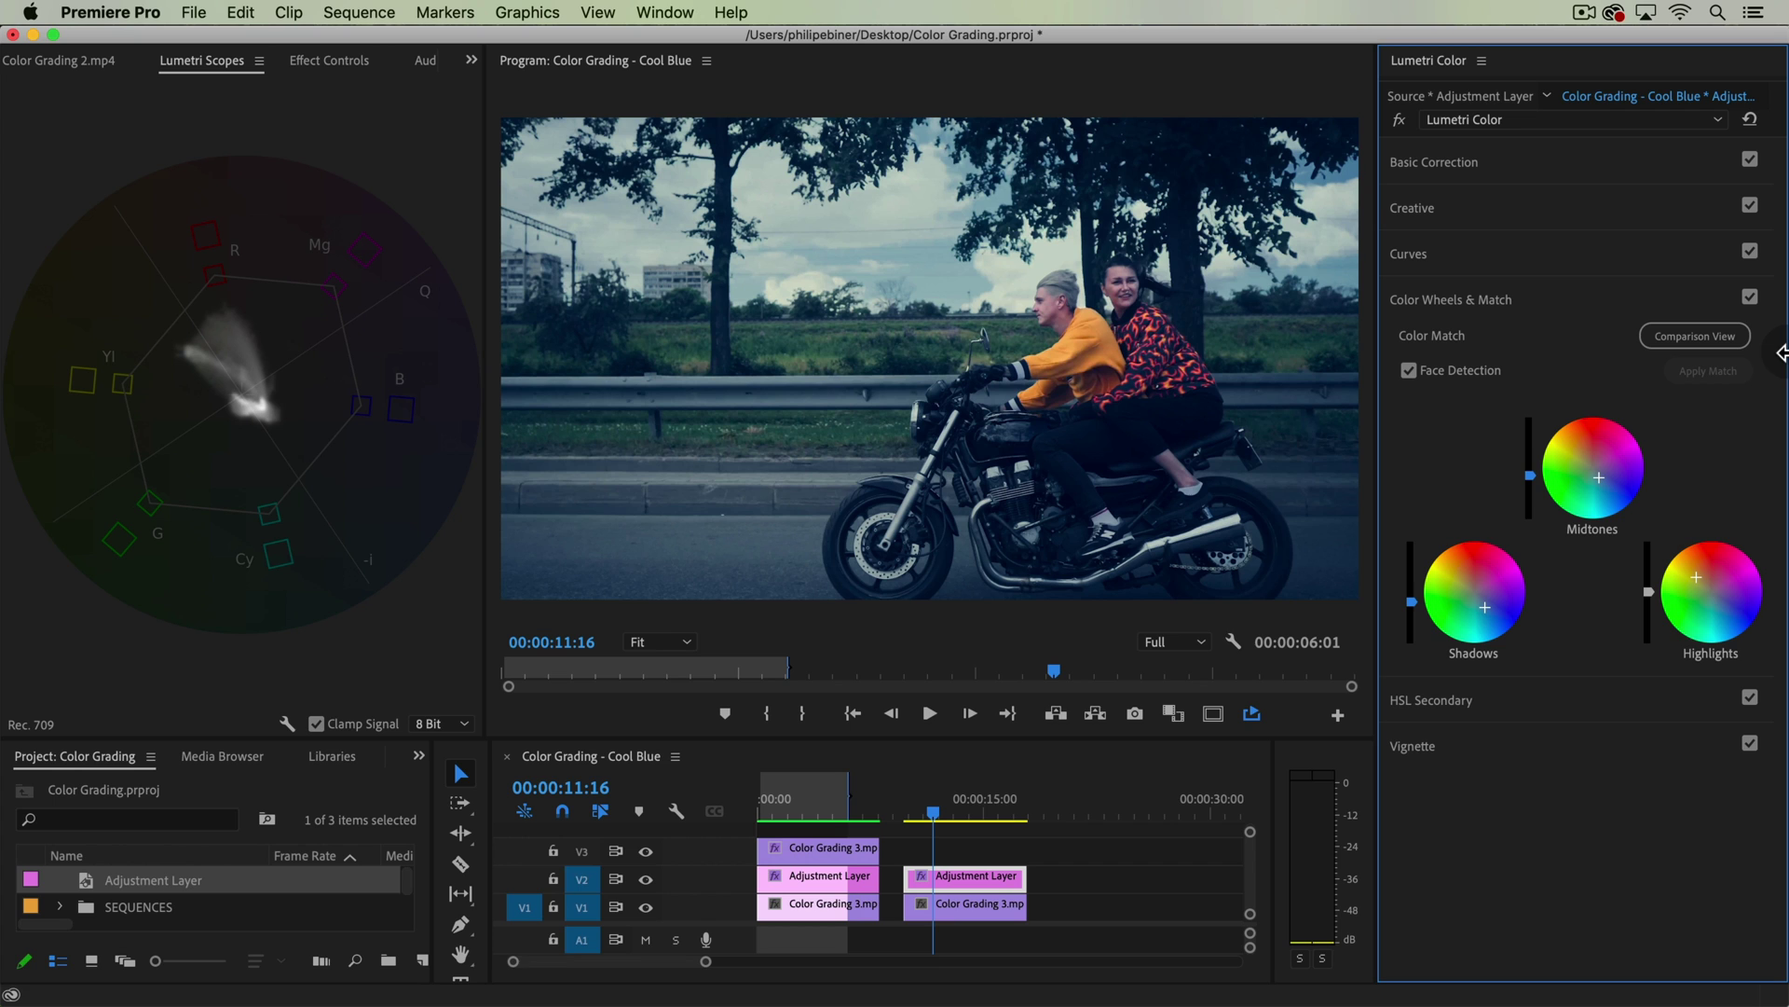
Compare the wheels grade, then collapse it and open RGB Curves on the blue channel.
left_click(1749, 296)
left_click(1750, 297)
left_click(1559, 296)
left_click(1523, 248)
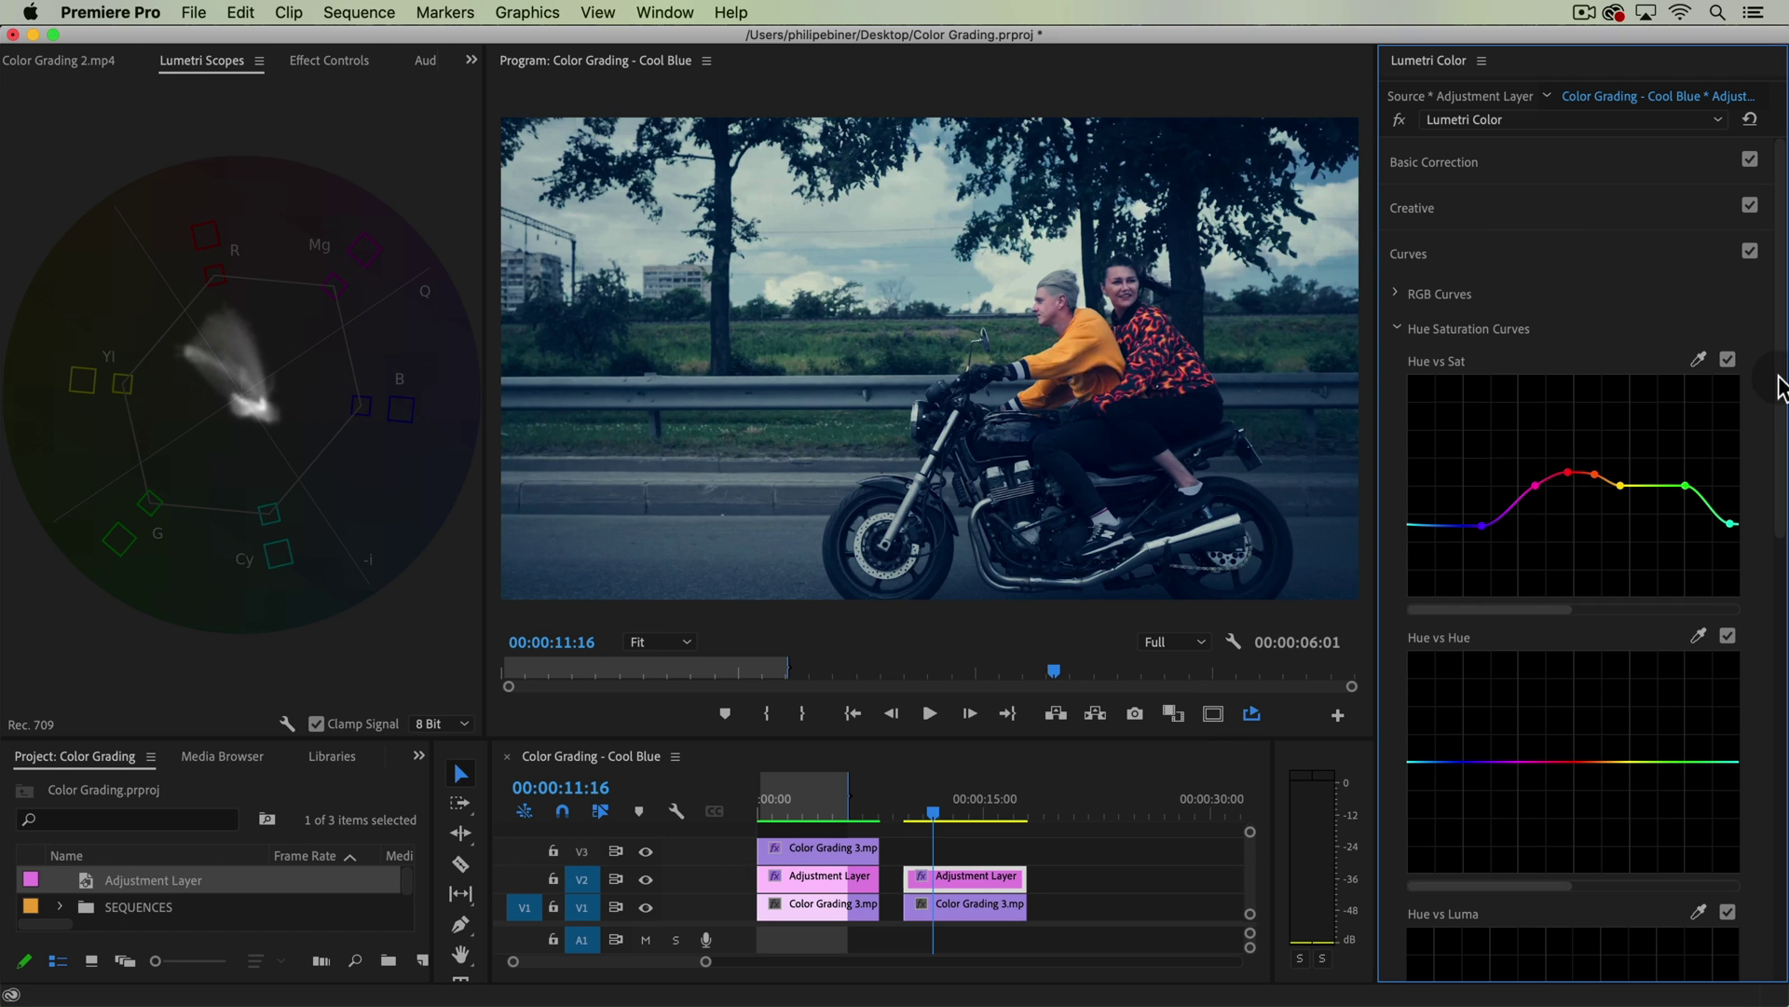
left_click(1392, 292)
left_click(1645, 358)
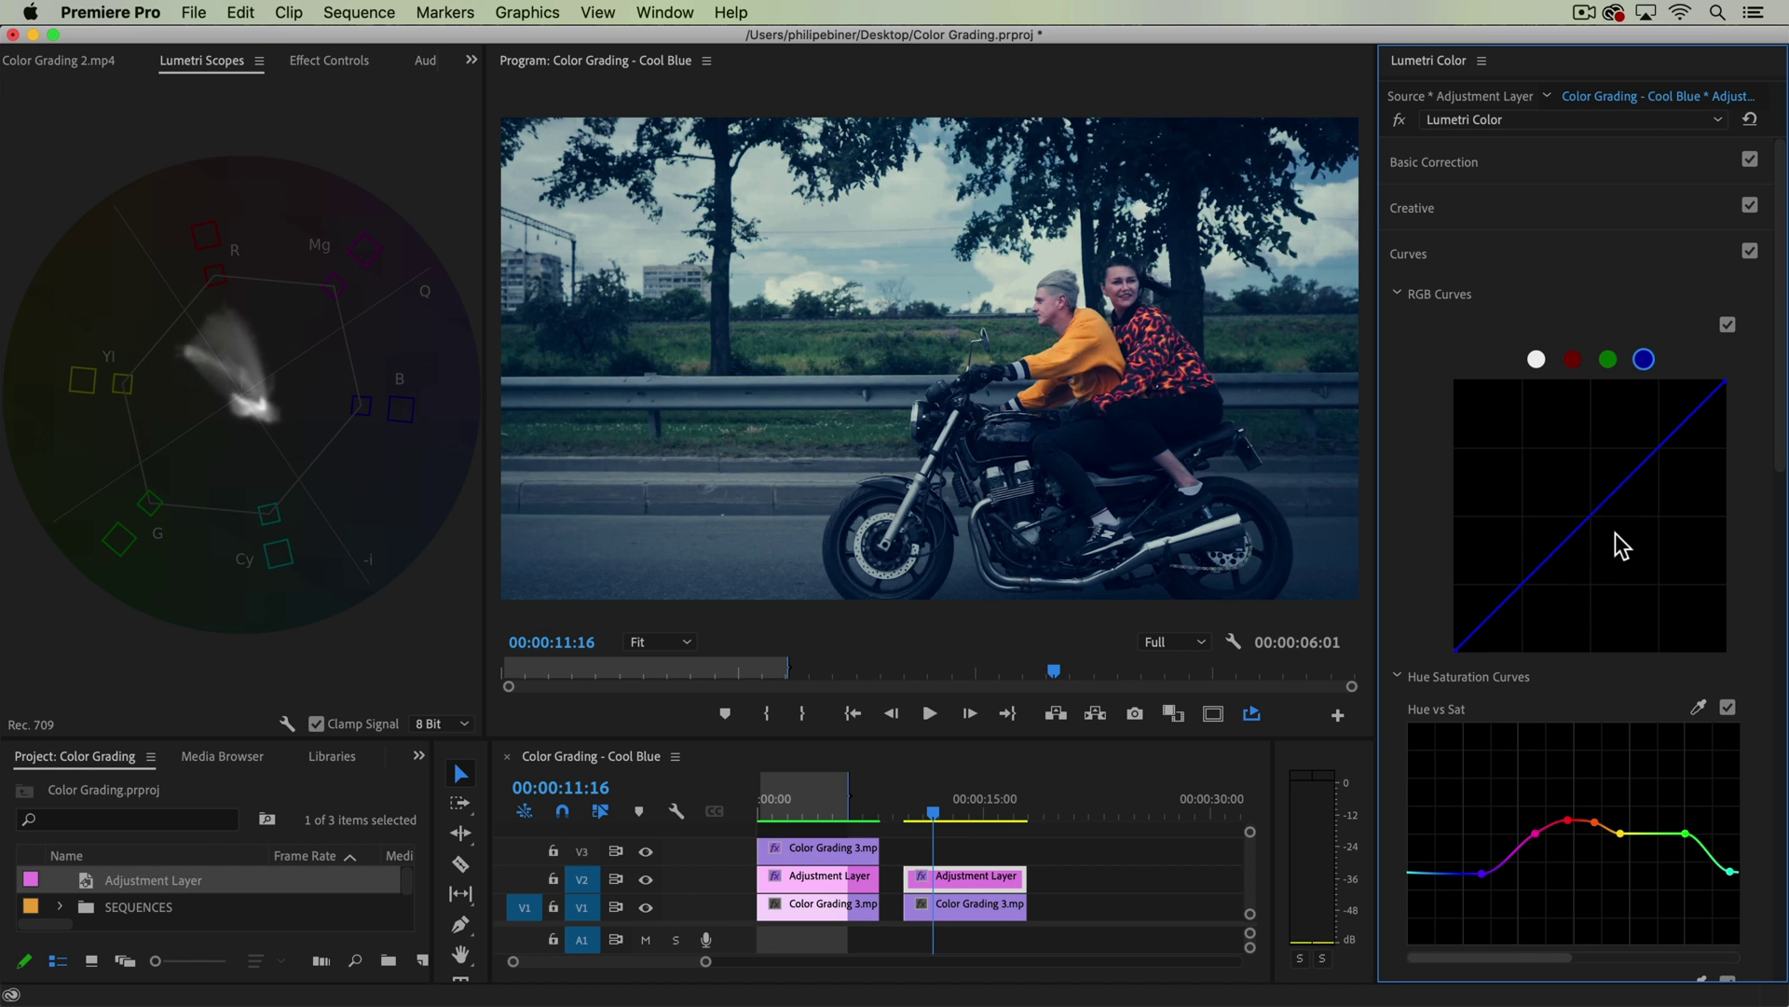
Shape a blue-channel S-curve adding blue to the shadows, and toggle it to compare.
mouse_move(1595, 513)
left_mouse_down()
mouse_move(1590, 498)
mouse_move(1558, 534)
mouse_move(1596, 518)
left_mouse_up()
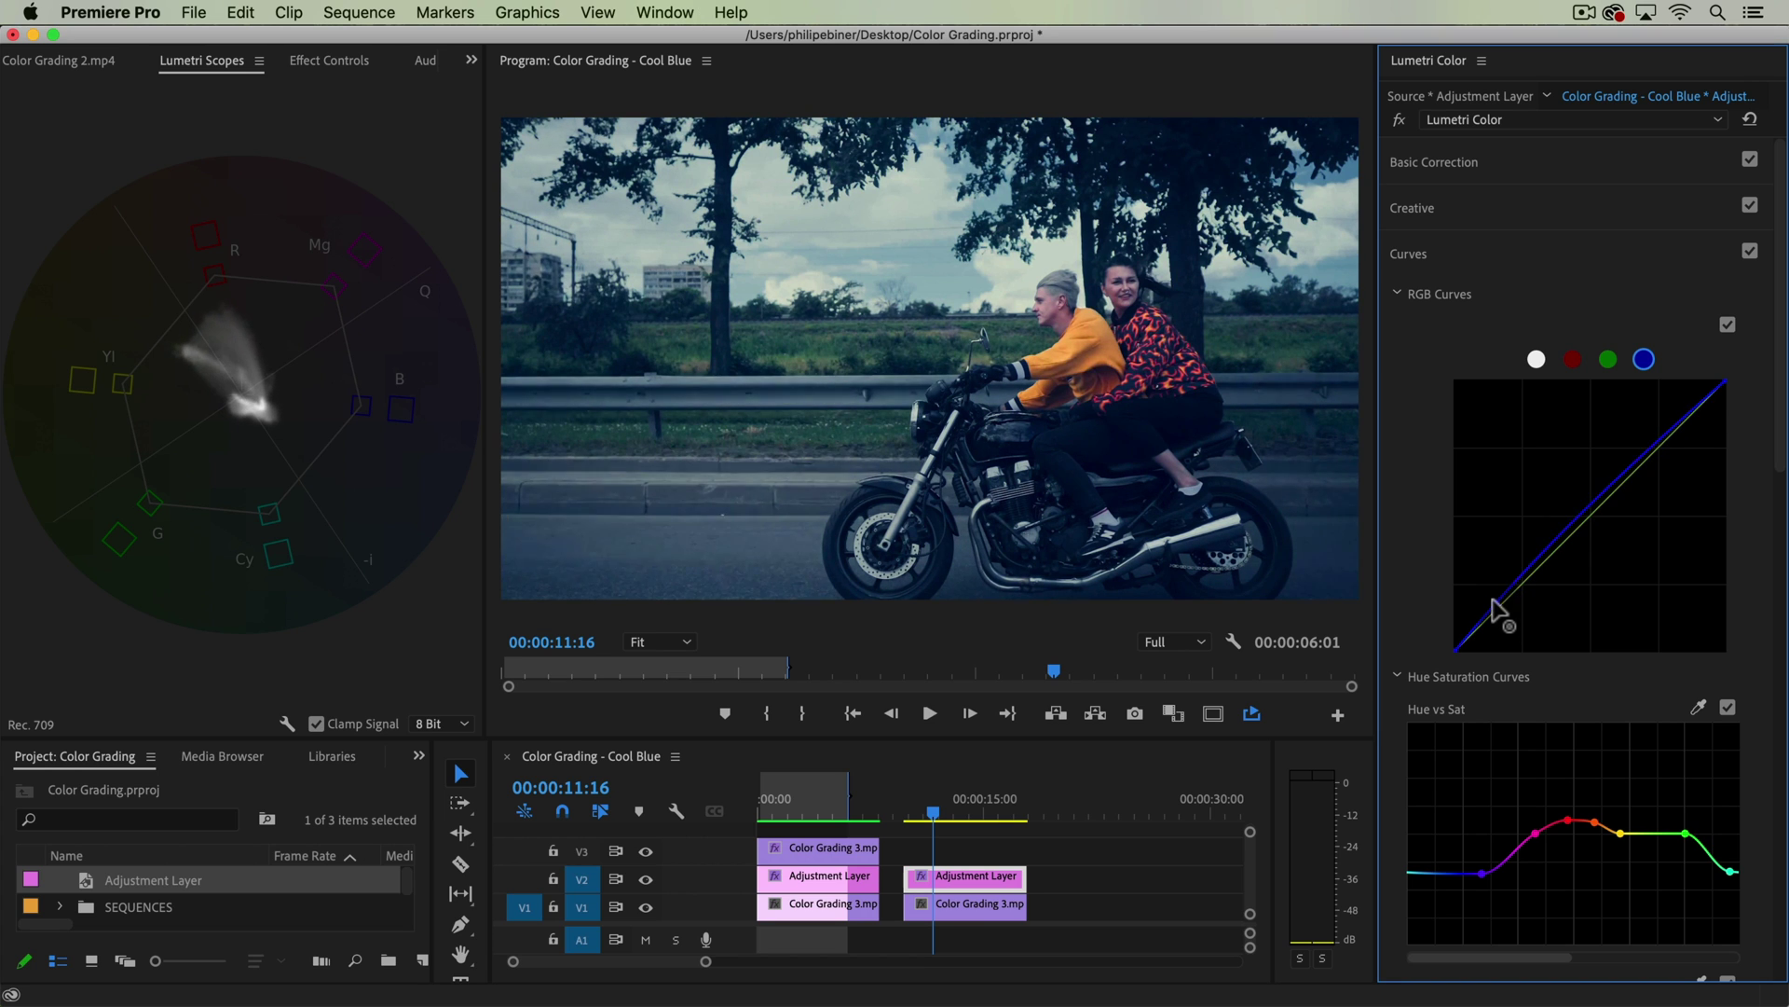
left_click_drag(1498, 606, 1494, 595)
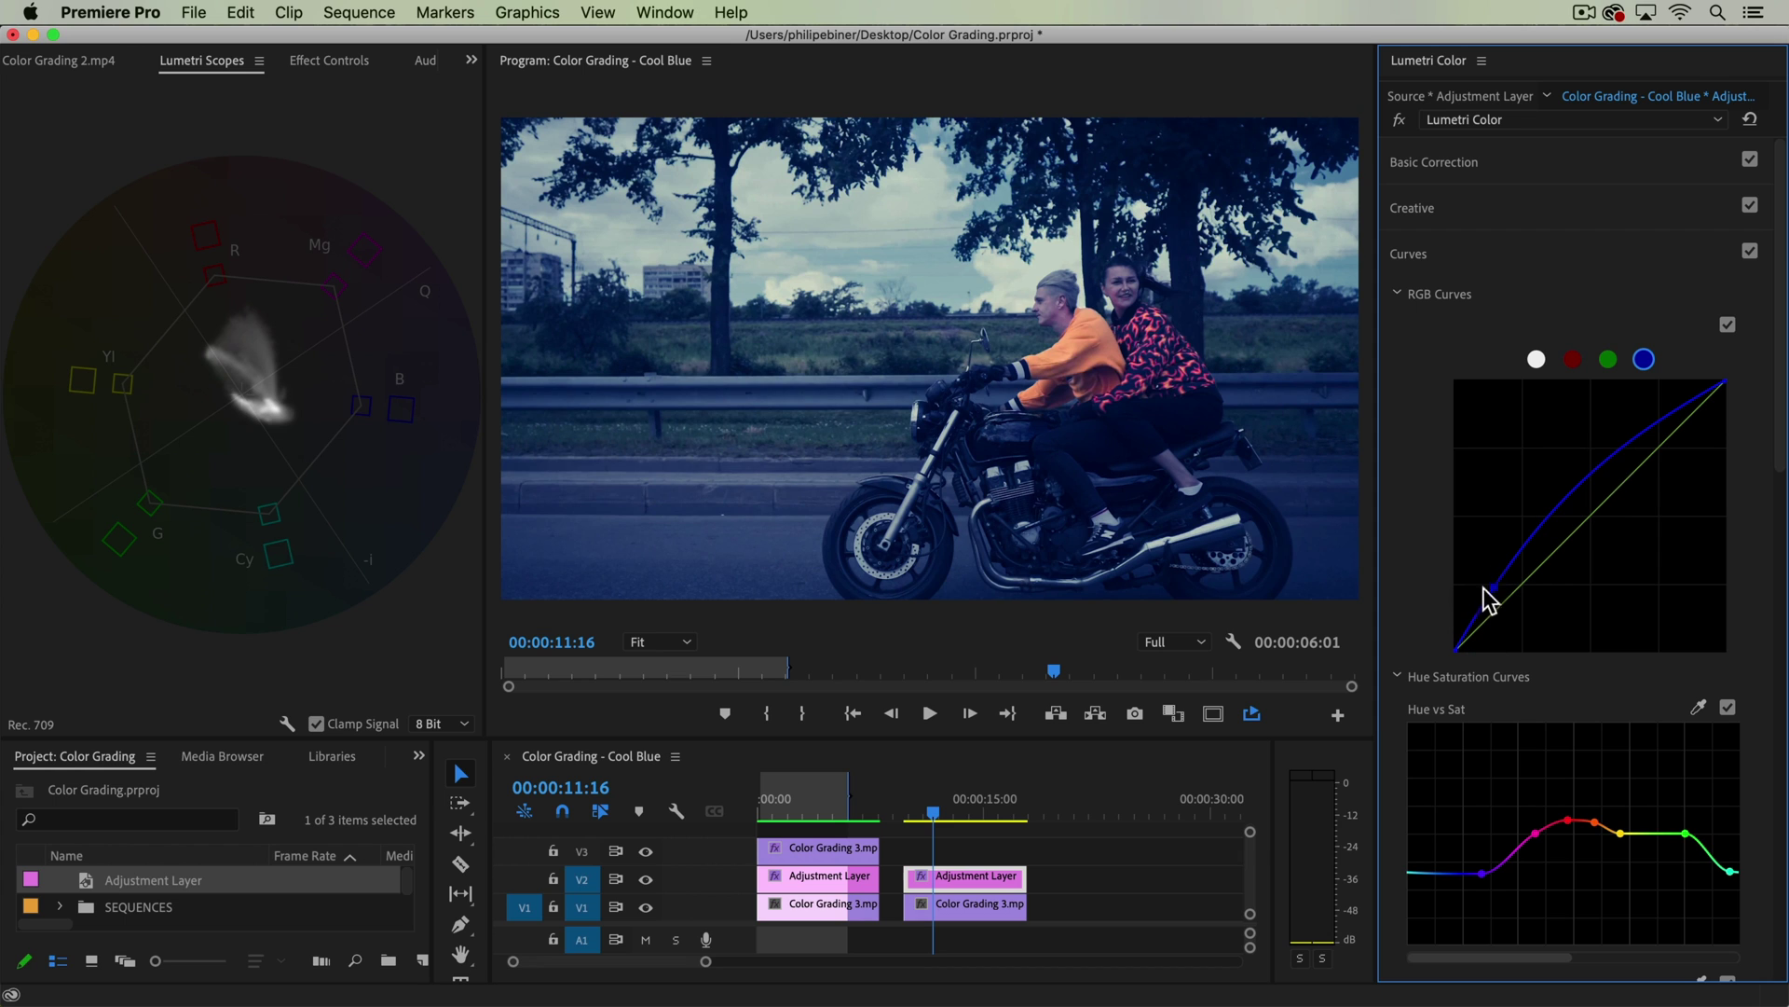
left_click_drag(1601, 485, 1580, 525)
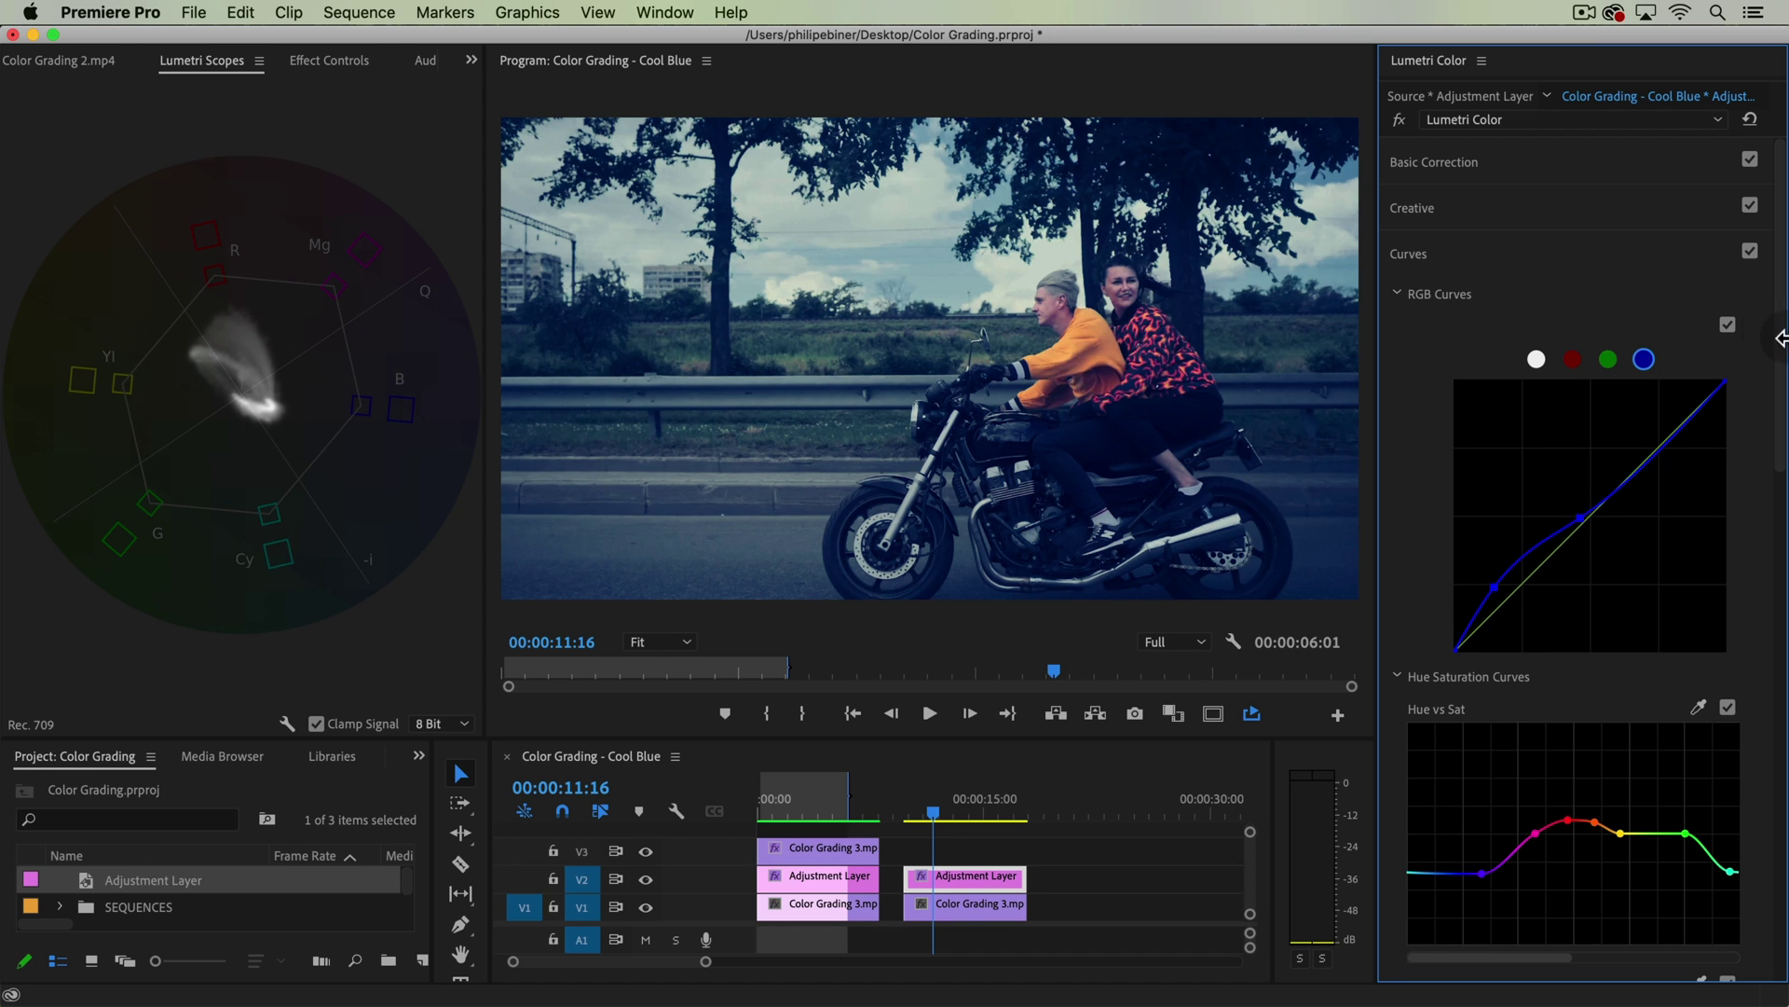
left_click(1724, 327)
left_click(1726, 328)
Toggle RGB Curves to compare and pull the red channel curve down slightly.
left_click(1726, 327)
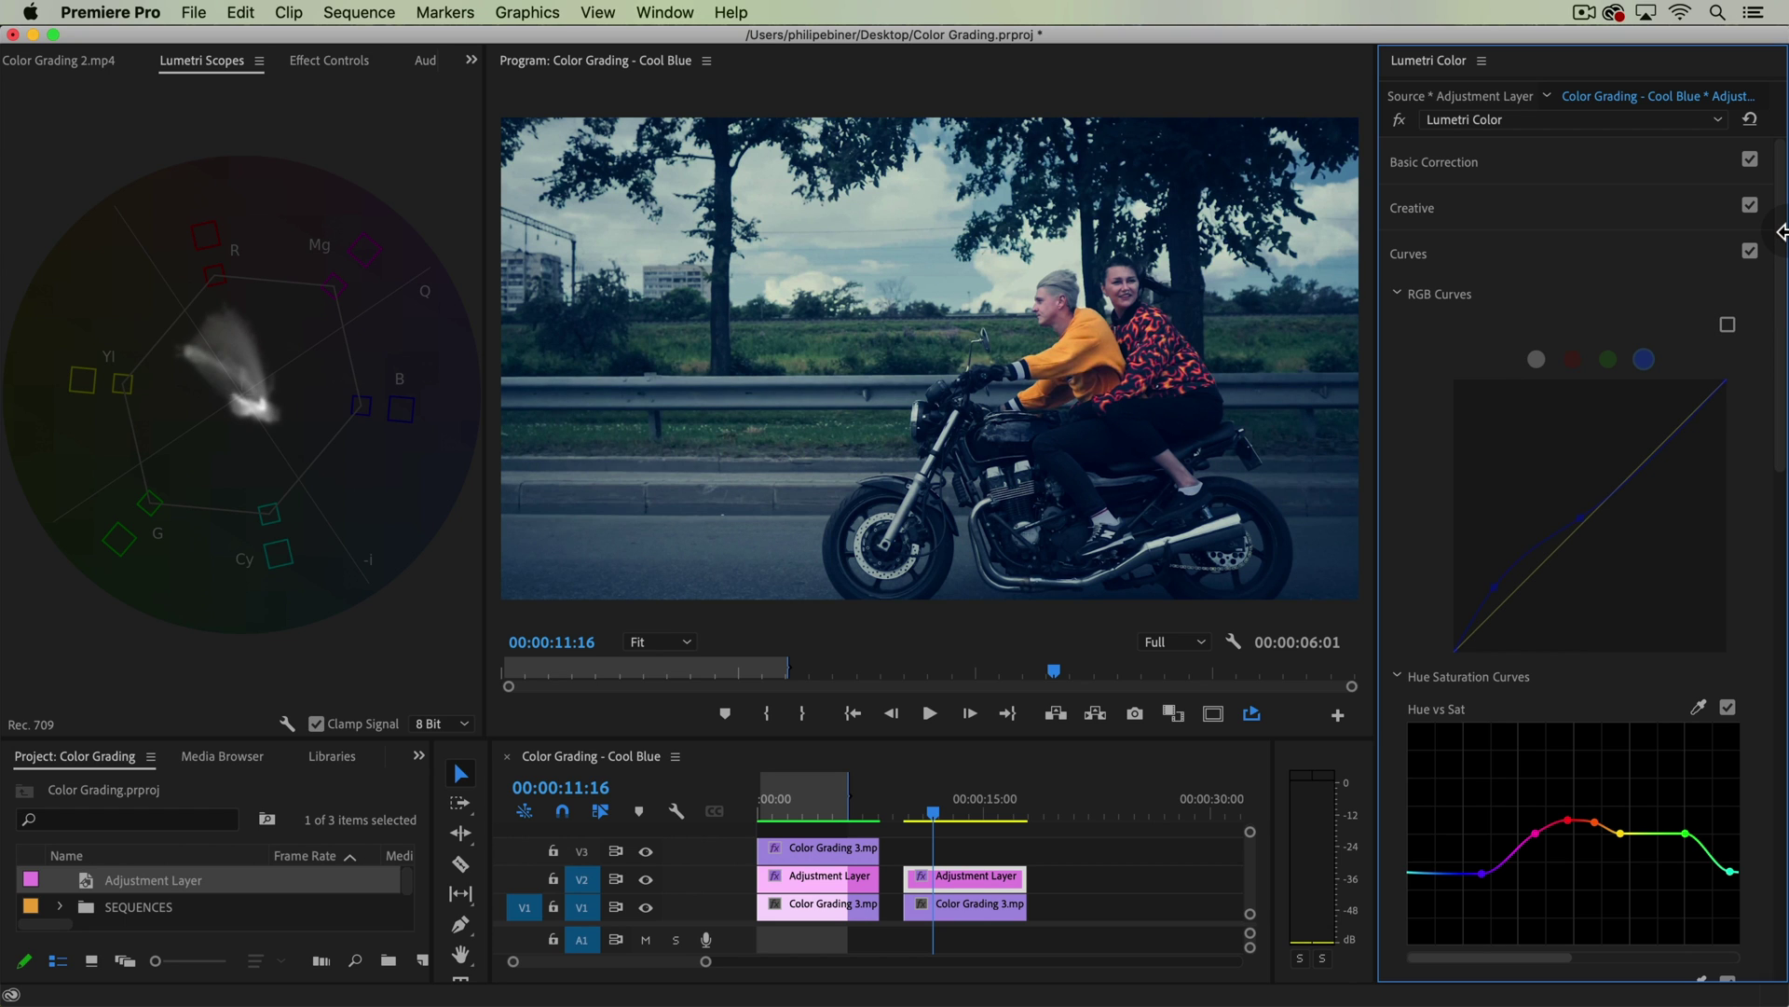
left_click(1727, 327)
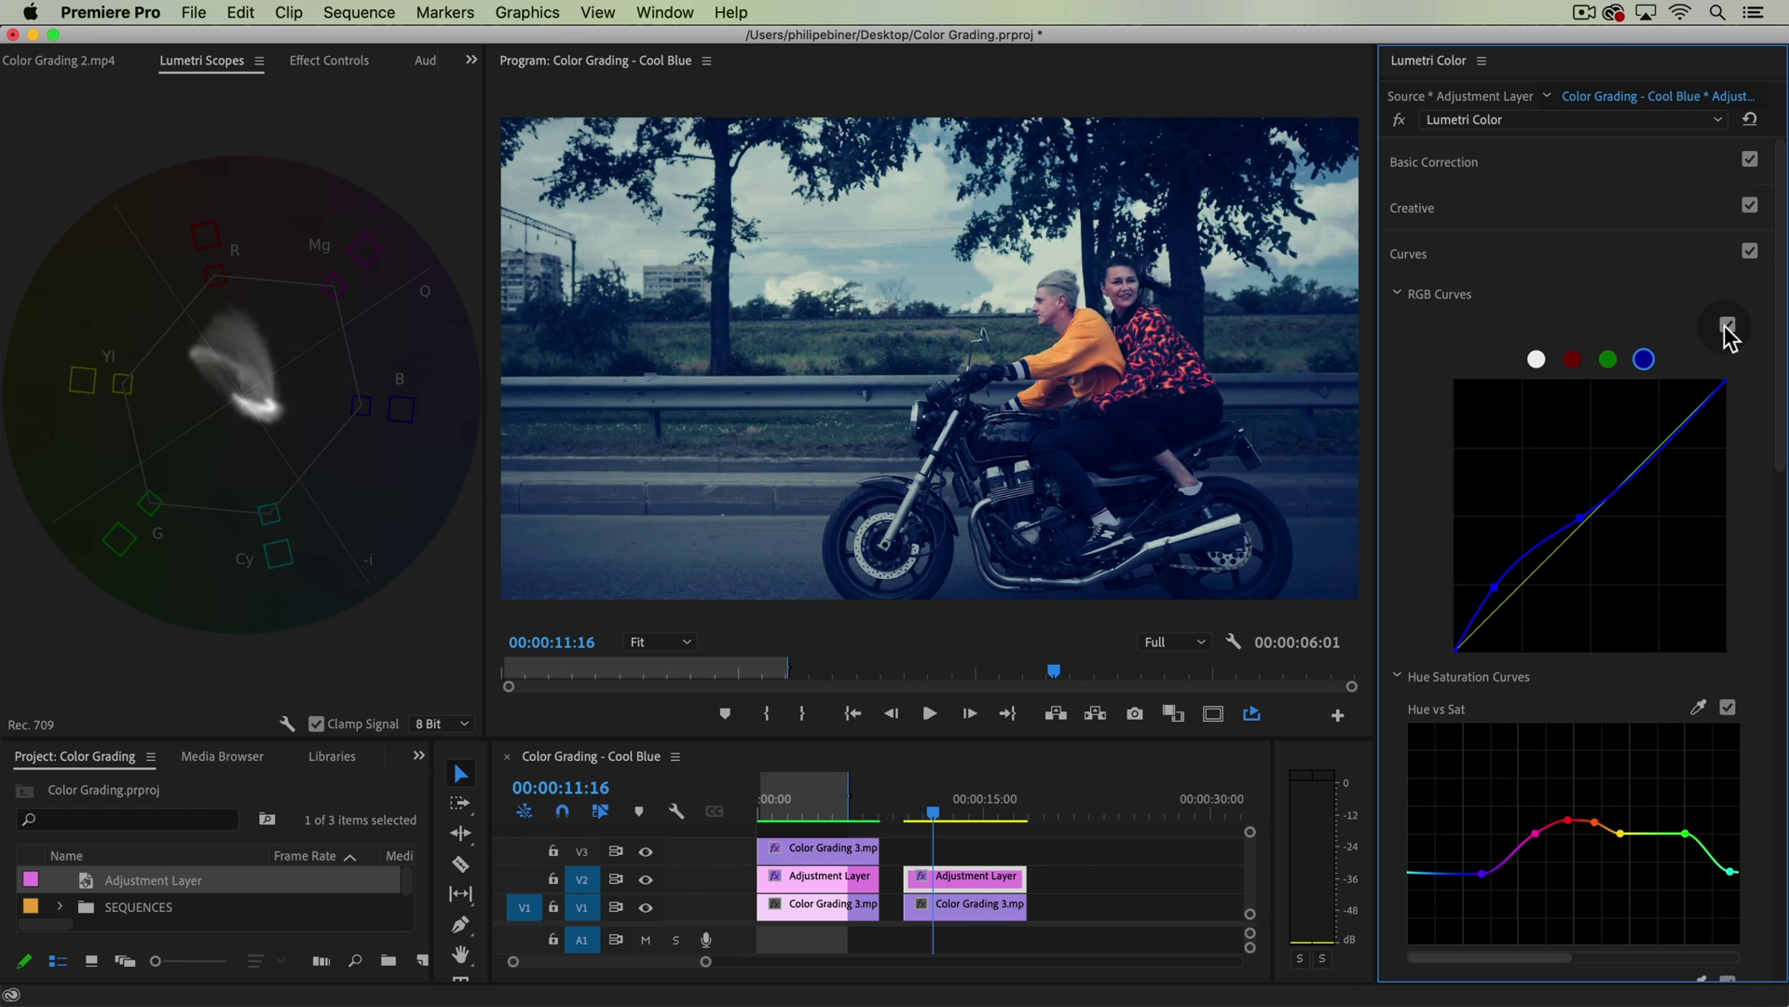
left_click(1573, 360)
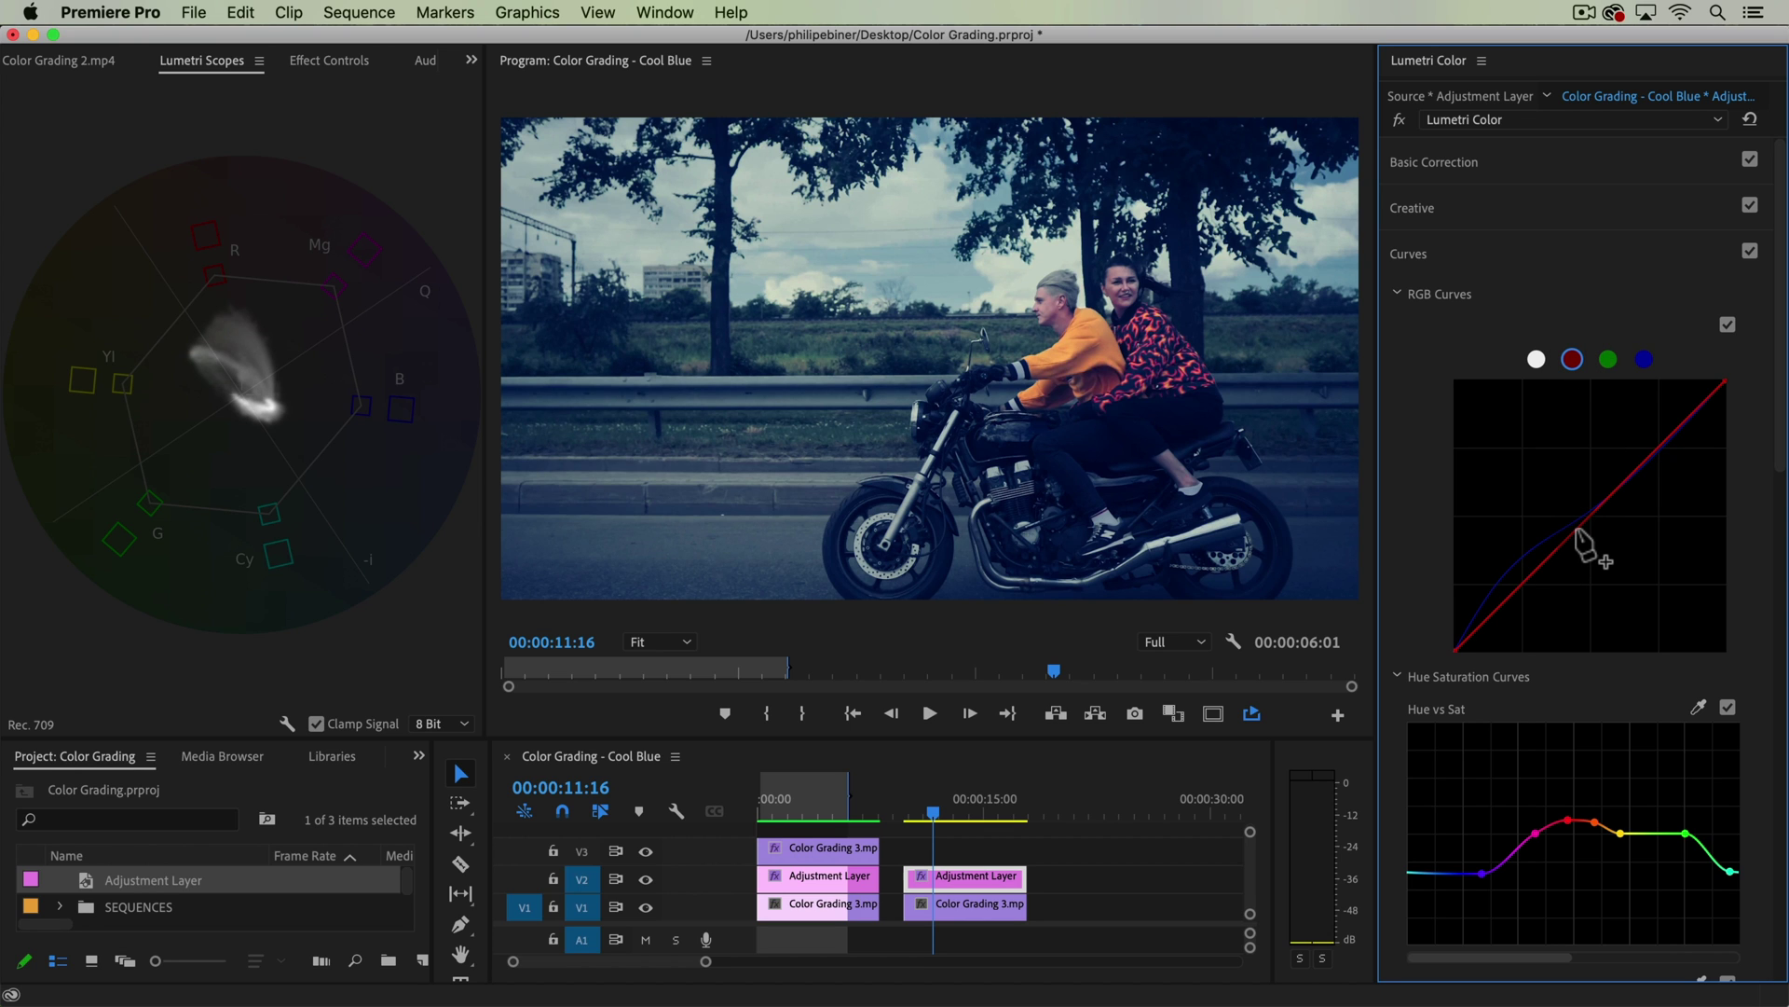
mouse_move(1580, 529)
left_mouse_down()
mouse_move(1620, 536)
mouse_move(1584, 550)
mouse_move(1588, 535)
left_mouse_up()
Remove the green and red curve points to straighten them, then switch RGB Curves off.
left_click(1612, 359)
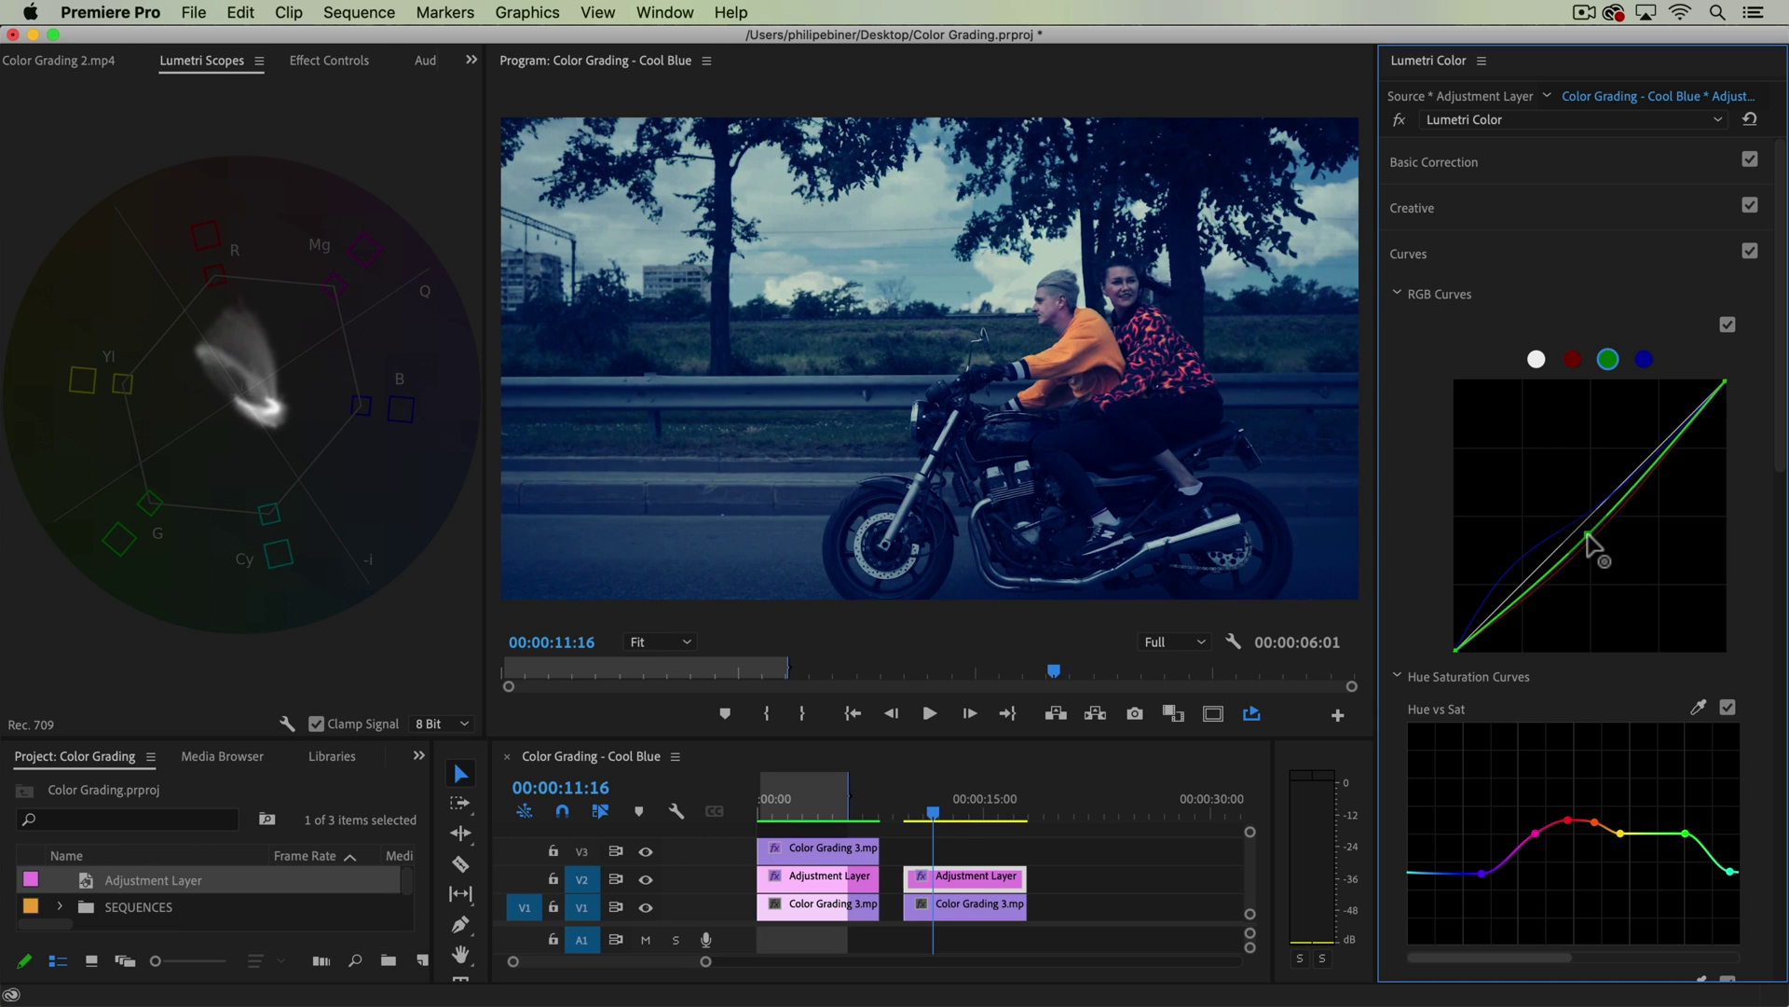
left_click(1587, 534, "super")
left_click(1572, 359)
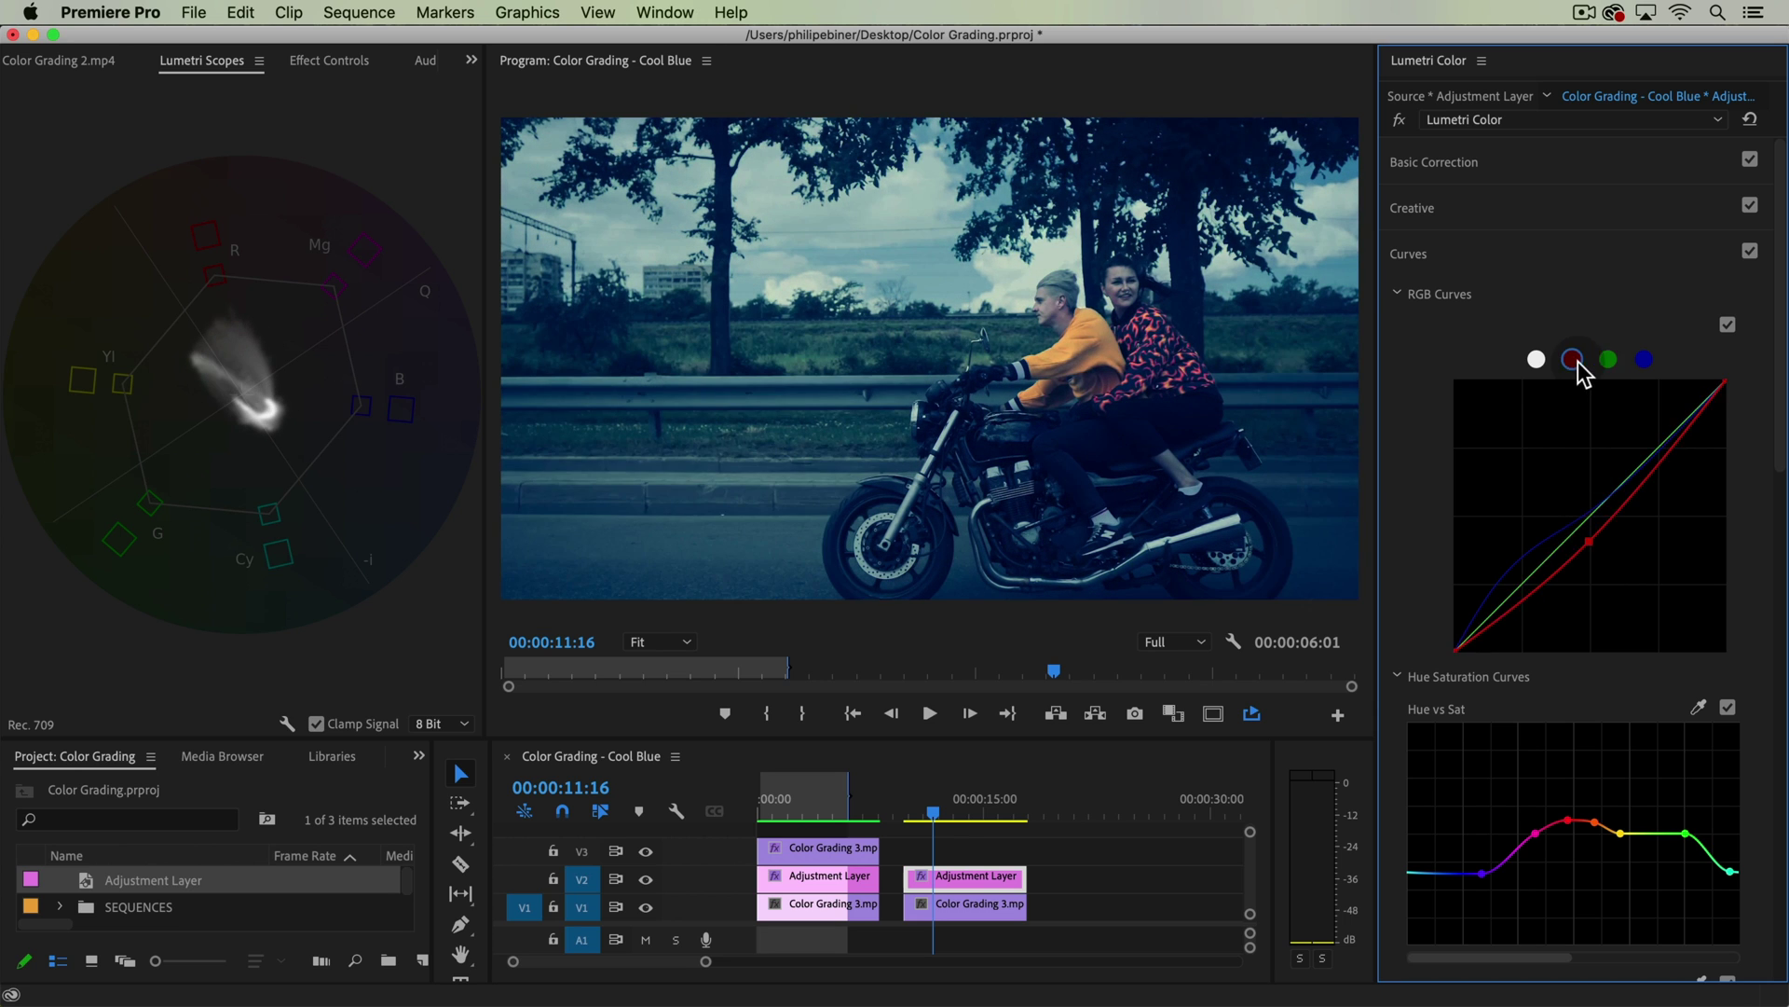
left_click(1590, 547, "super")
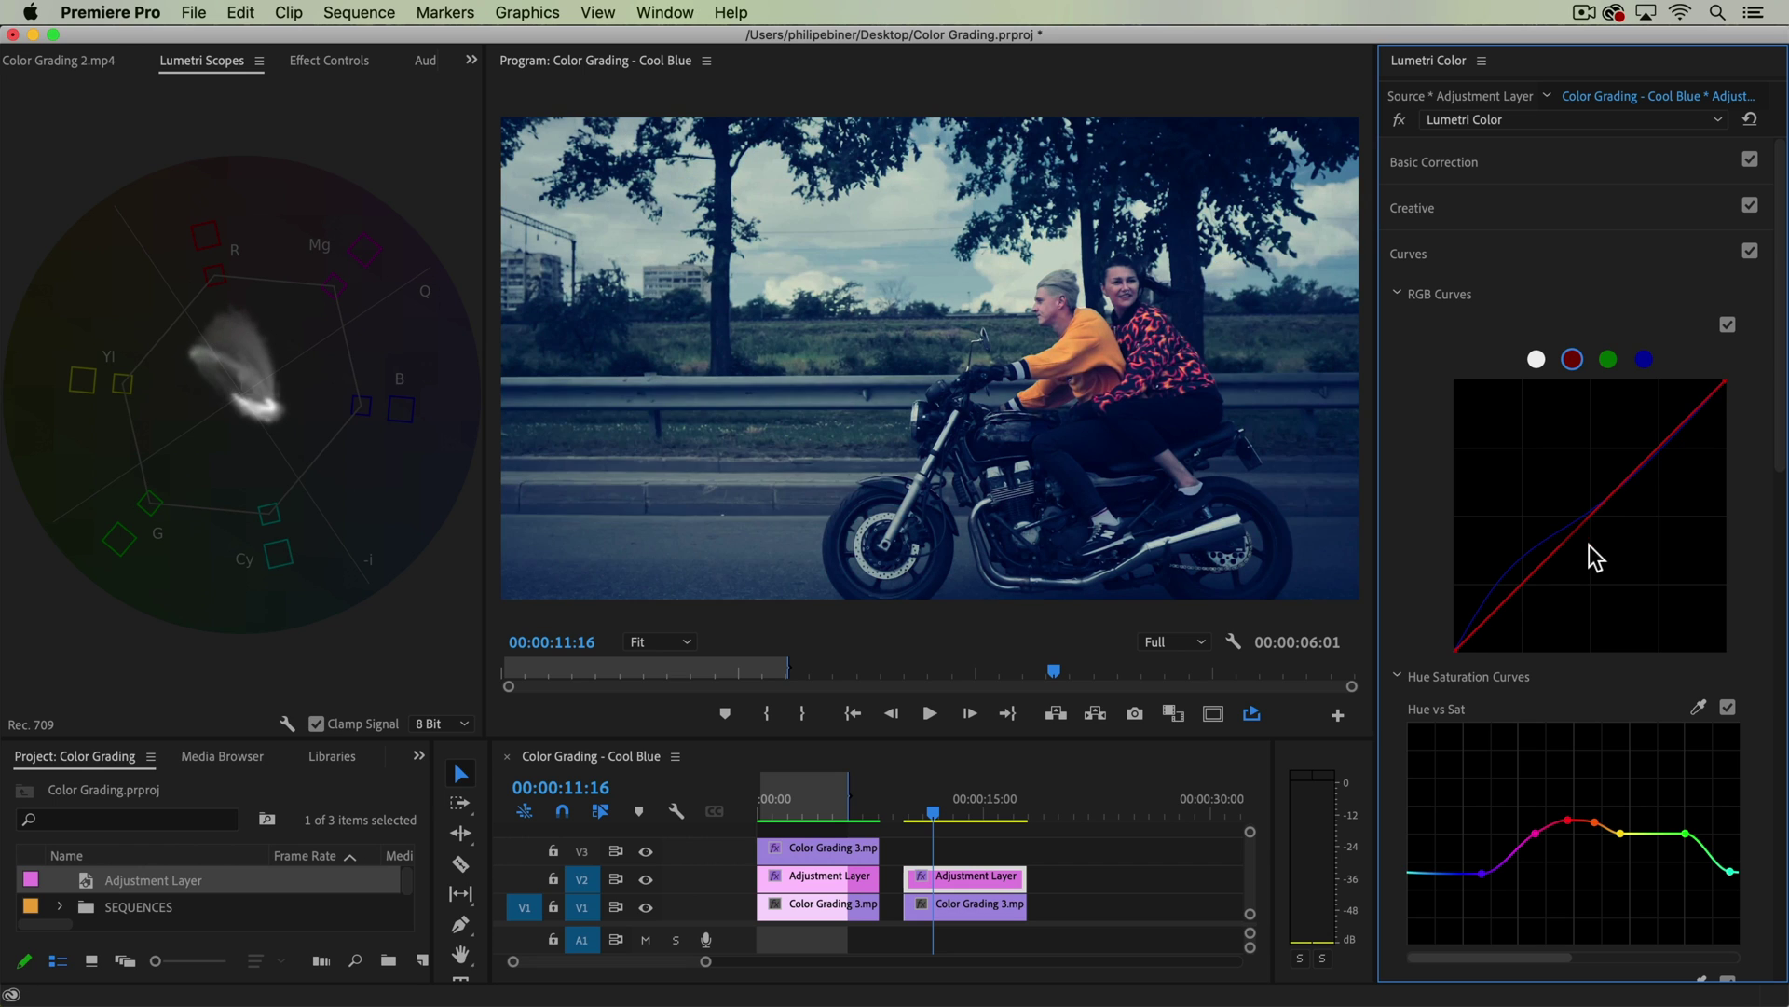
left_click(1731, 330)
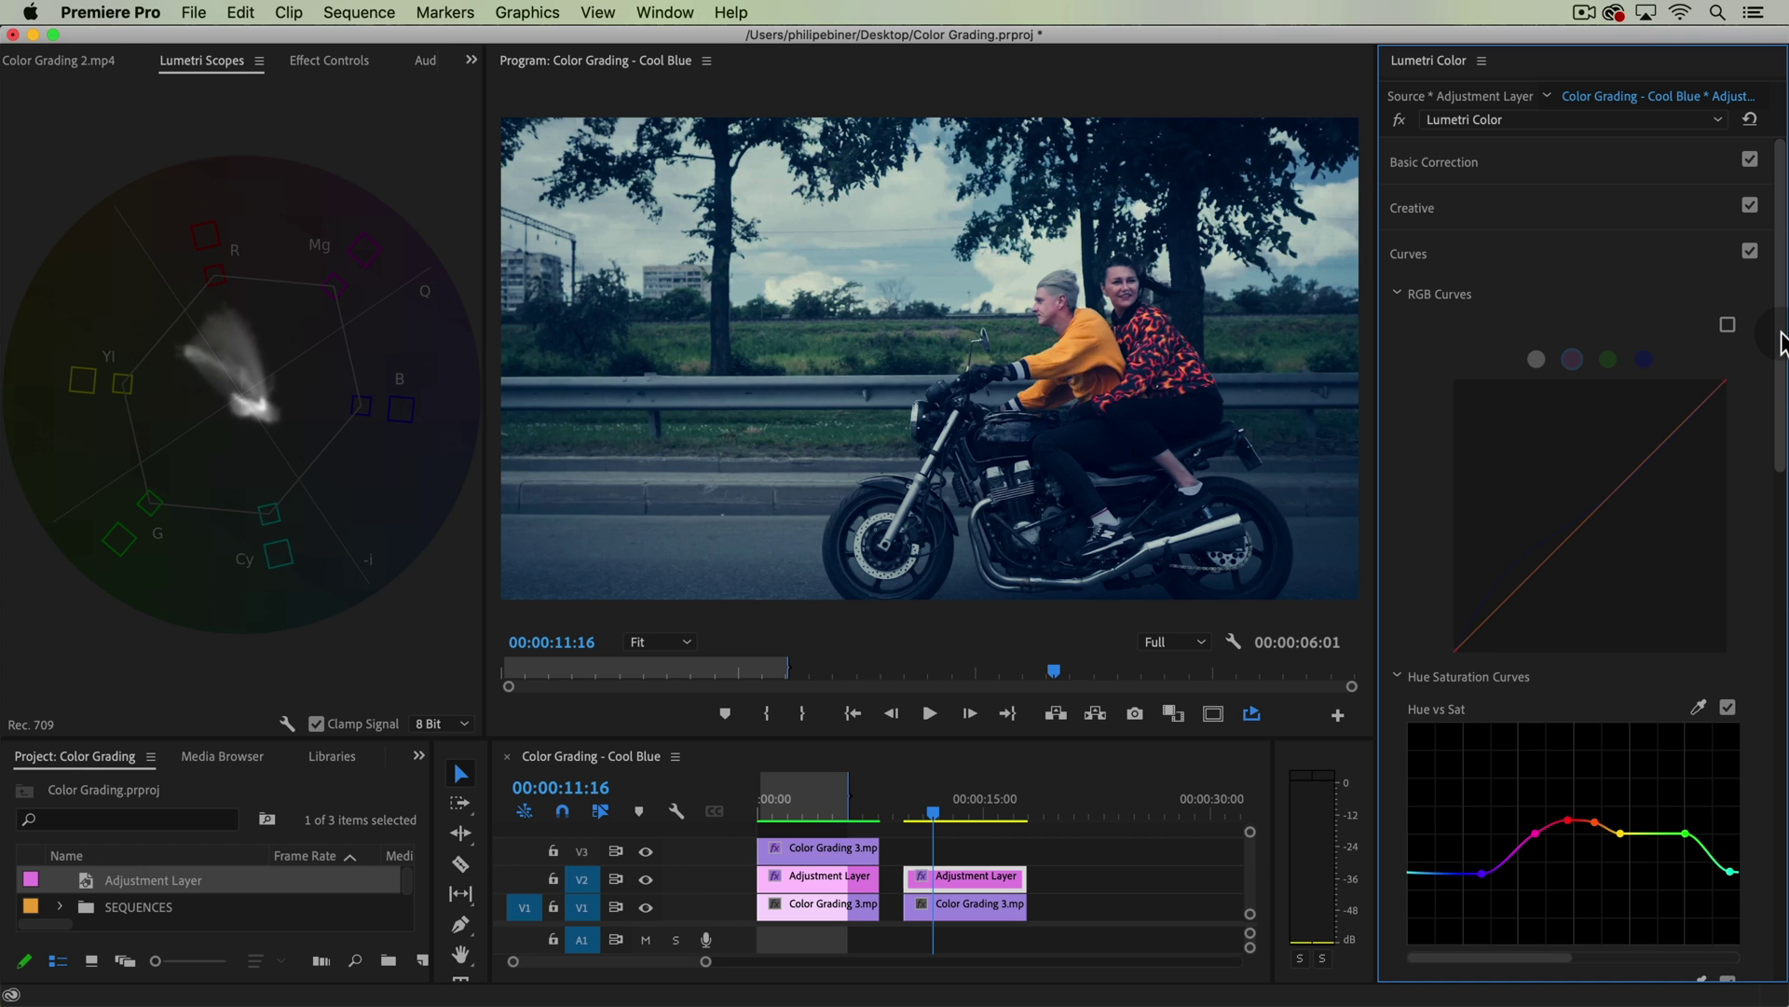
Sample the road with the Hue vs Hue eyedropper, shift its hue slightly, then disable Hue vs Hue.
left_click_drag(1780, 340, 1780, 528)
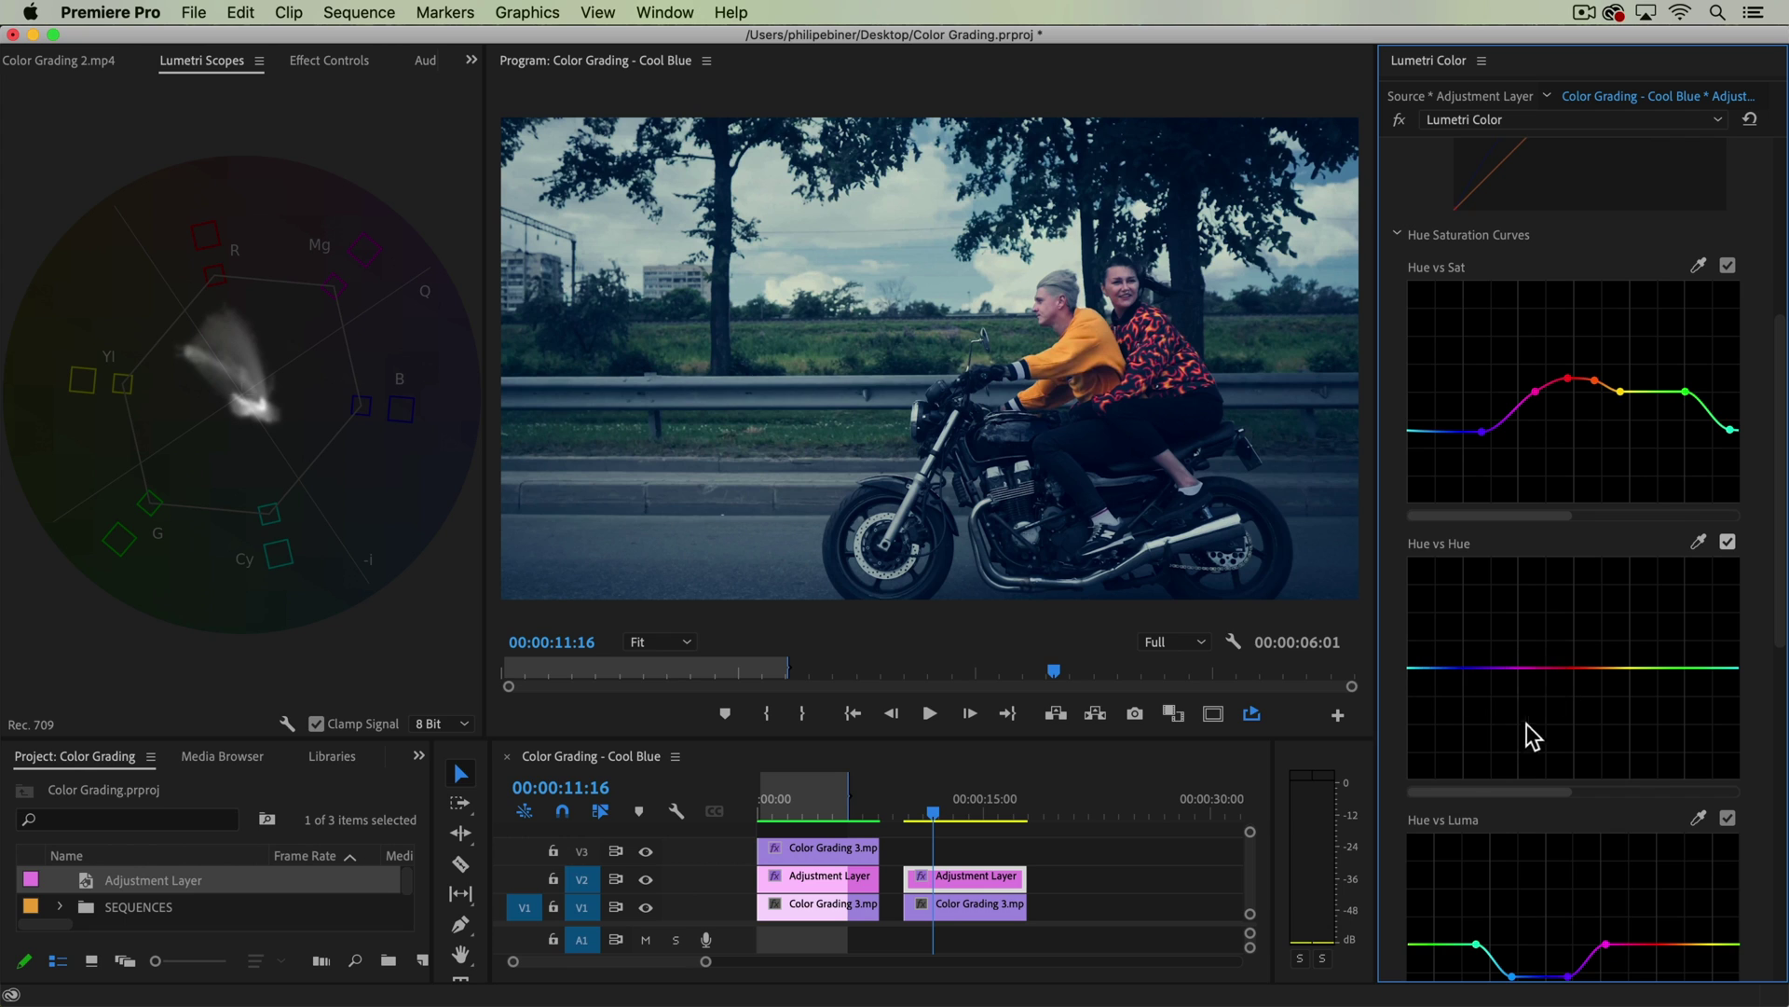
left_click_drag(1502, 791, 1568, 792)
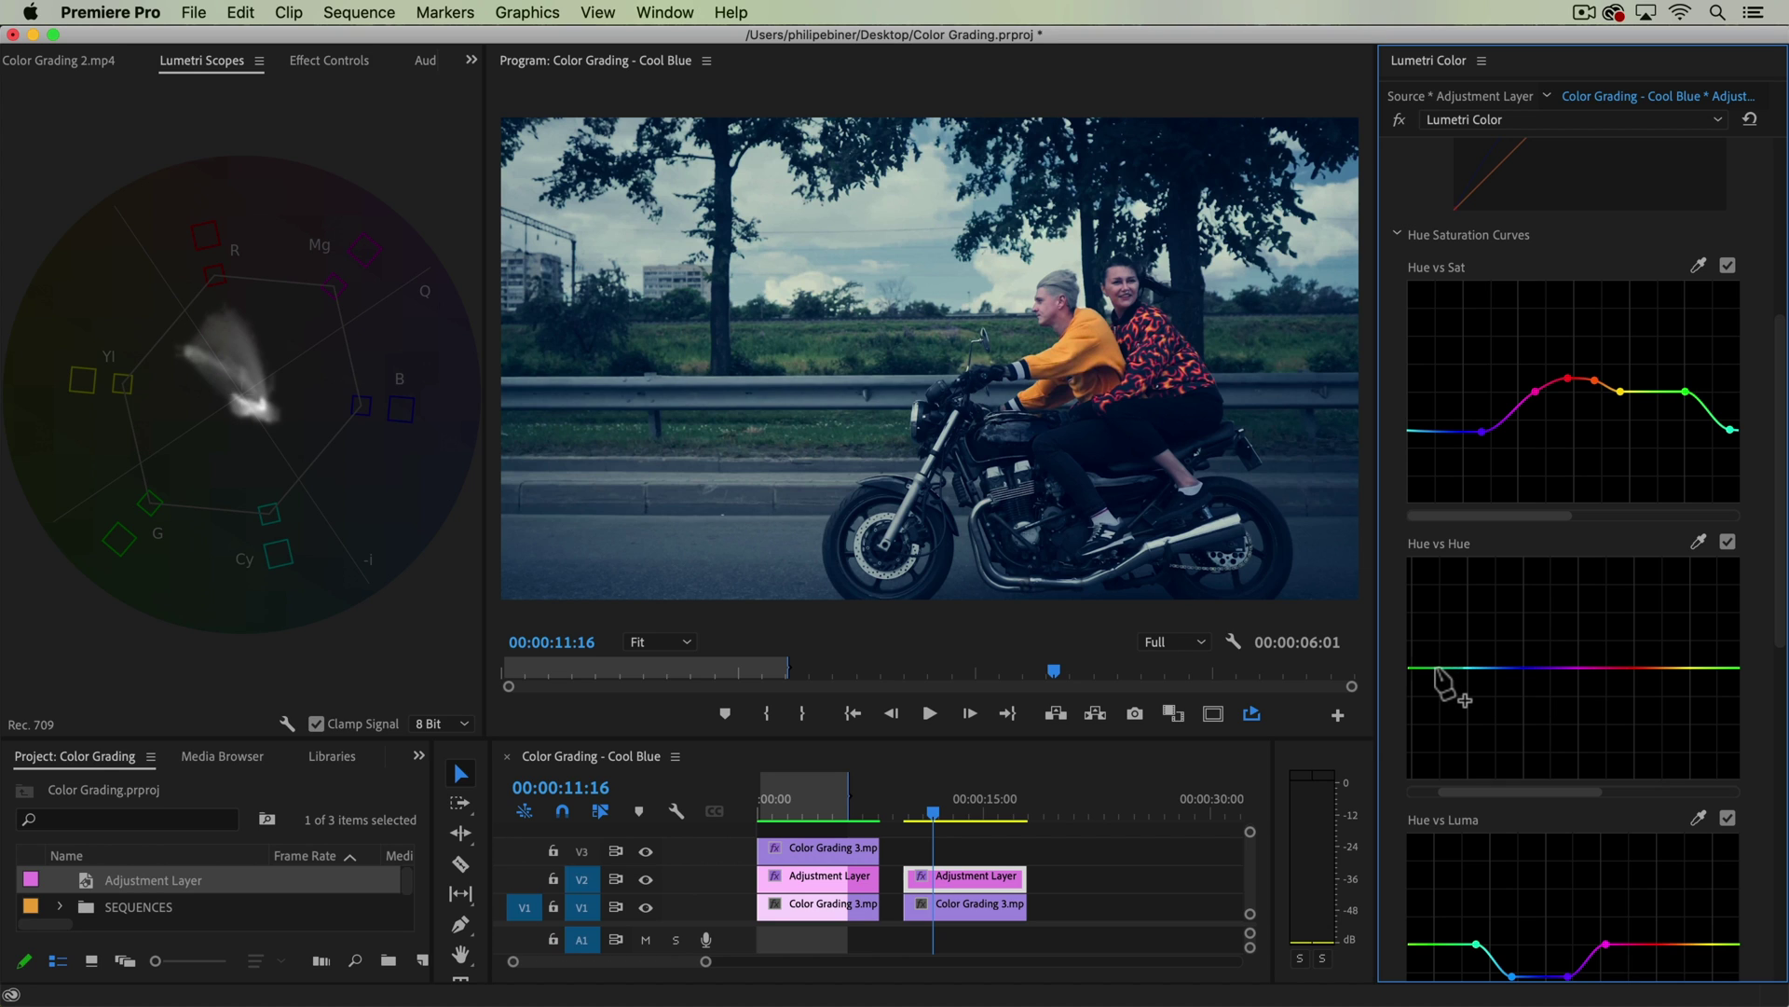
left_click(1698, 540)
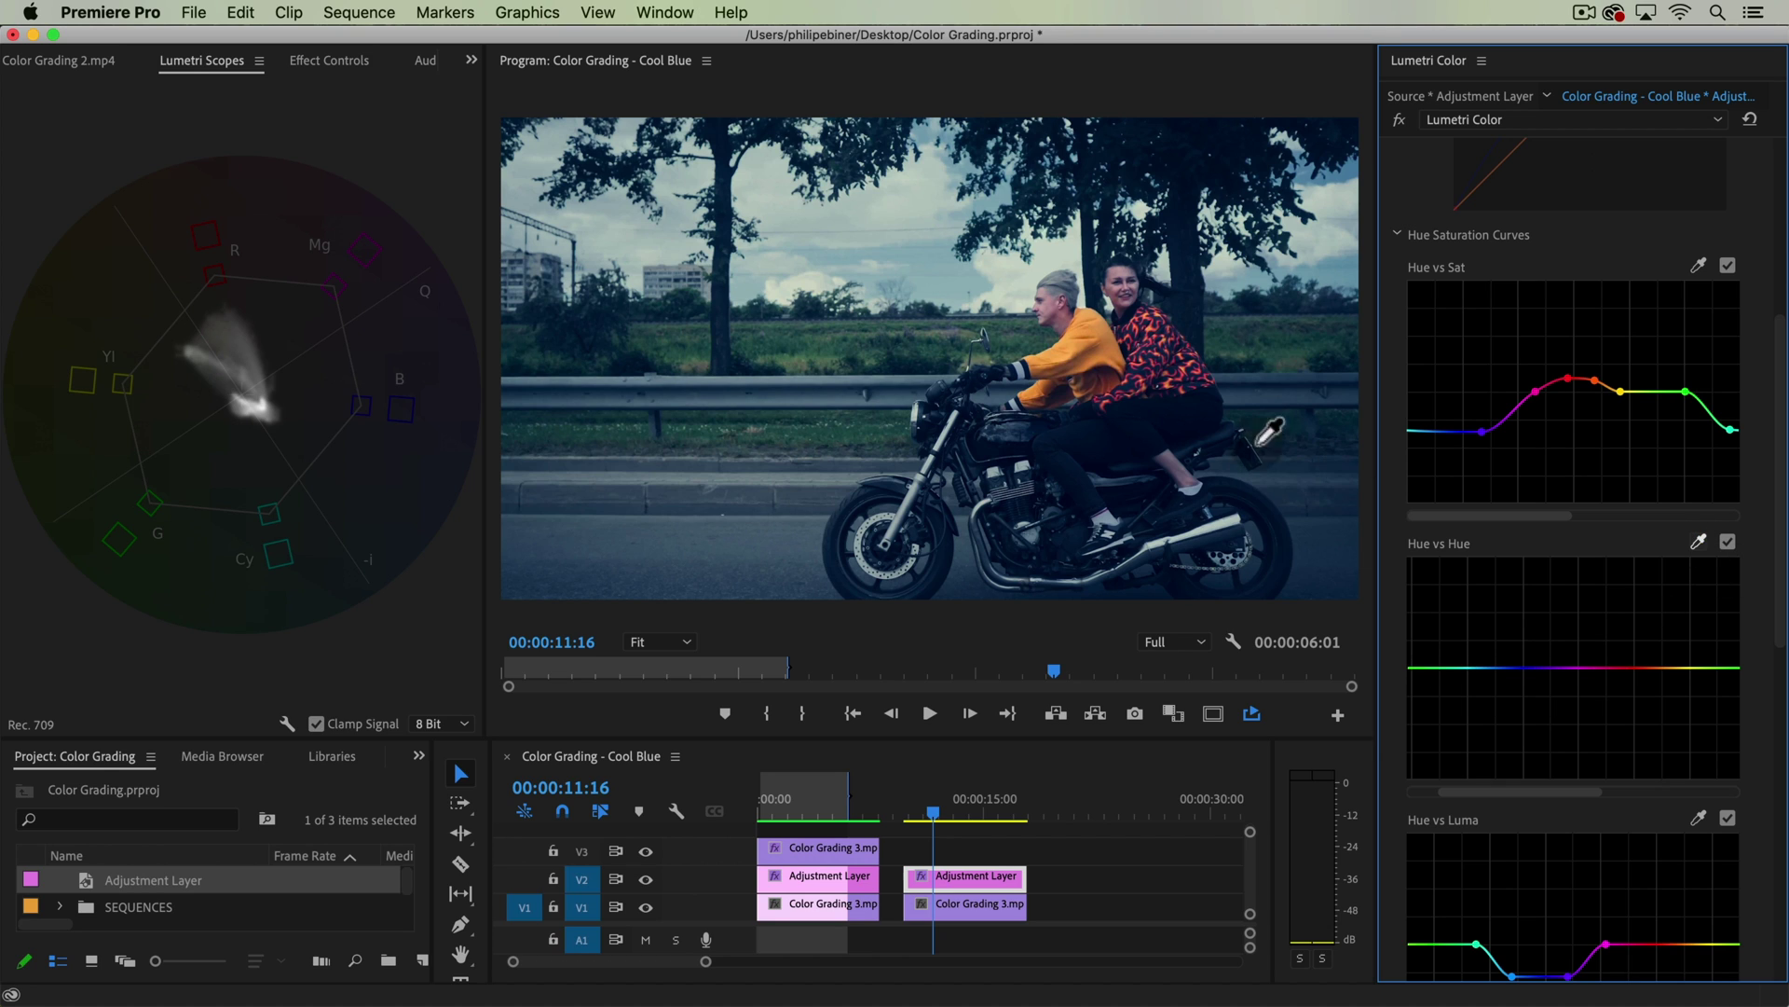
left_click(755, 542)
mouse_move(1519, 670)
left_mouse_down()
mouse_move(1561, 668)
mouse_move(1444, 670)
mouse_move(1502, 568)
mouse_move(1516, 695)
mouse_move(1489, 624)
mouse_move(1513, 686)
left_mouse_up()
key("shift")
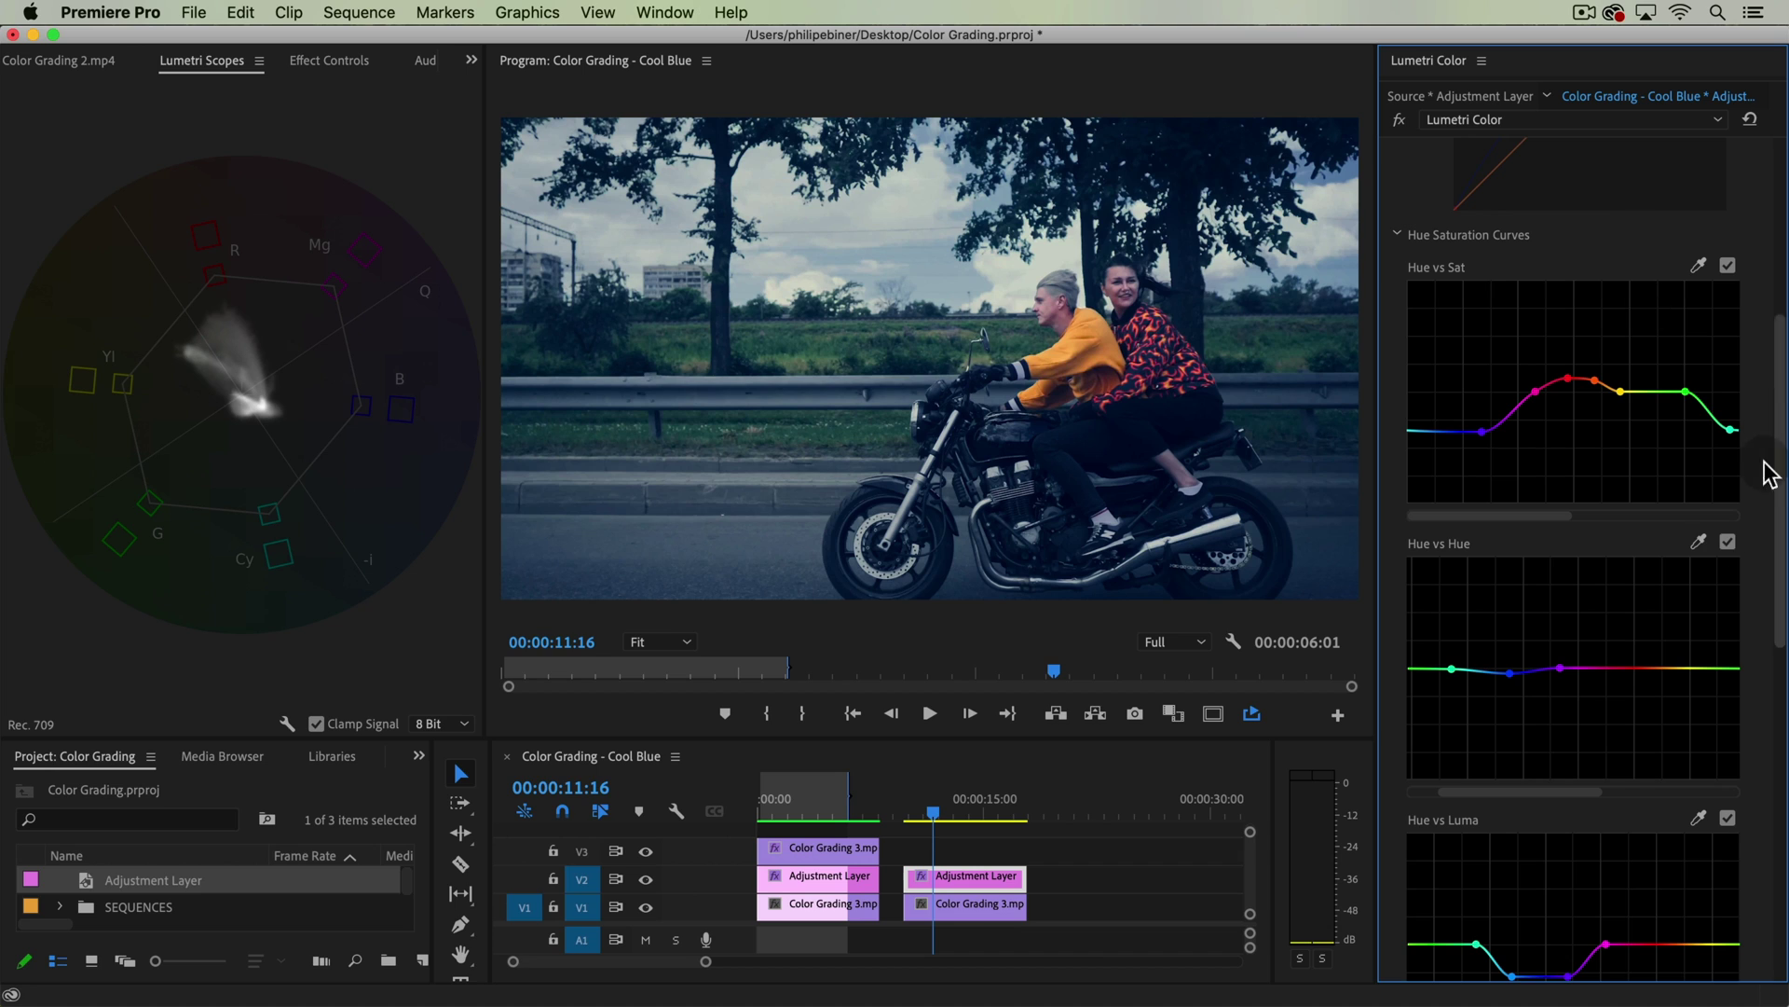
left_click(1729, 544)
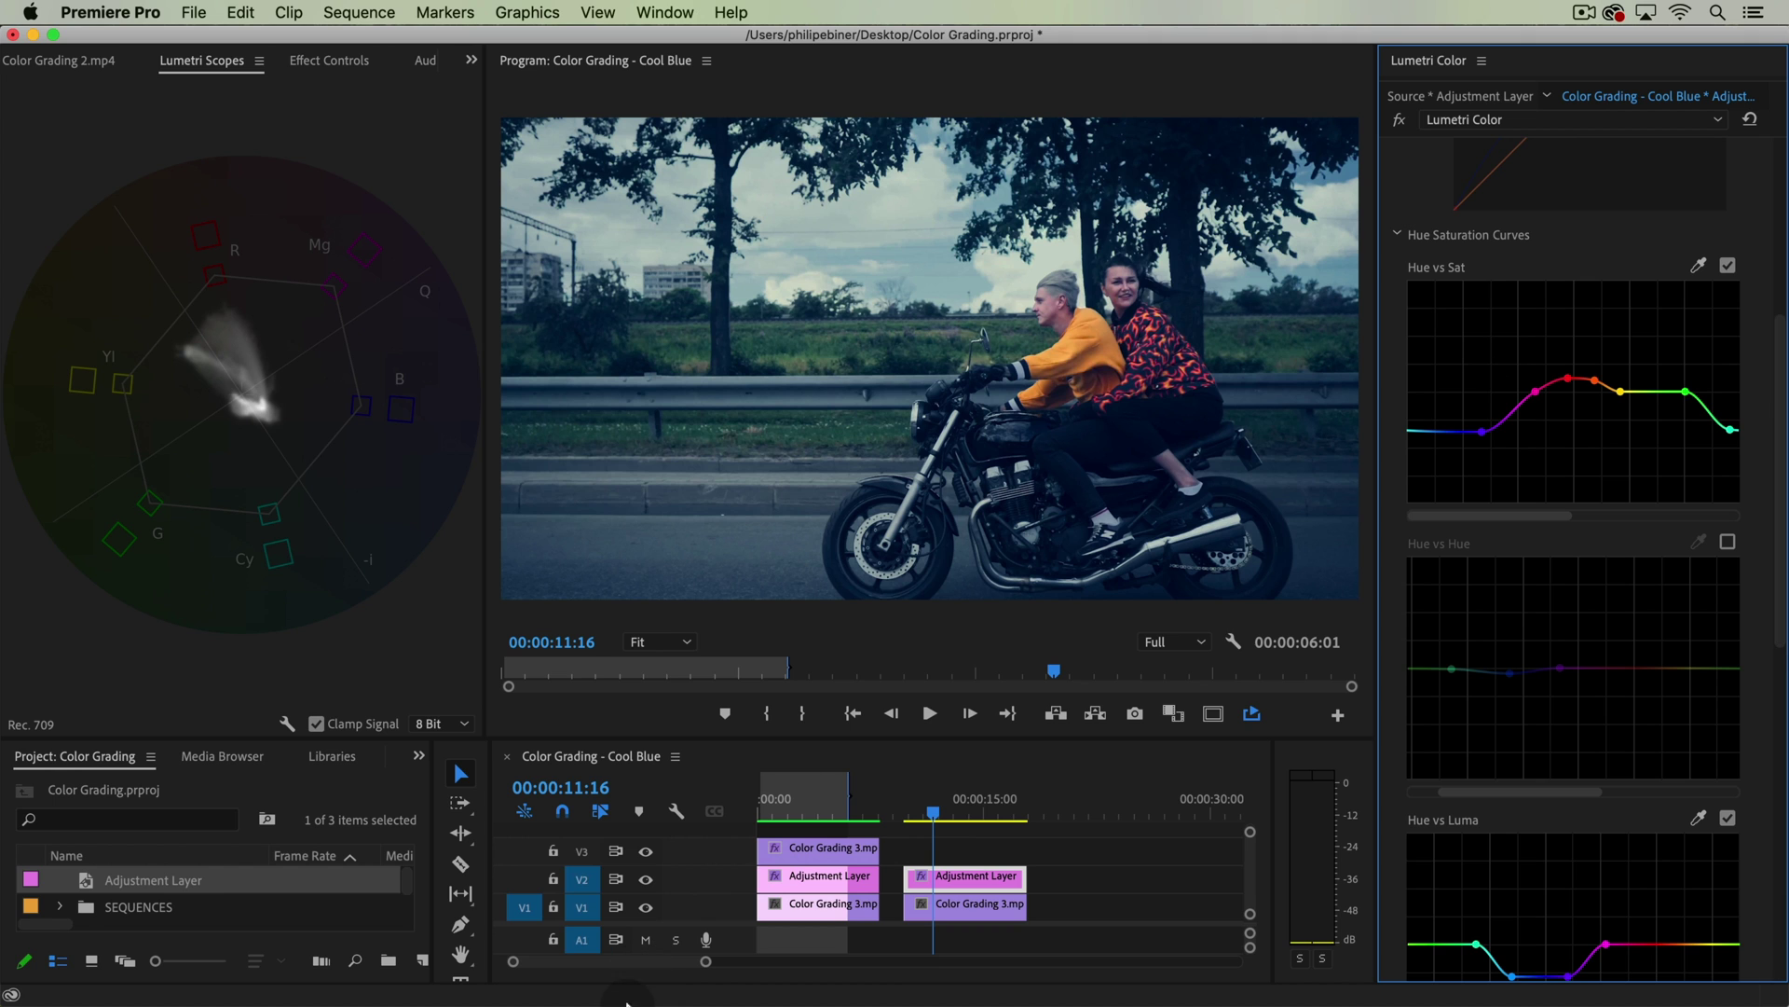
Toggle V2 visibility to compare the ungraded and graded footage.
left_click(646, 880)
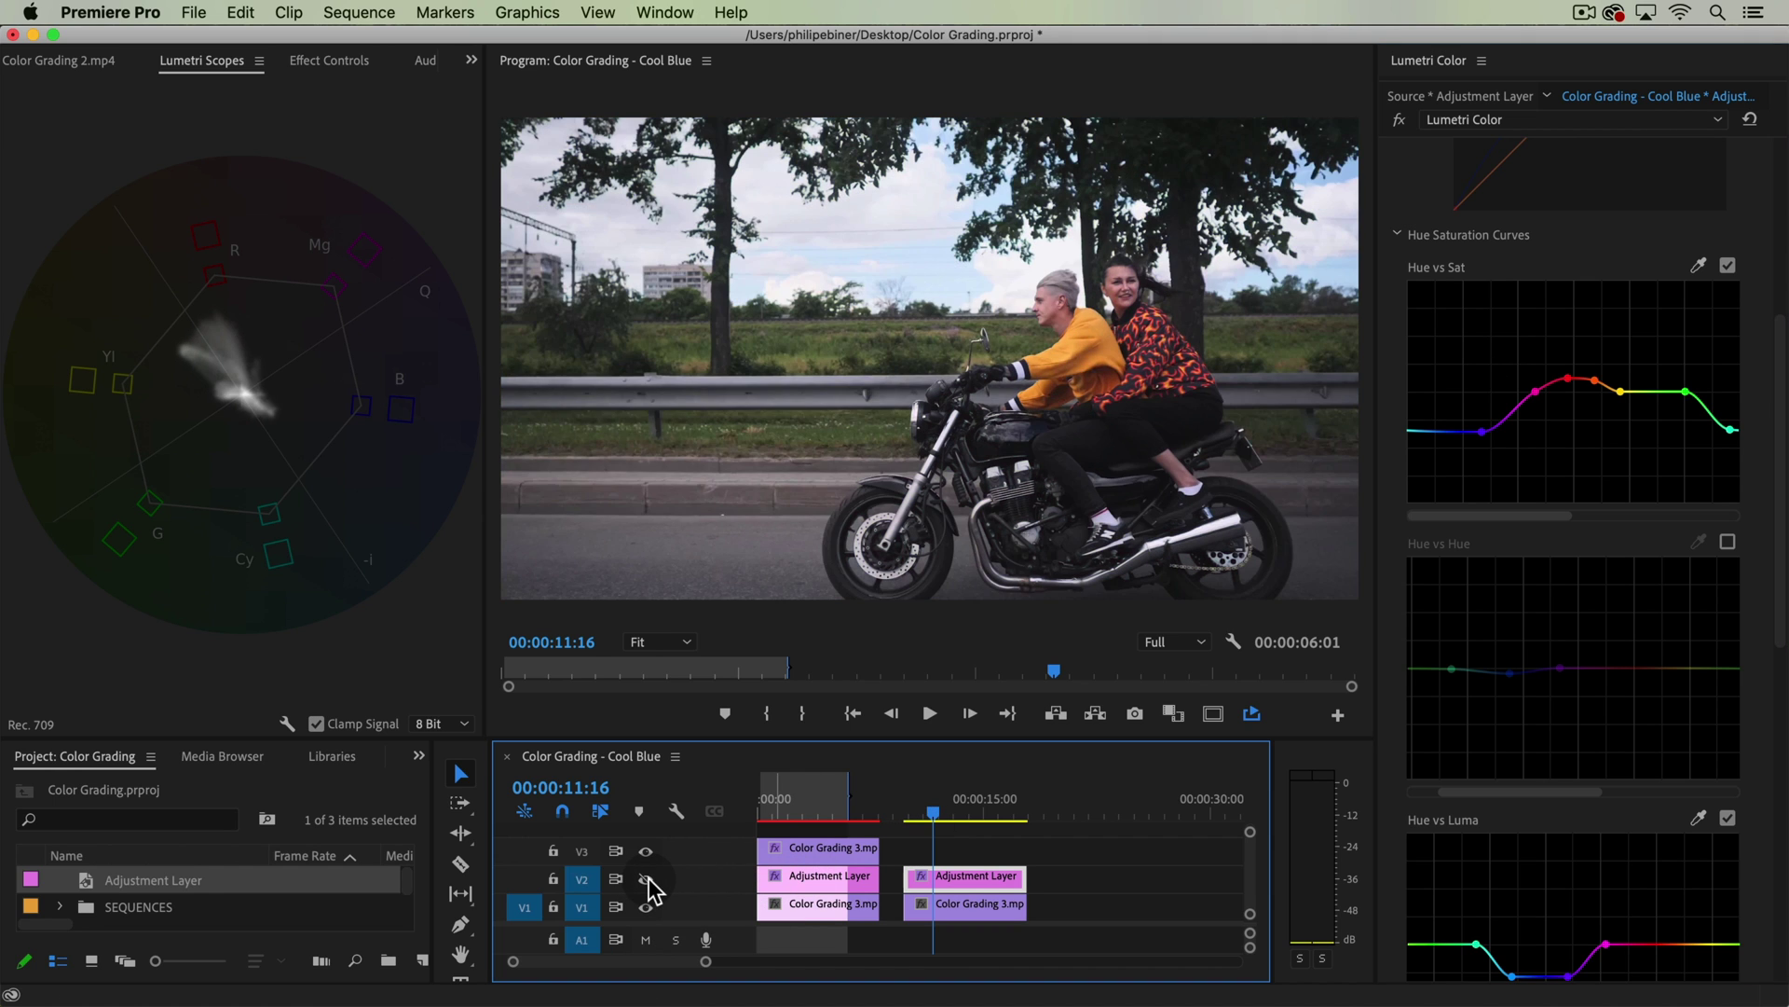
left_click(646, 880)
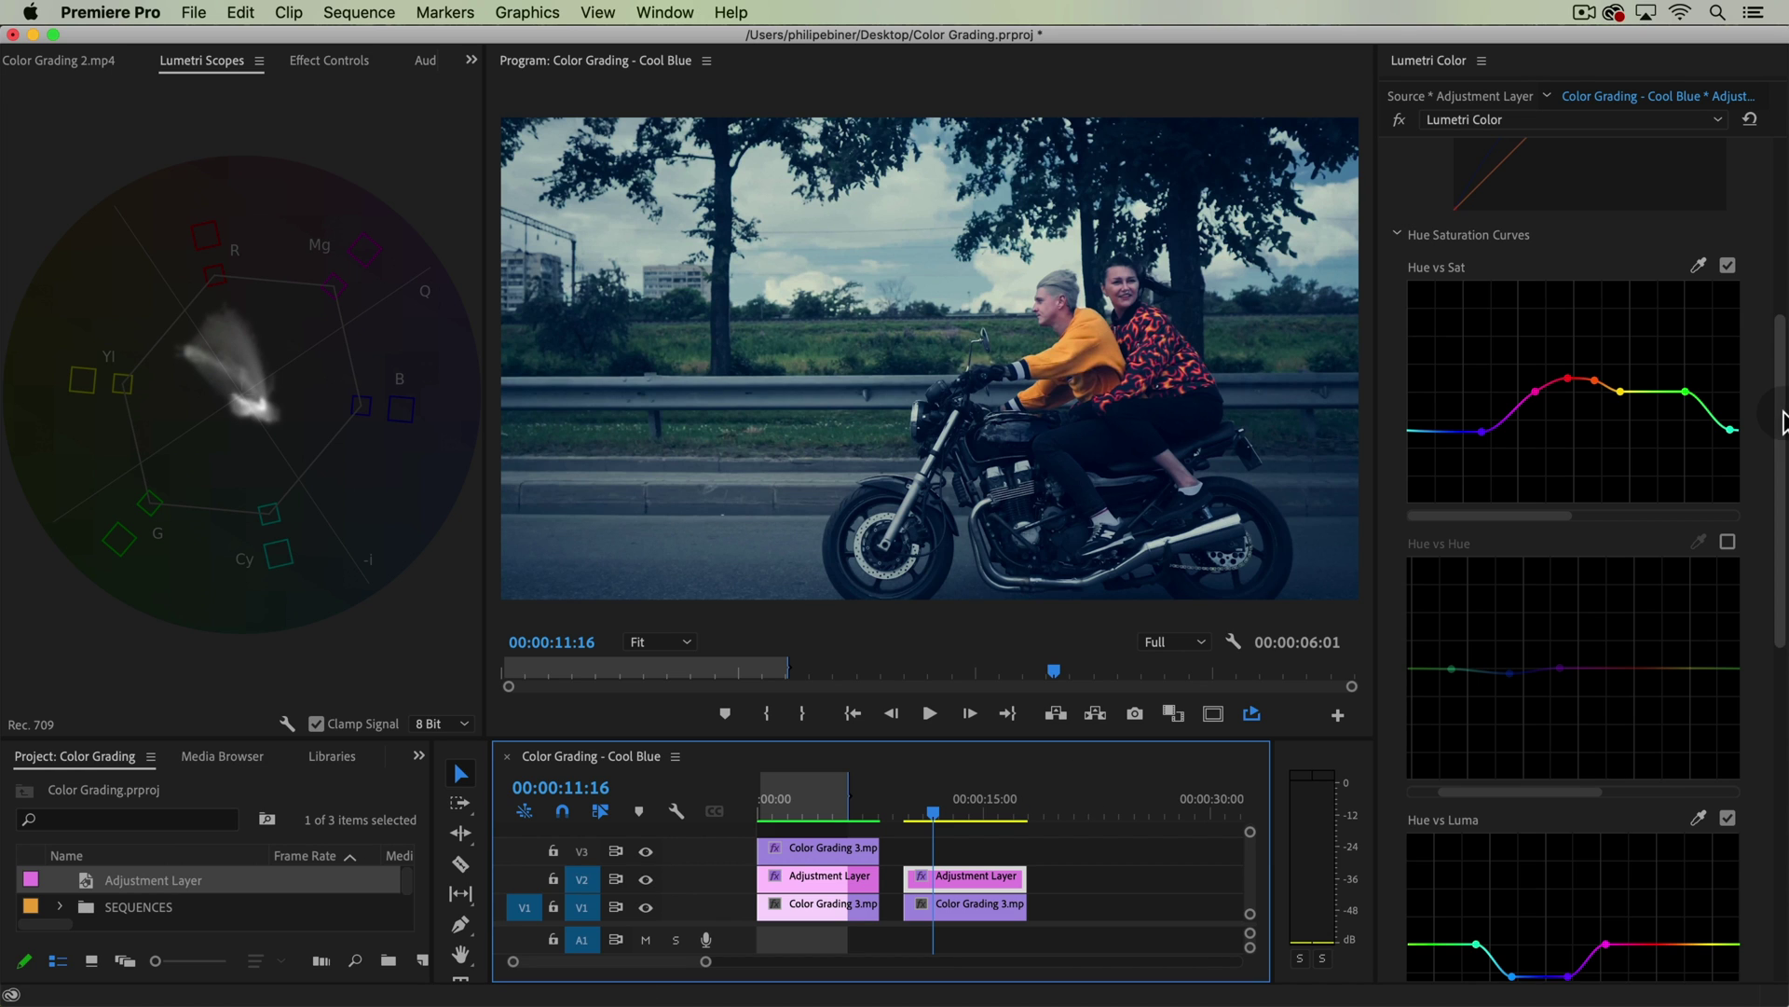
scroll(1769, 608, "down", 10)
Add a vignette: Amount -2.1, Midpoint 19.4, Roundness -46.9, Feather 100.
left_click(1563, 895)
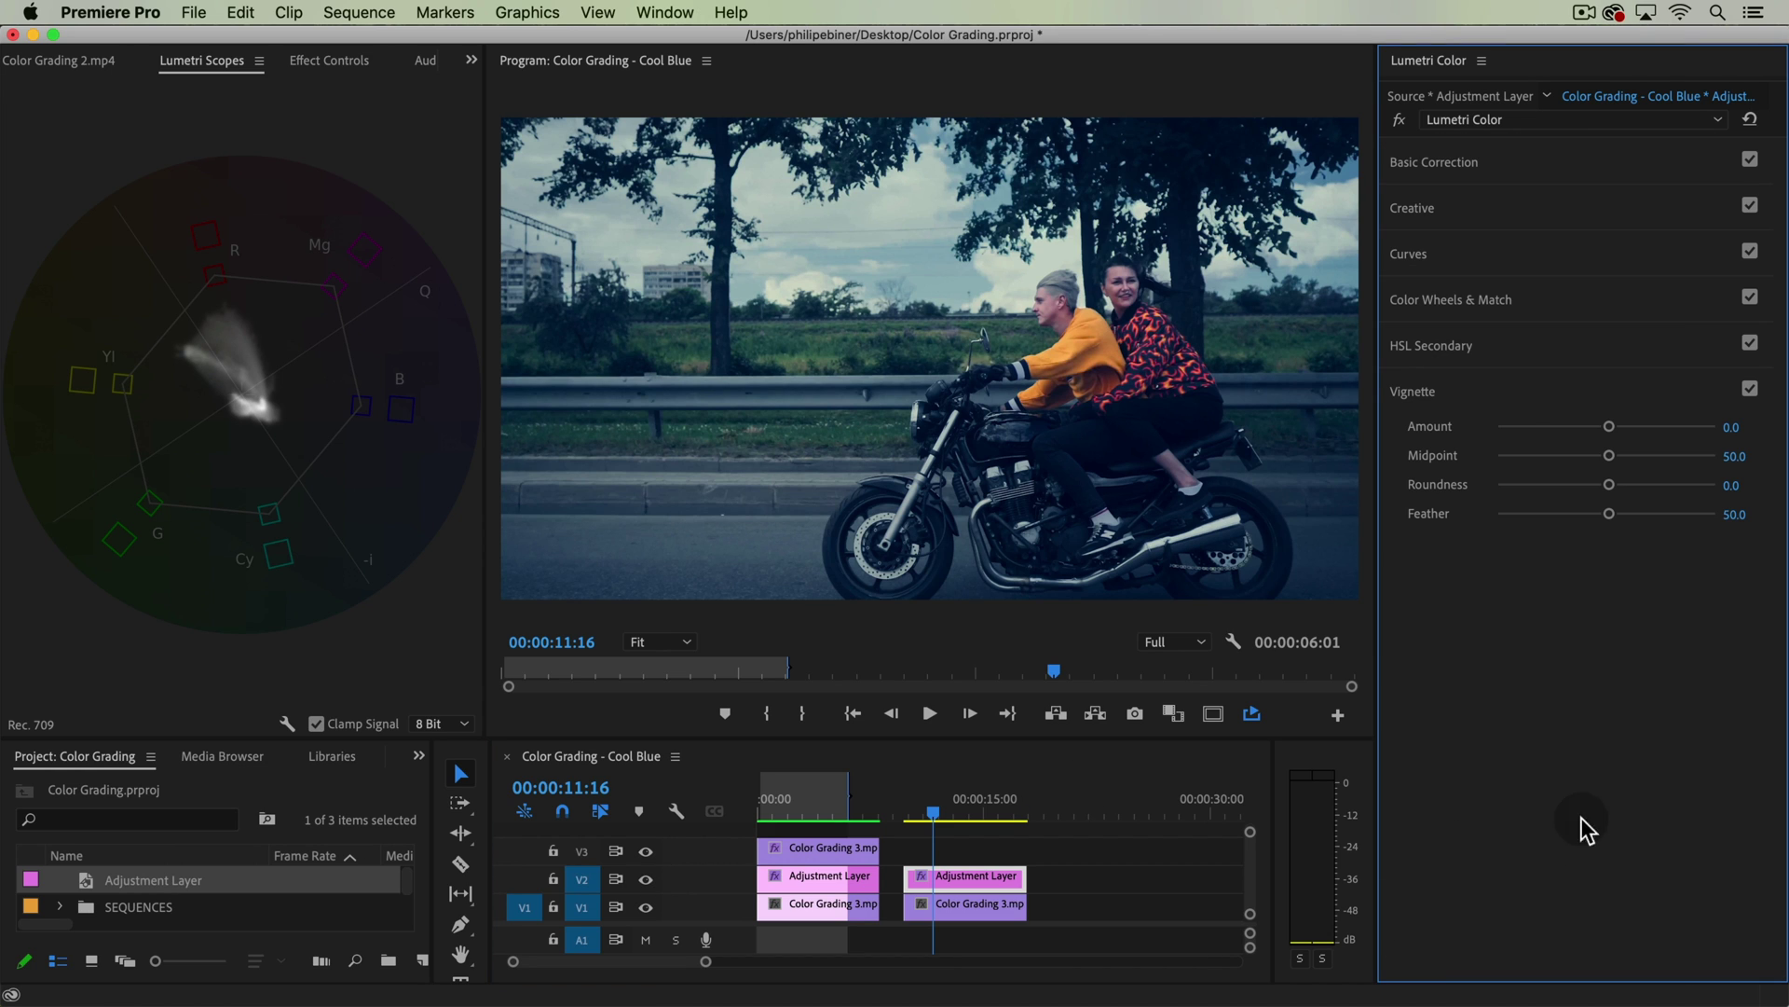
left_click_drag(1608, 426, 1570, 428)
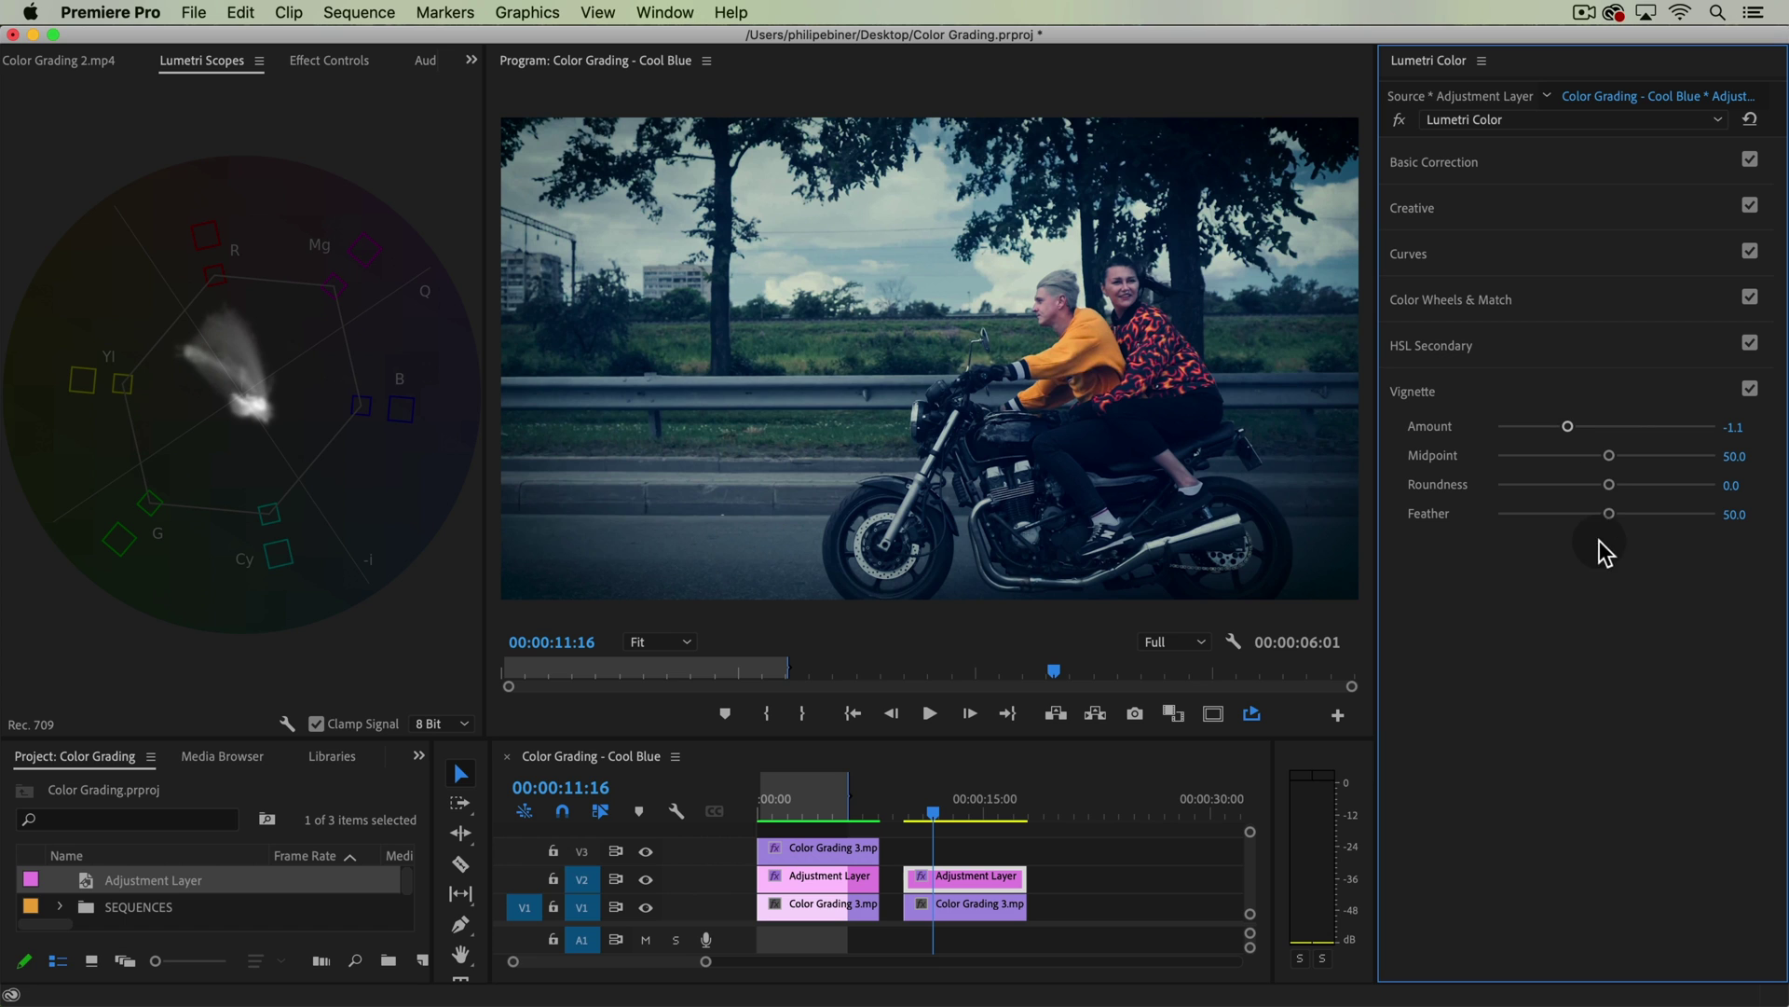
left_click_drag(1605, 455, 1551, 453)
left_click_drag(1609, 514, 1782, 522)
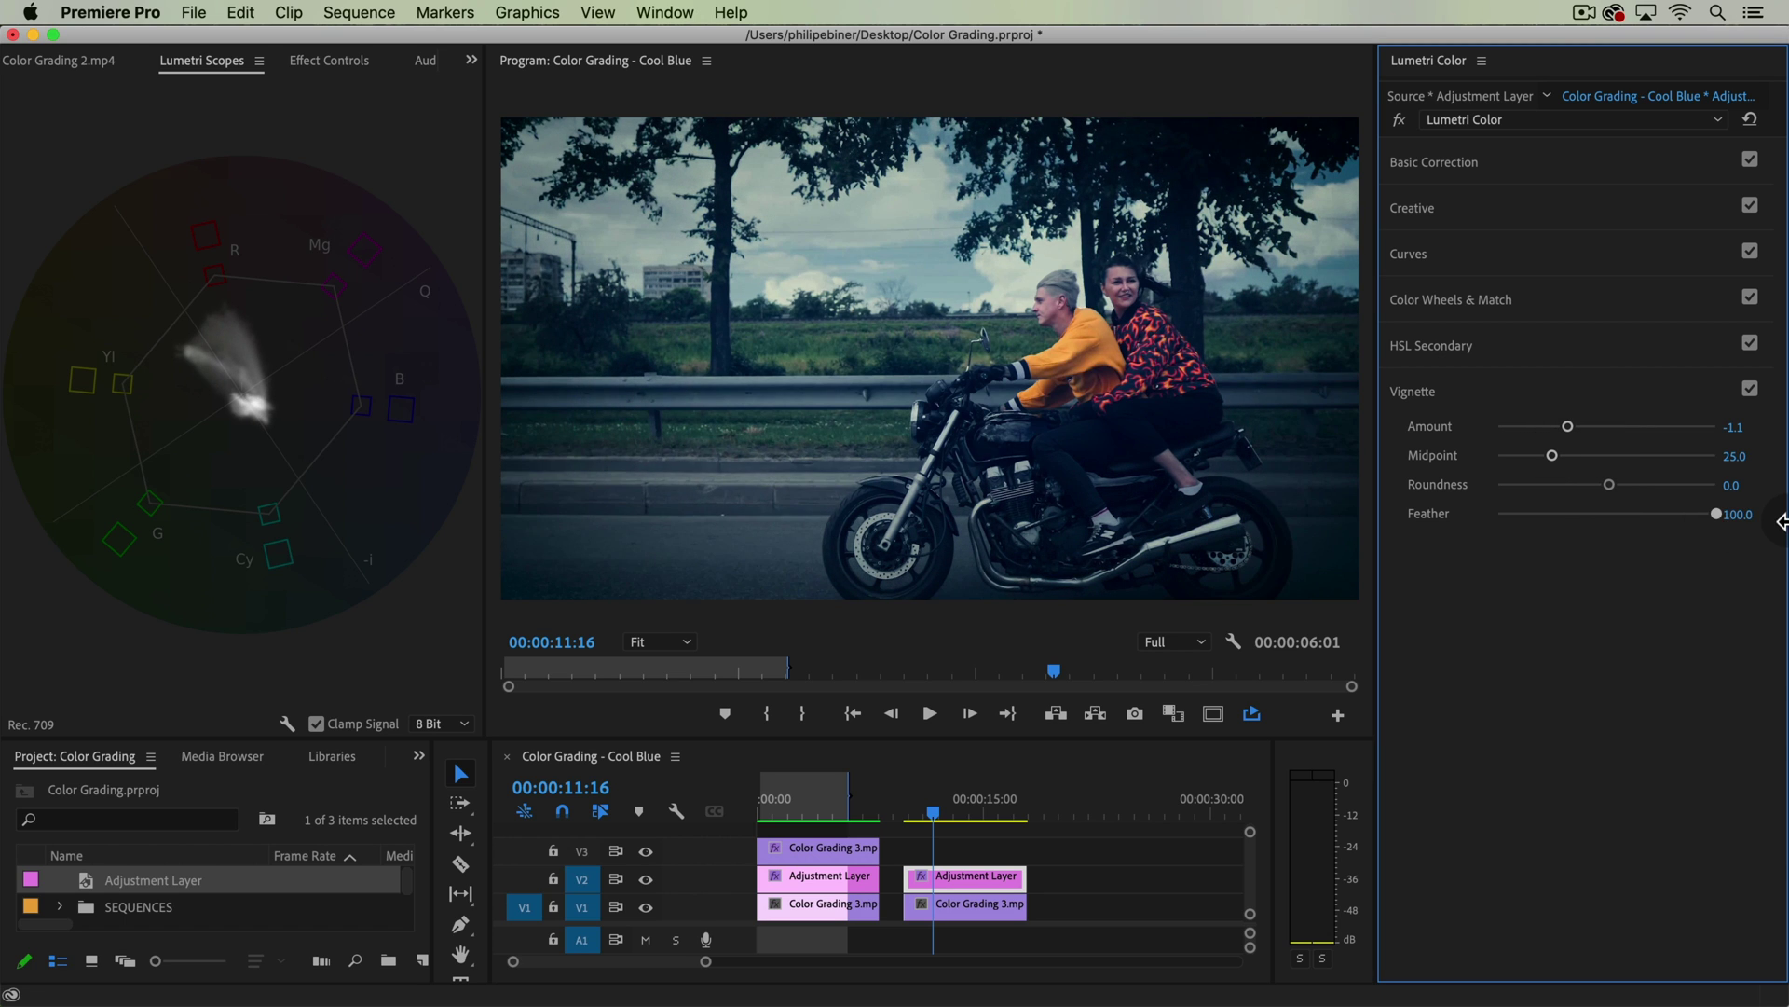
left_click_drag(1563, 427, 1555, 485)
Play from the start, set an In point near 10 seconds, and review the graded clip.
left_click(947, 807)
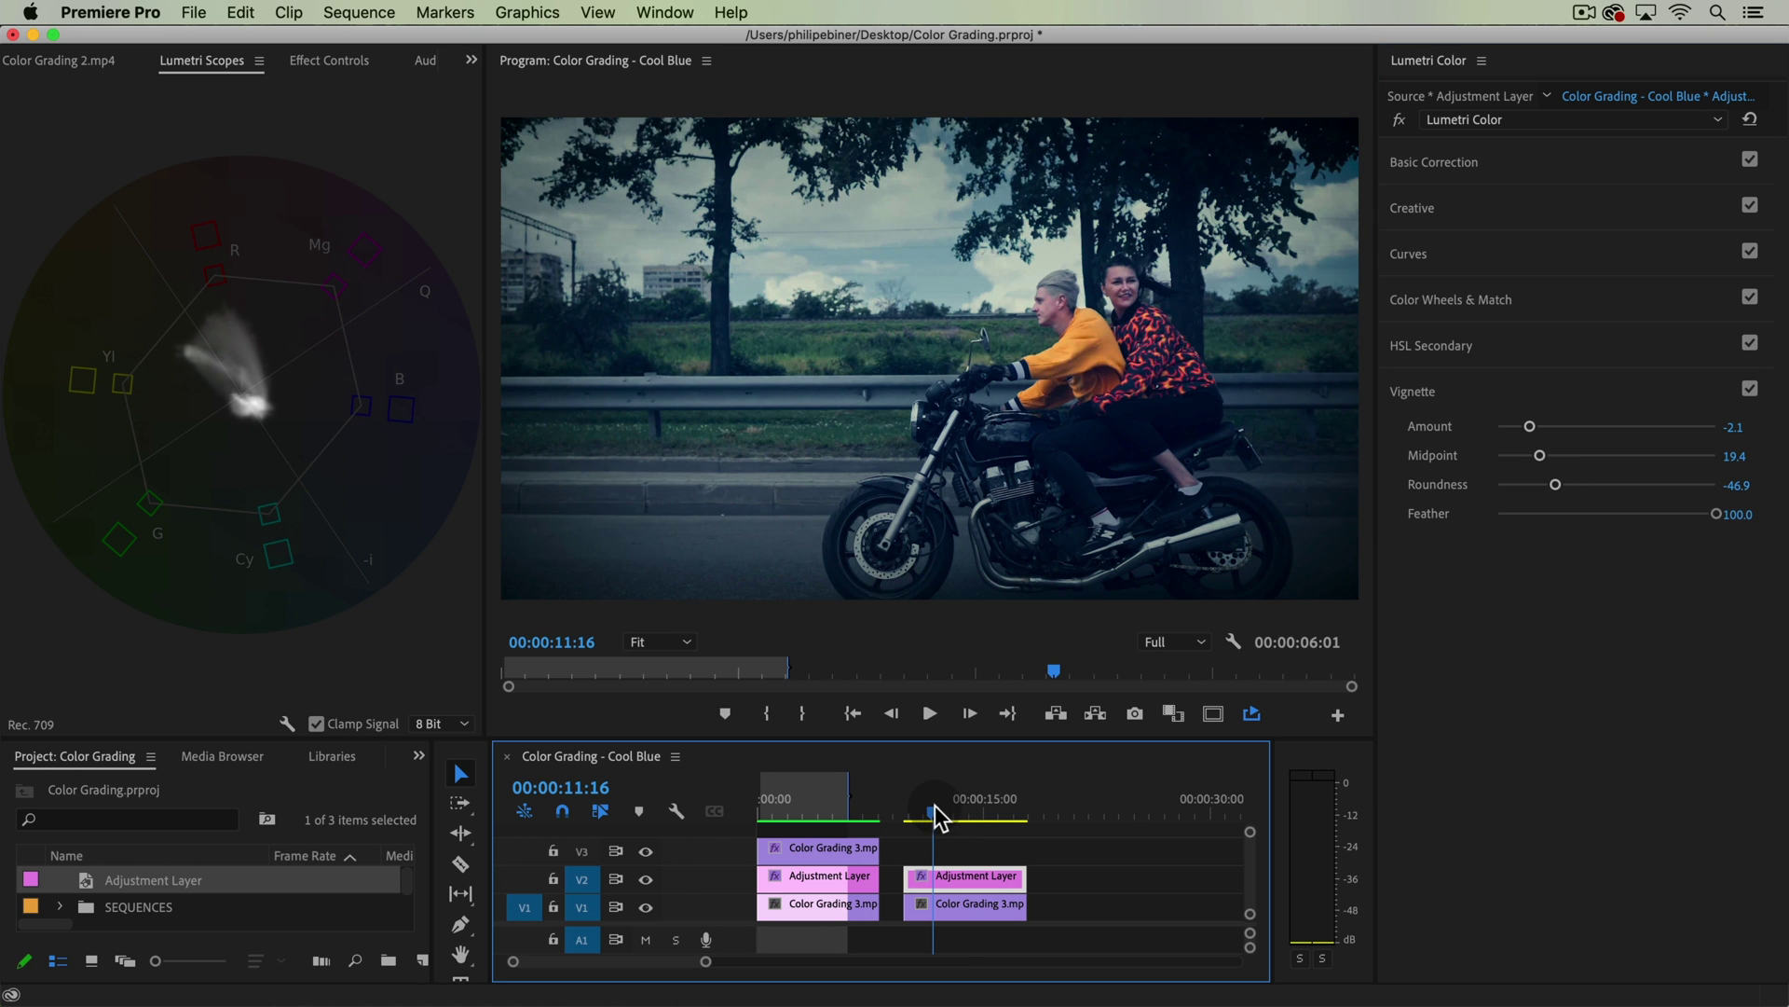
key("Home")
key("space")
left_click(919, 797)
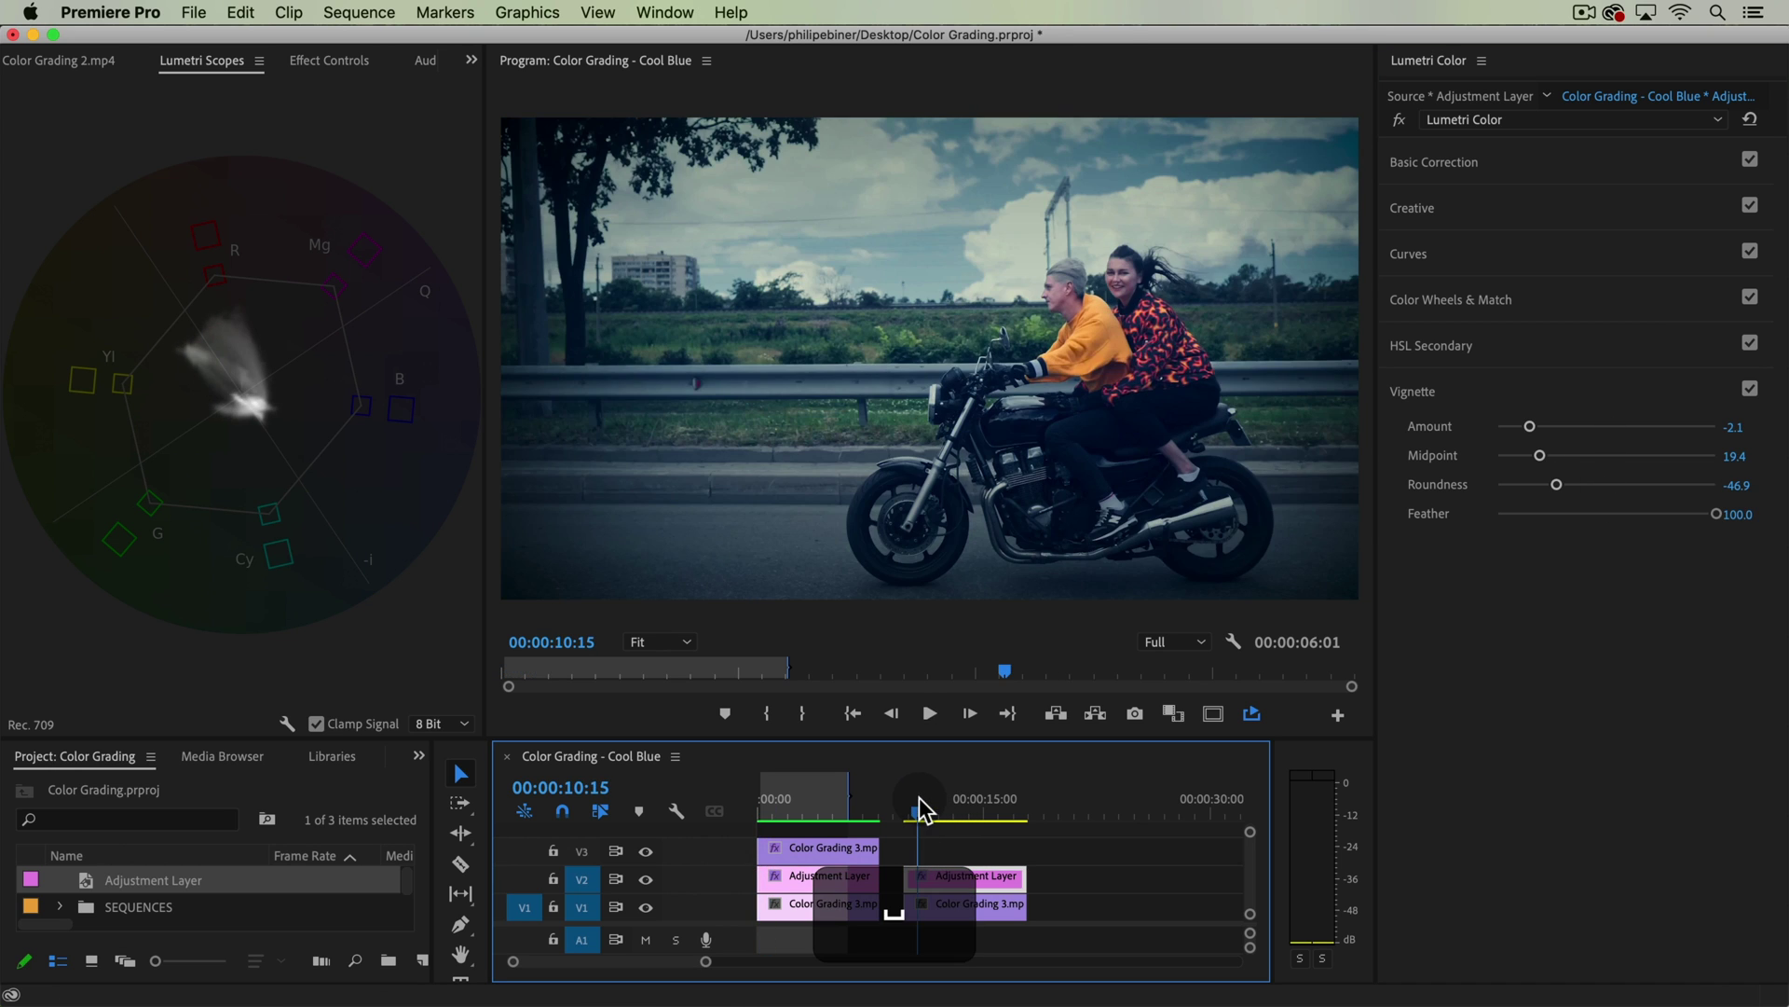
key("i")
key("space")
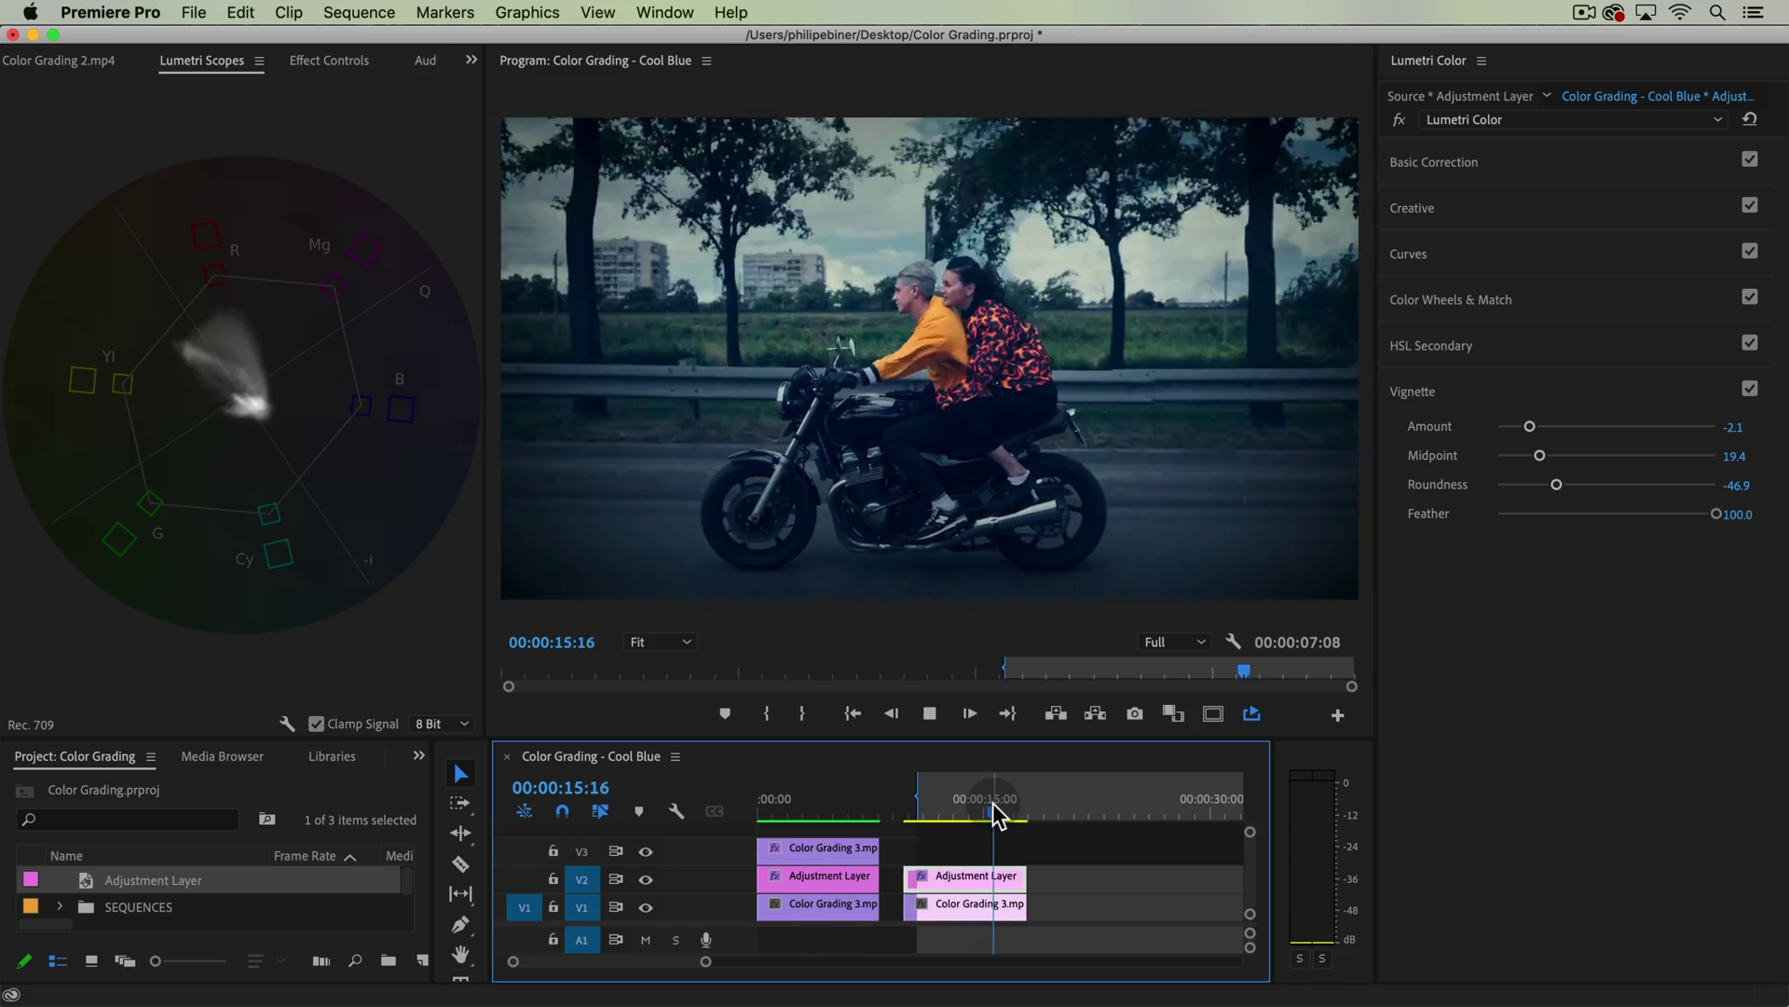
key("space")
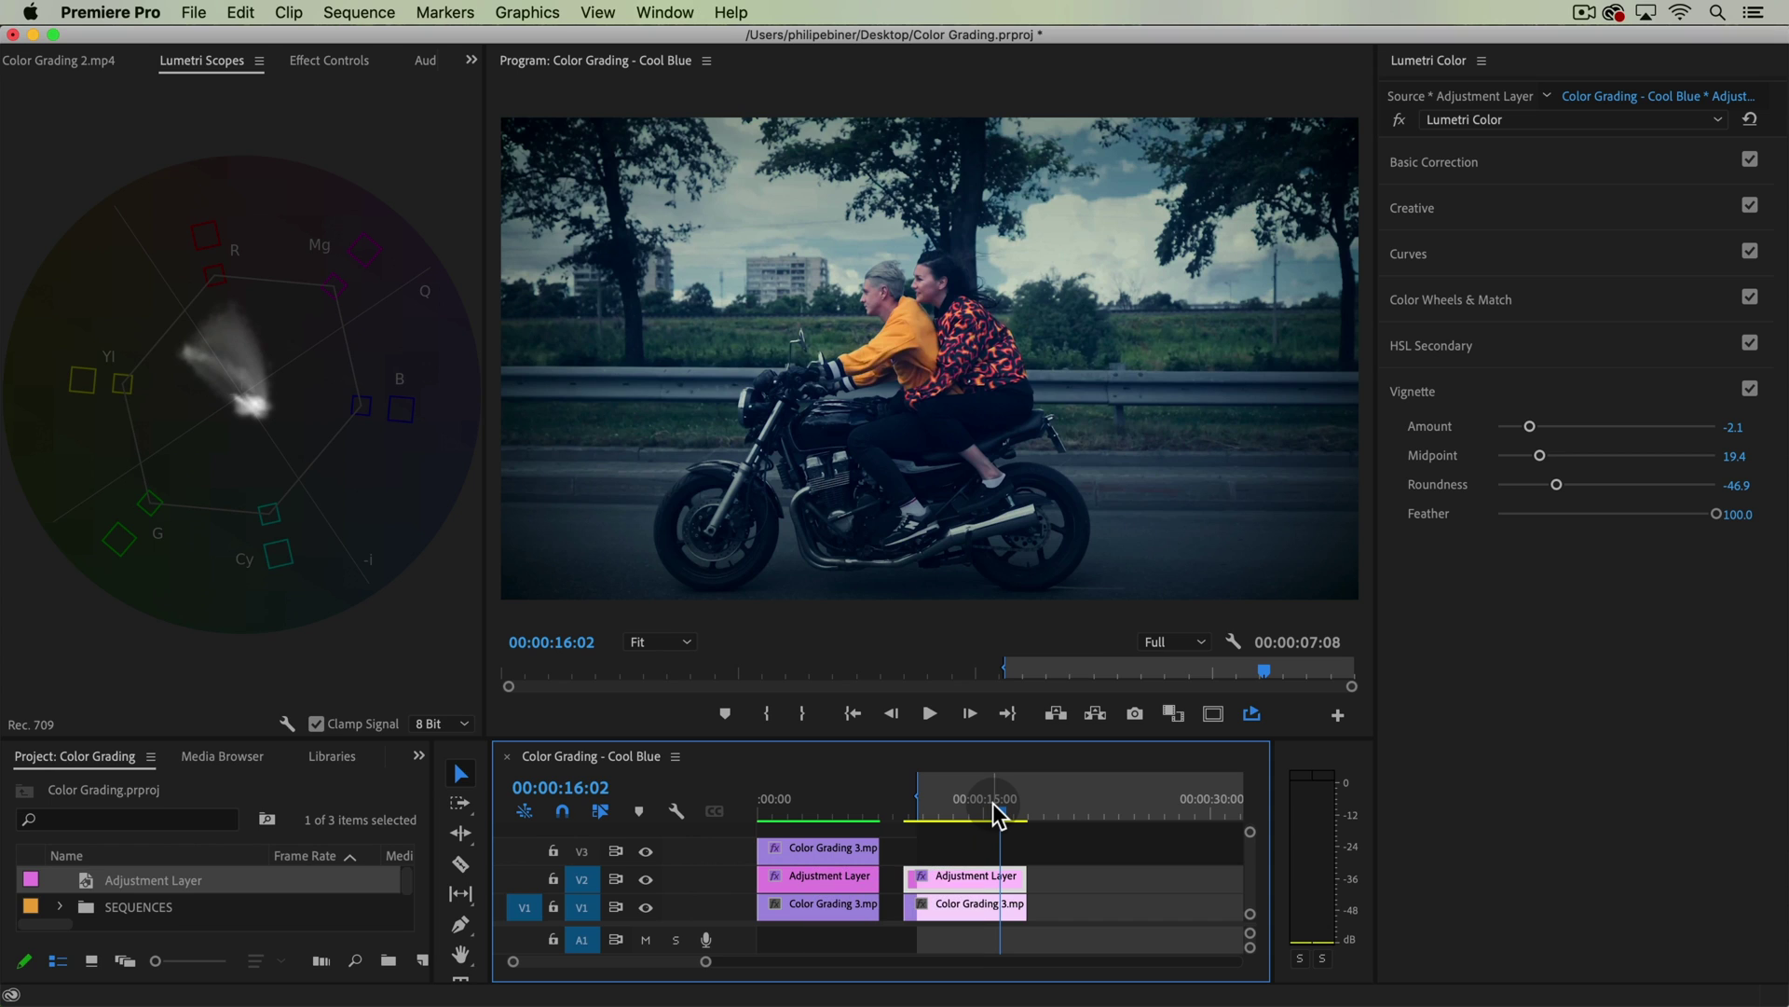